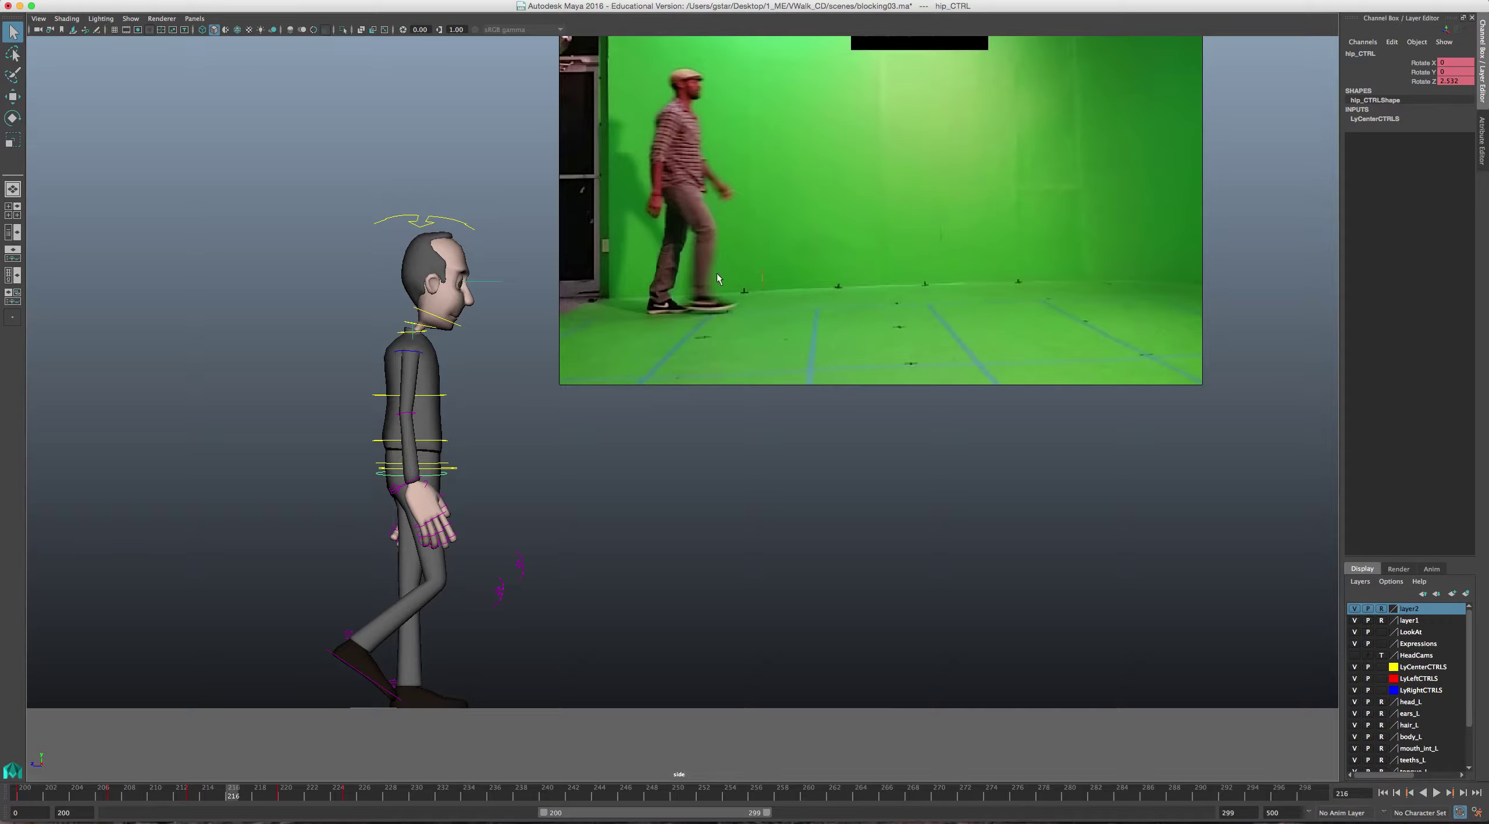
- Move the right foot control forward and down at frame 216, rotating it to about 14.5 in Rotate X so the toes point less steeply
left_click(349, 663)
key("w")
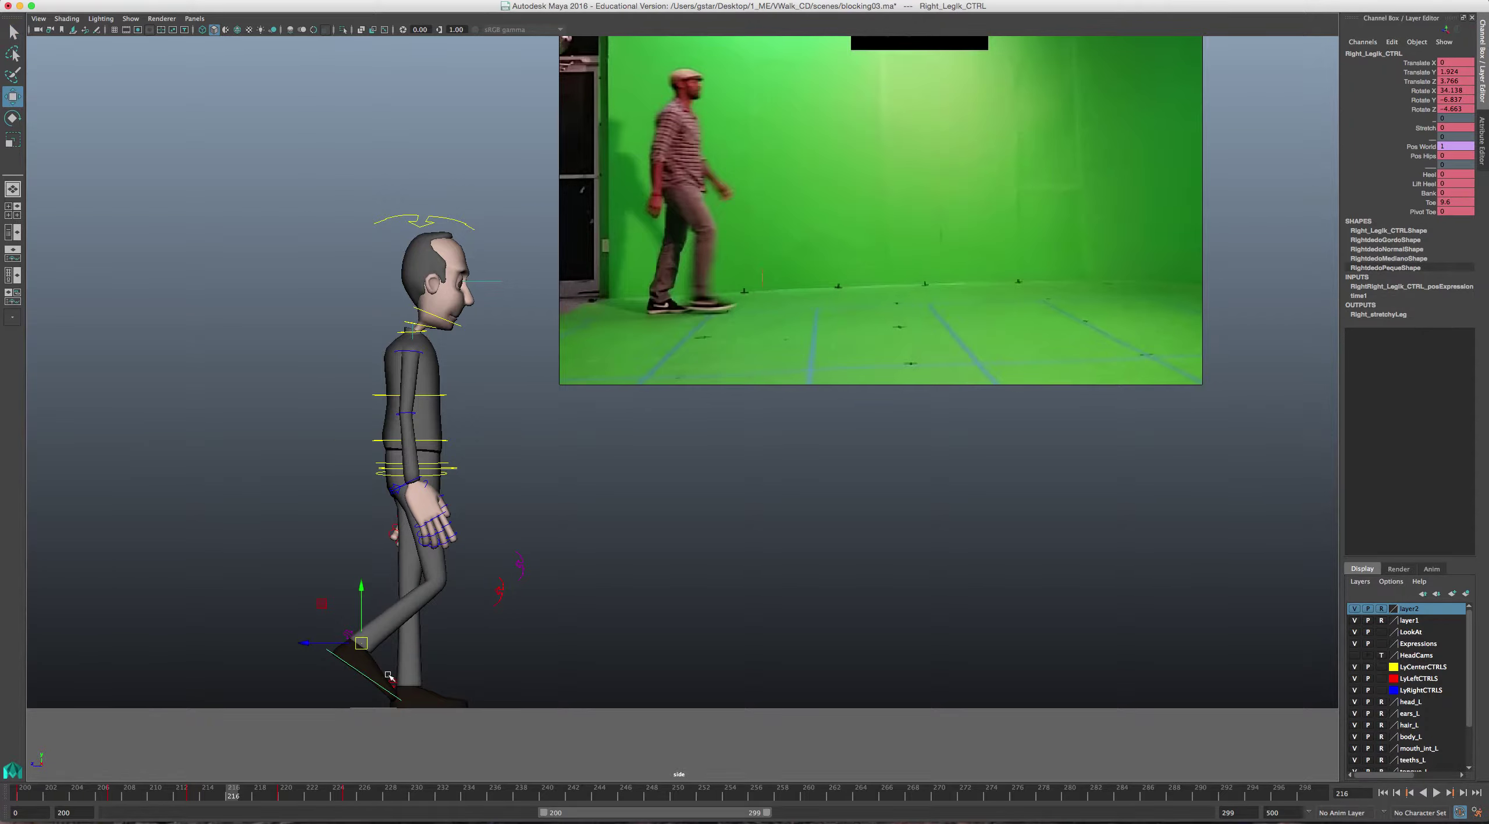
left_click_drag(311, 644, 392, 654)
key("e")
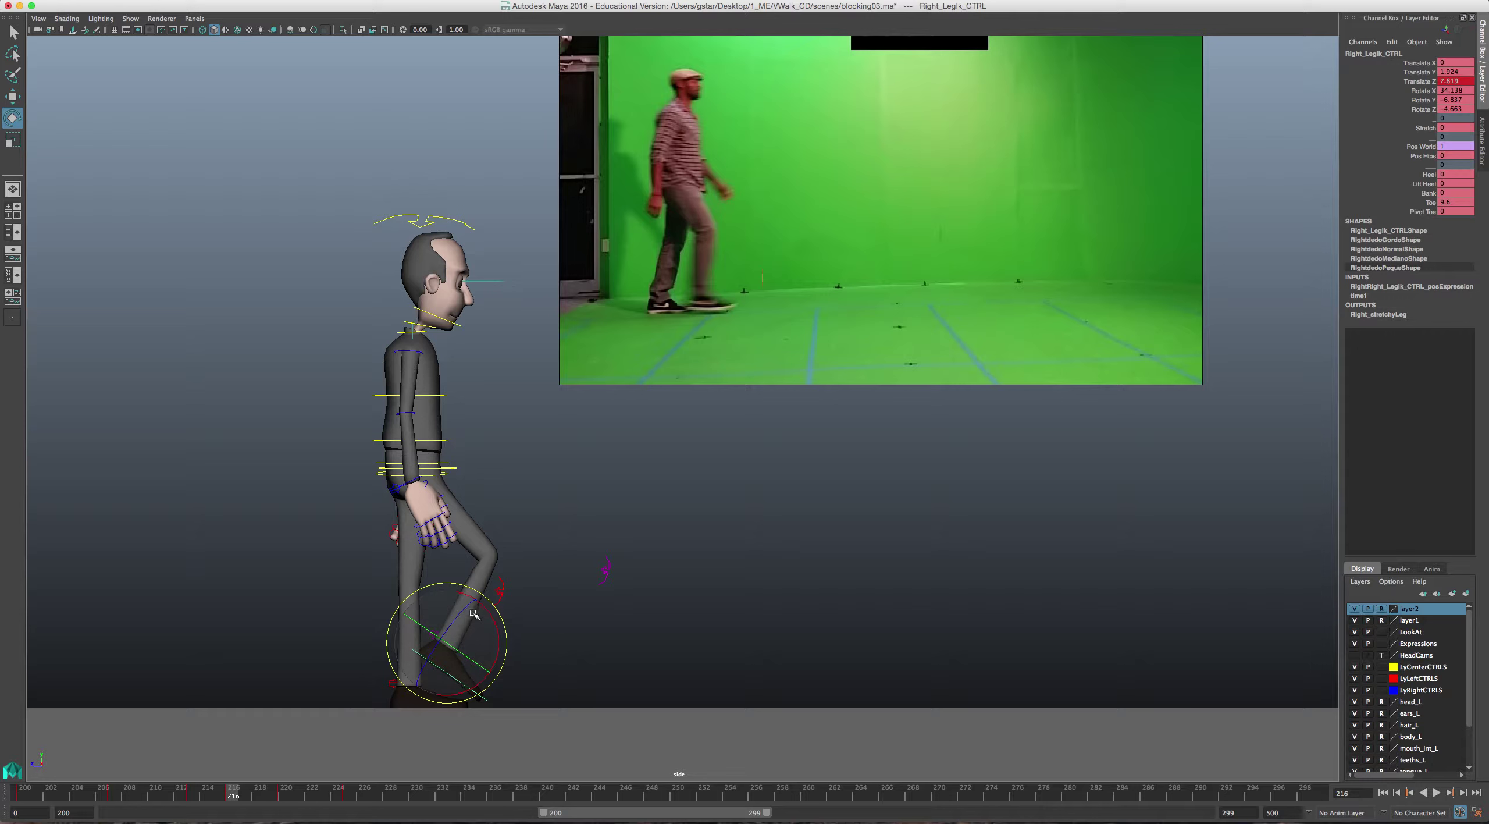
left_click_drag(474, 614, 464, 660)
key("w")
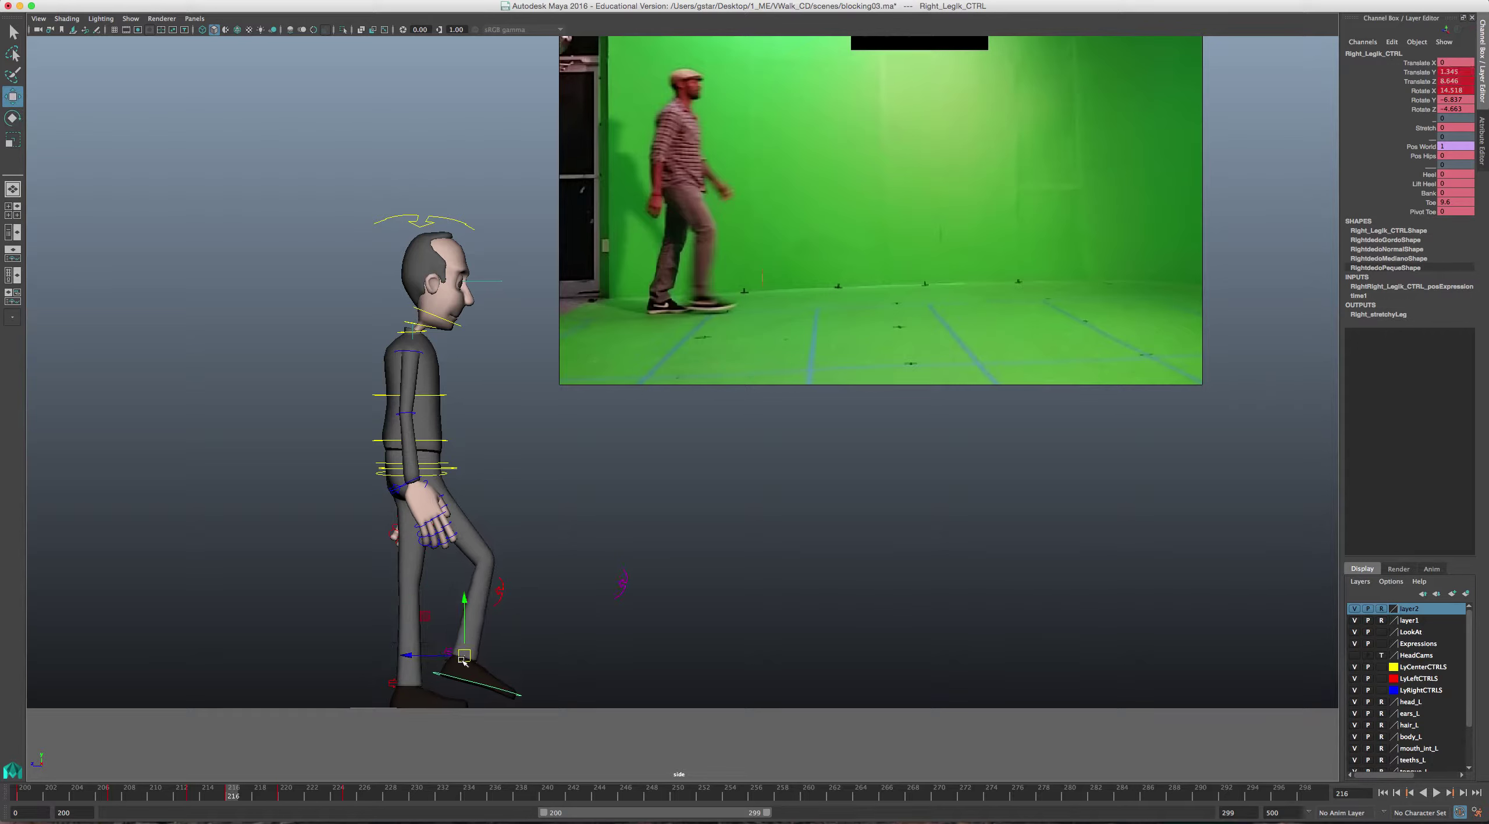
- Nudge the root control slightly forward and raise the left foot's Lift Heel to about 7.5
left_click(453, 470)
left_click_drag(365, 467, 372, 467)
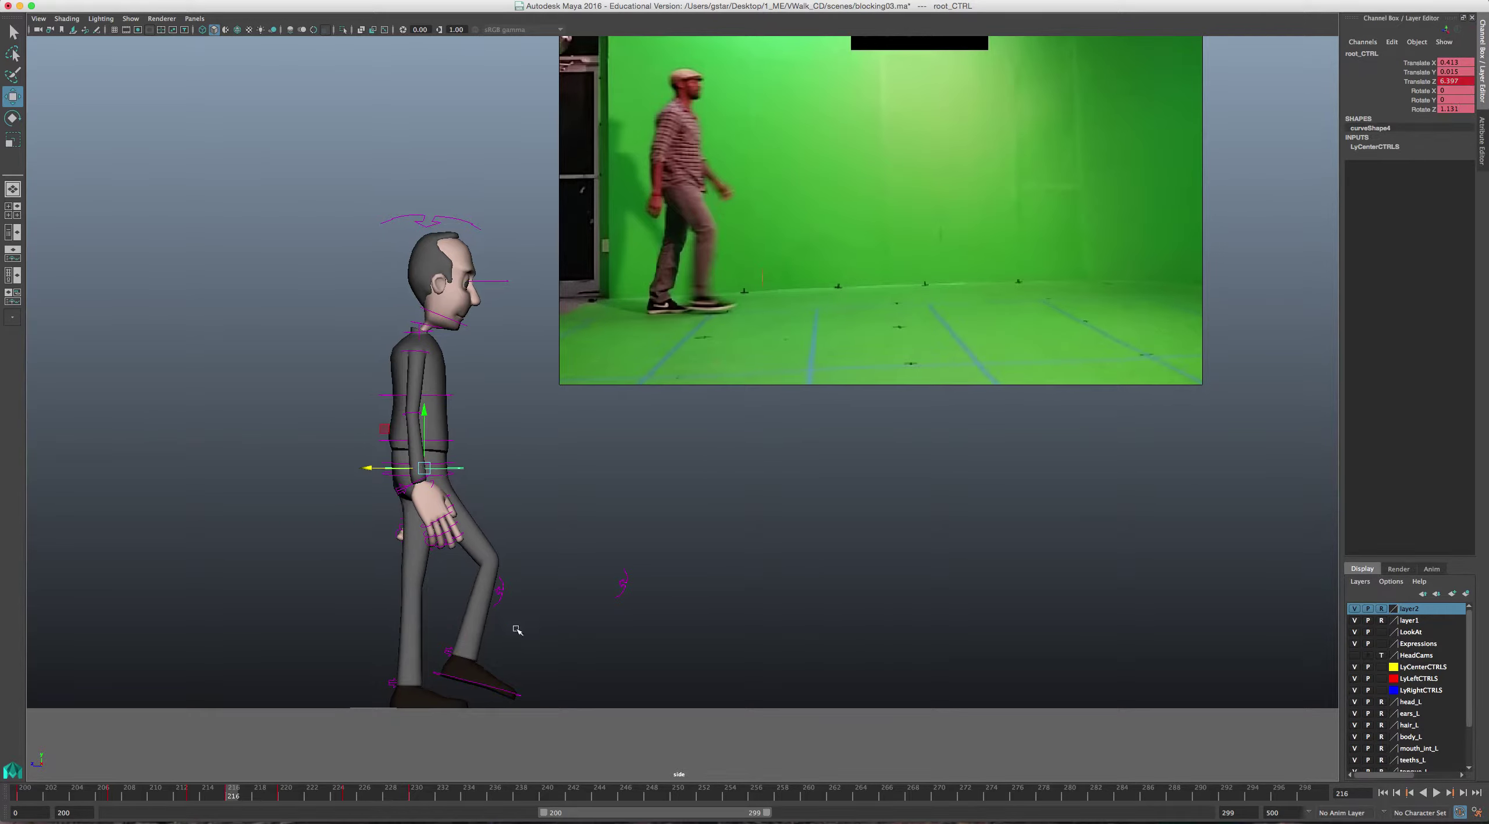
left_click(456, 709)
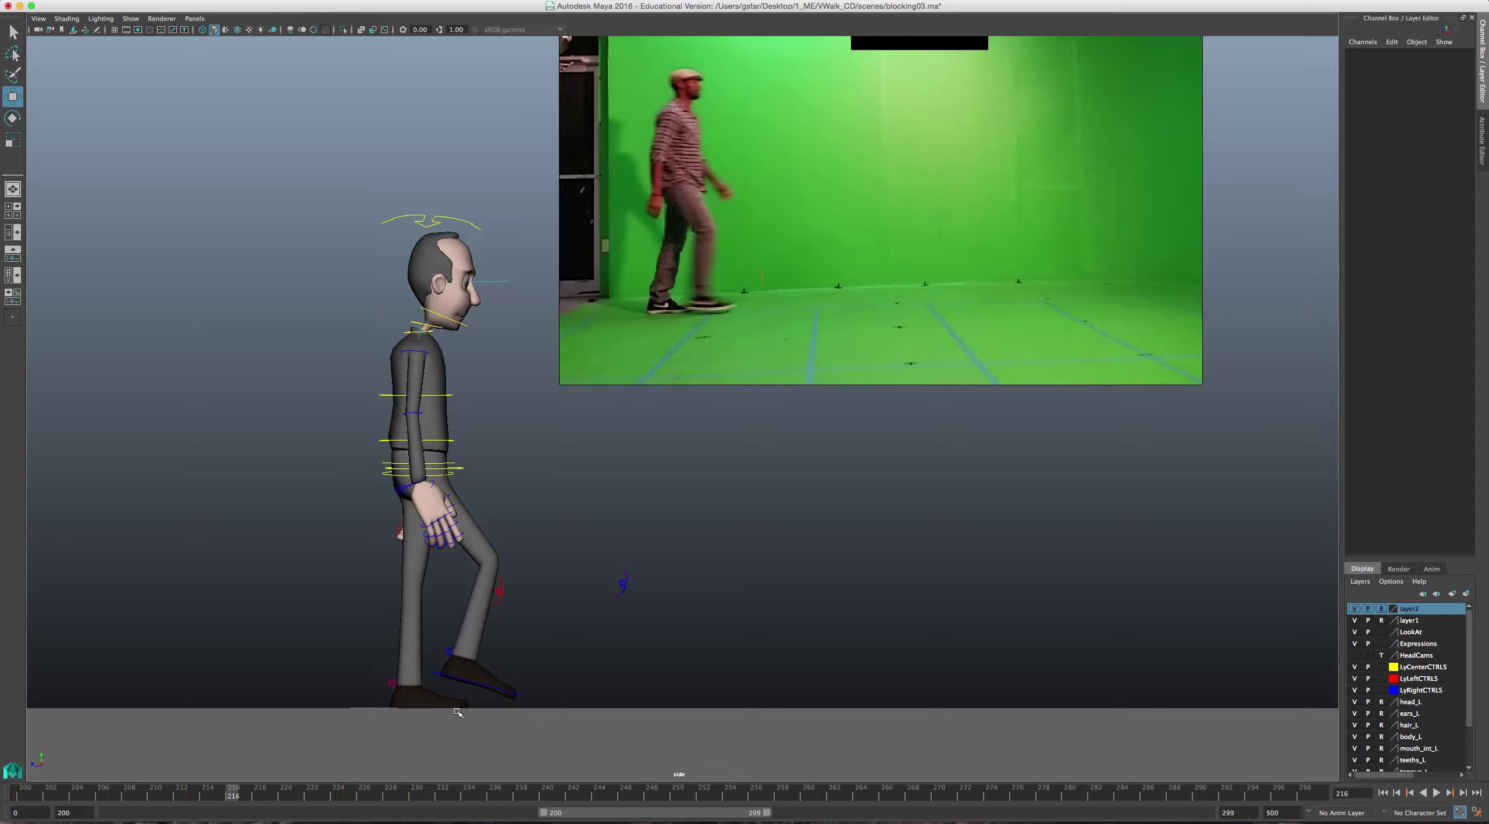
left_click(459, 710)
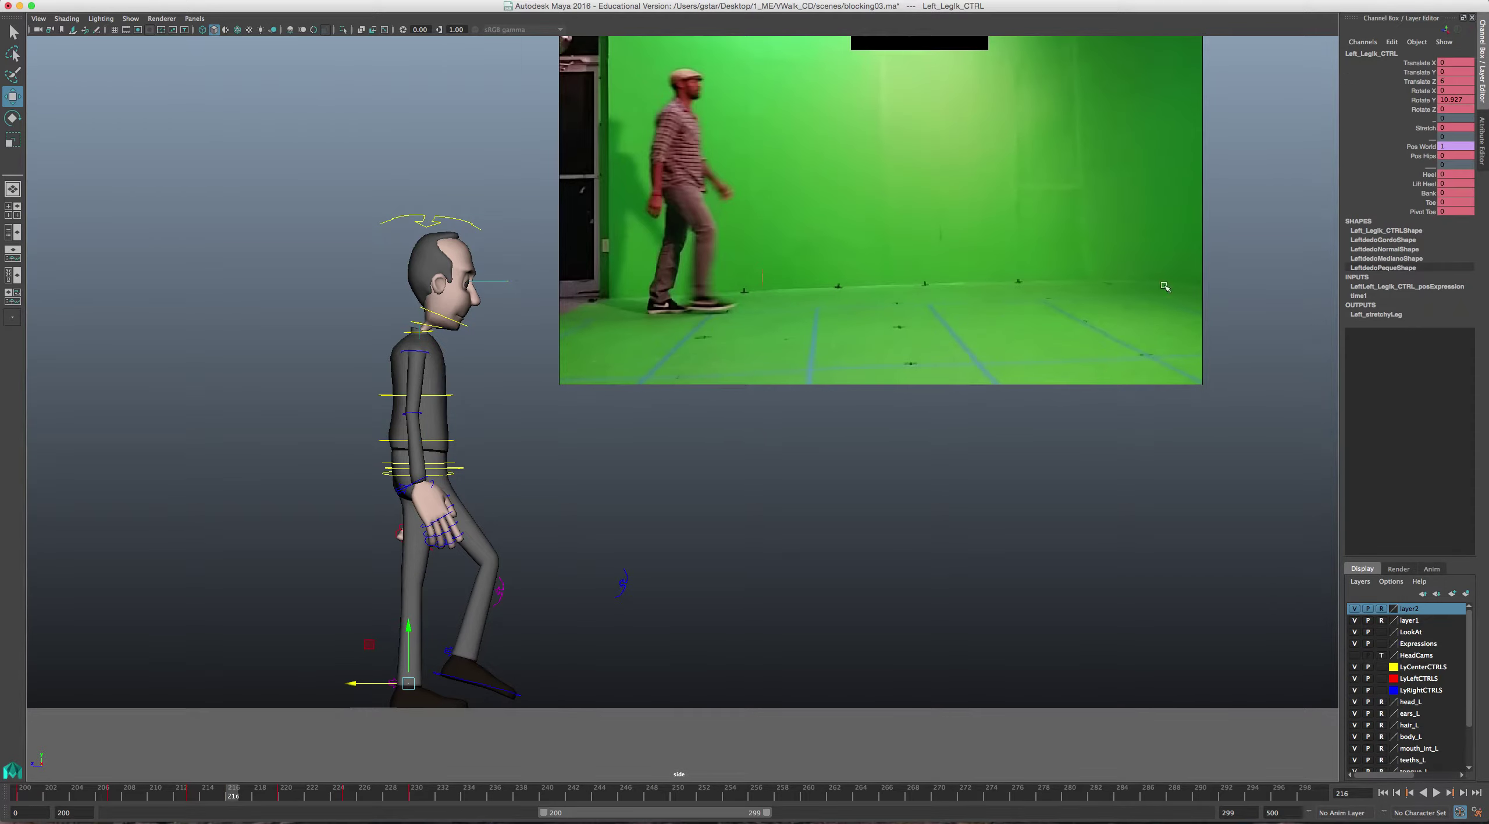
left_click(1391, 183)
middle_click_drag(907, 376, 947, 368)
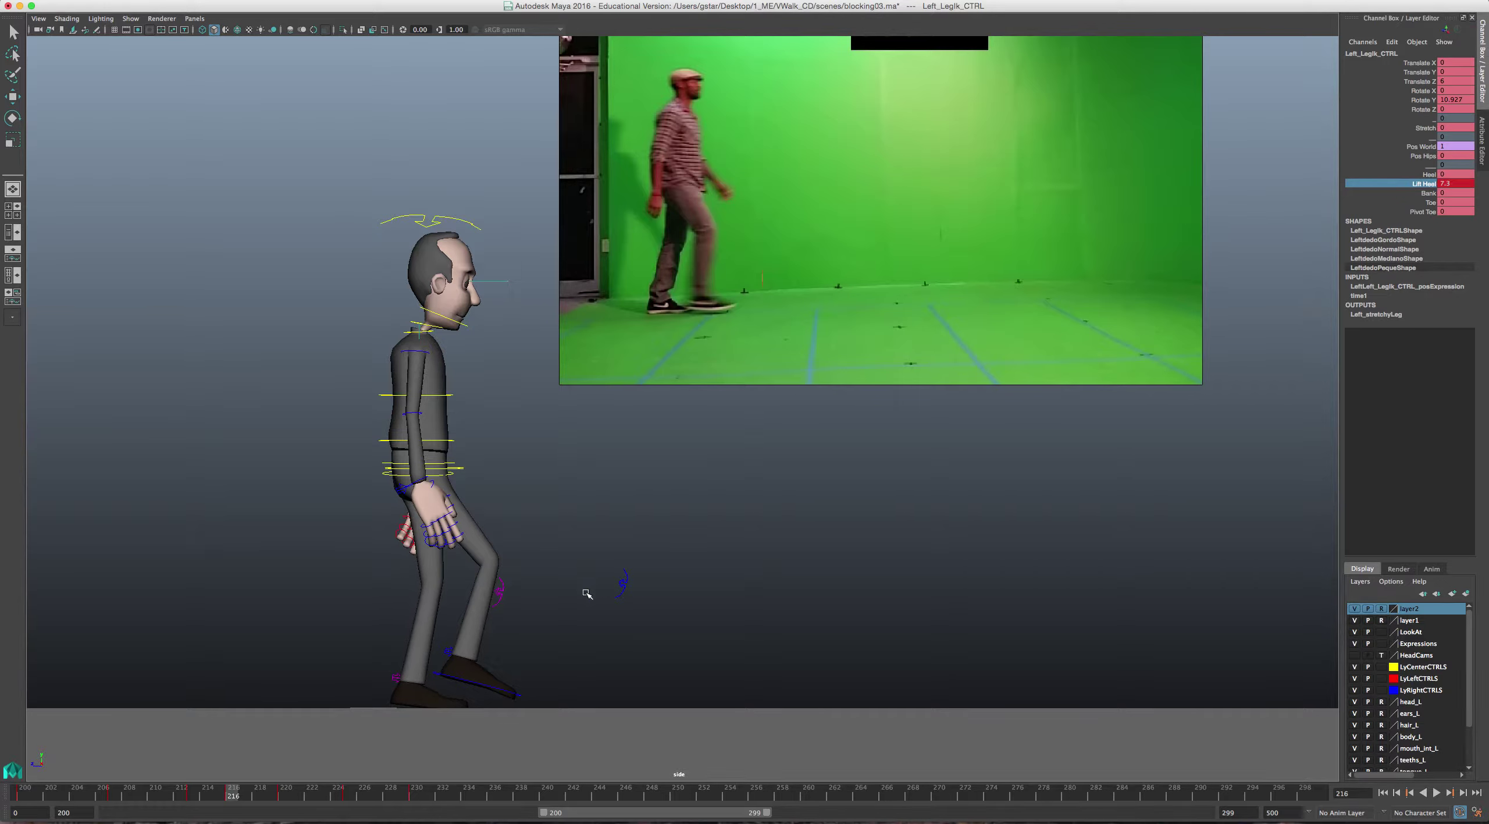
- Move the root control forward and up to Translate Y 0.126 and Translate Z 6.783
left_click(461, 470)
key("w")
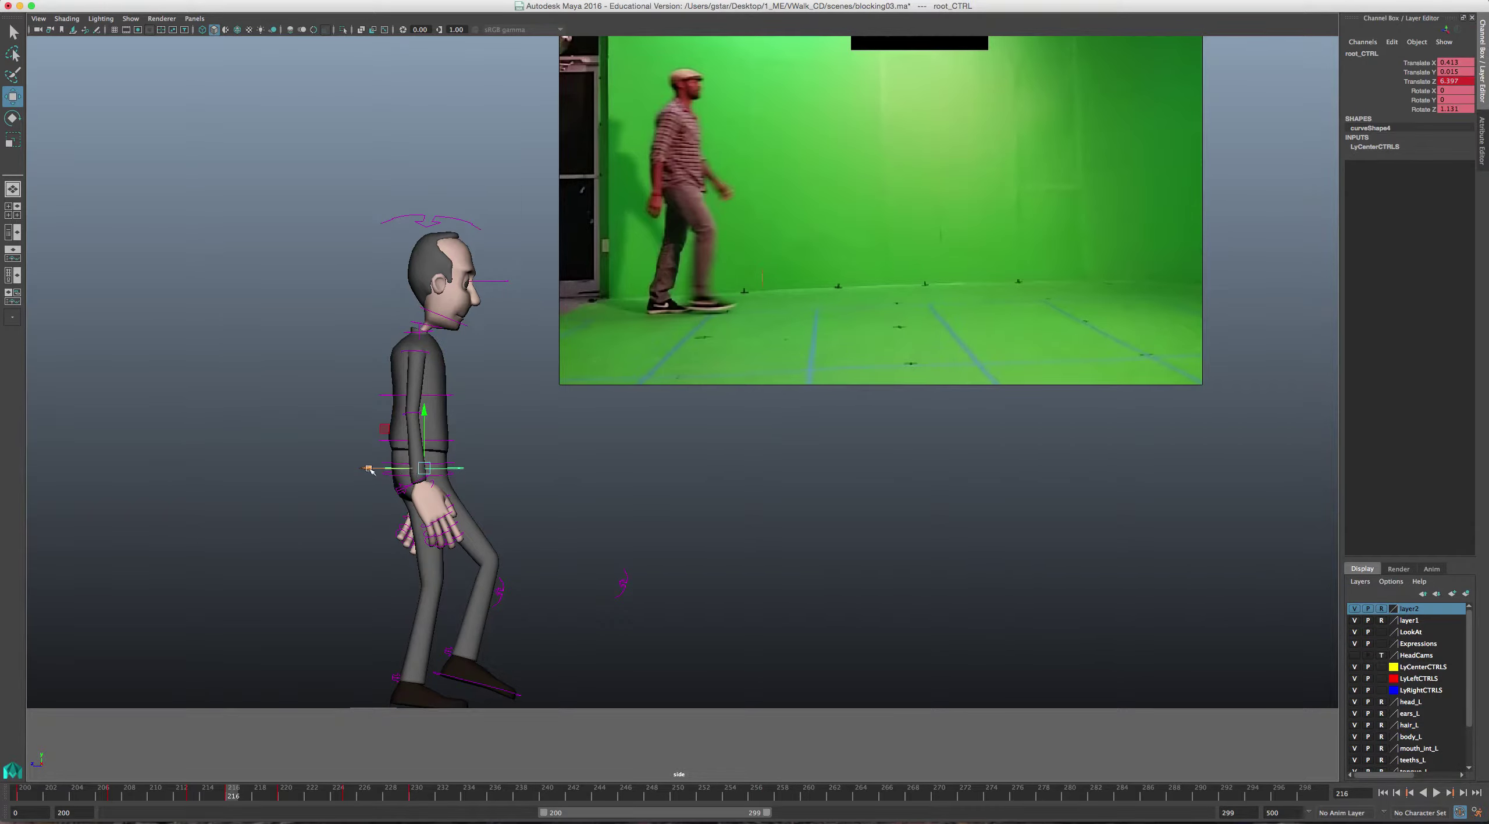
left_click_drag(435, 467, 435, 468)
- Rotate the right upper arm control so the arm swings behind the body
left_click(448, 357)
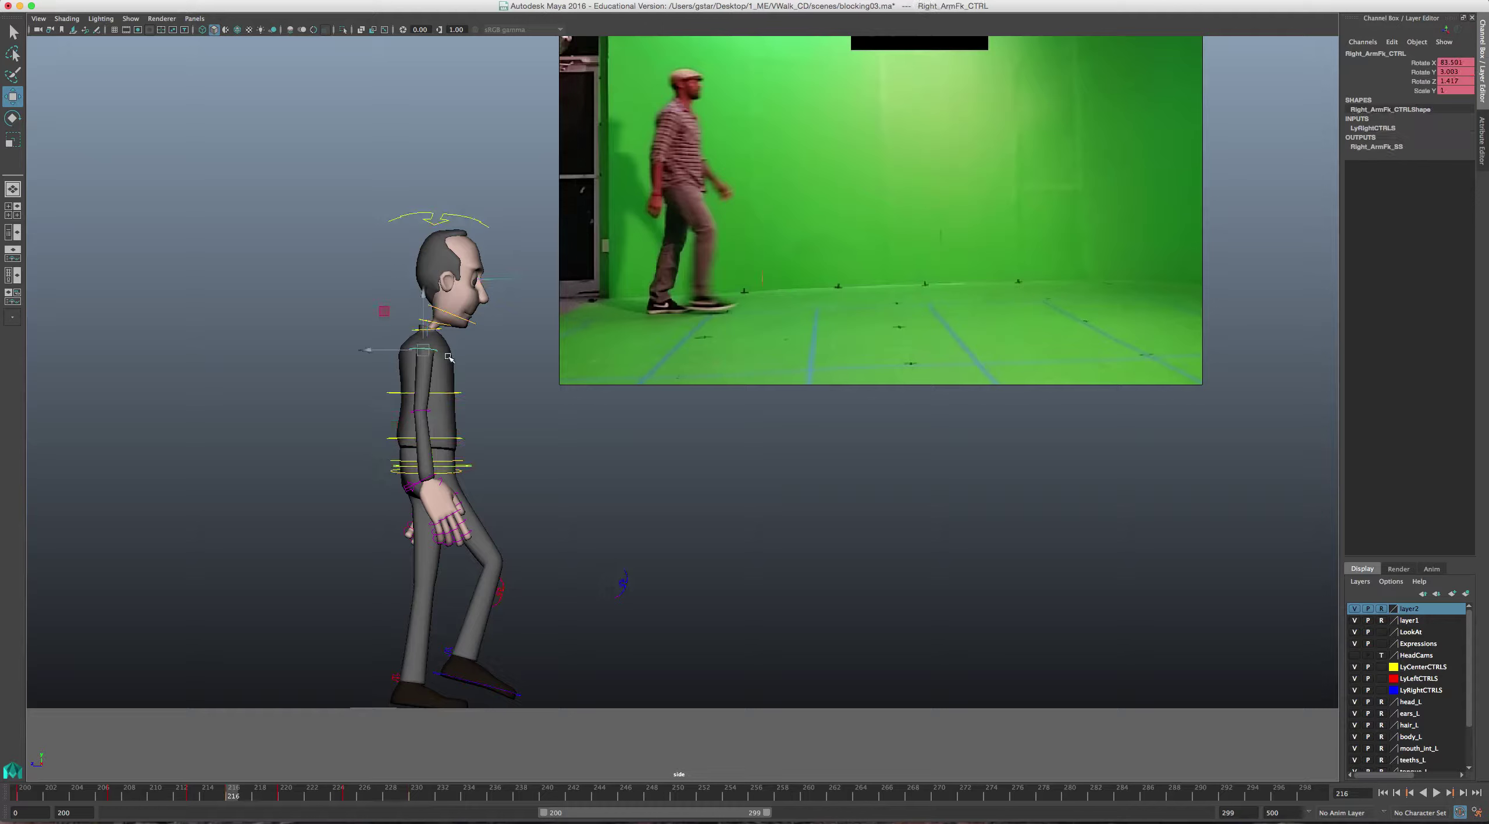
key("e")
left_click_drag(475, 381, 458, 385)
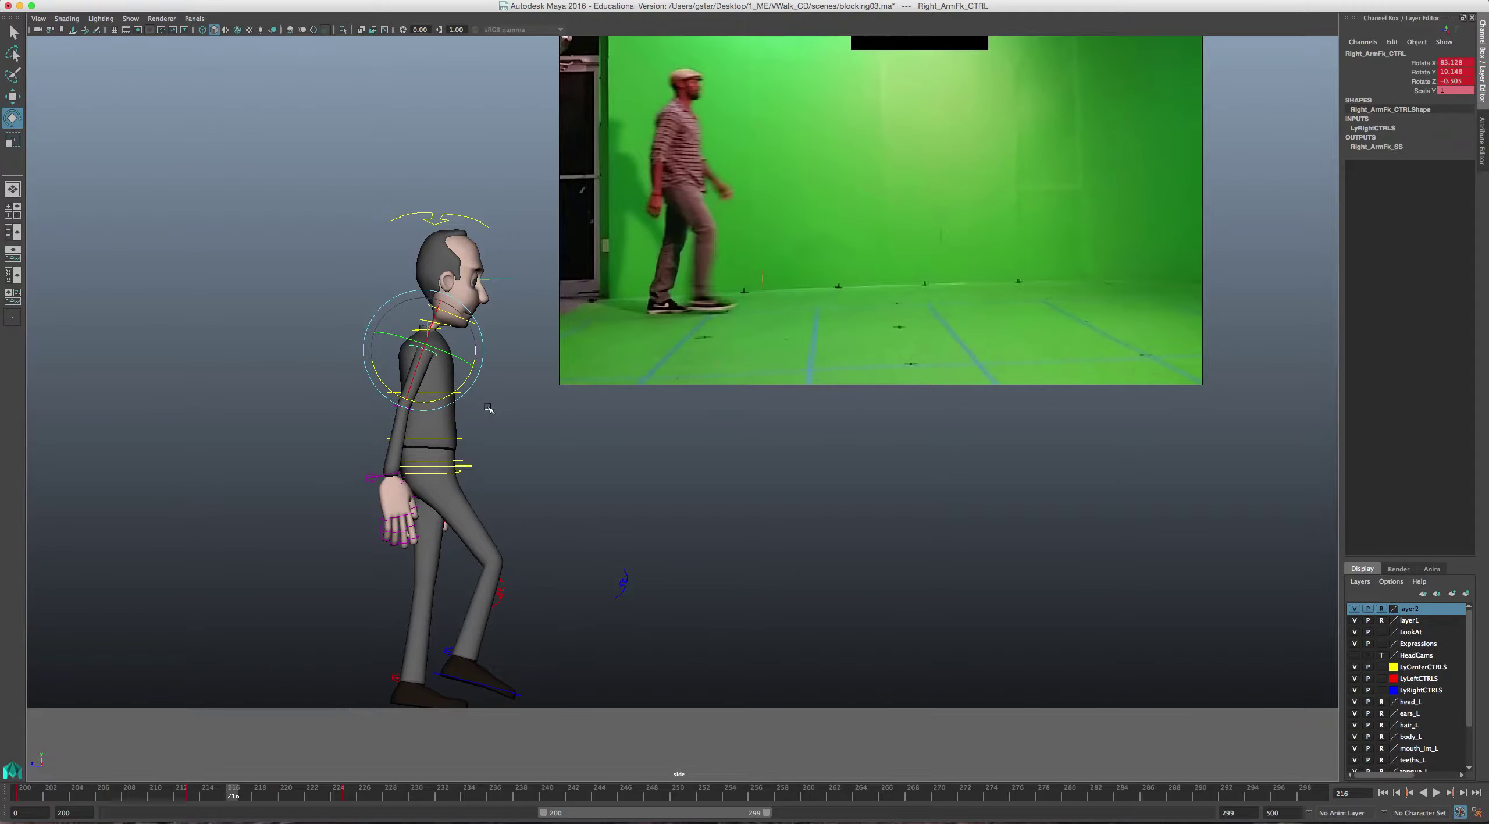
- Swing the left upper arm forward to about -23.8 in Rotate Y and rotate the left wrist to about -15.4 in Rotate Z
key("4")
left_click(515, 402)
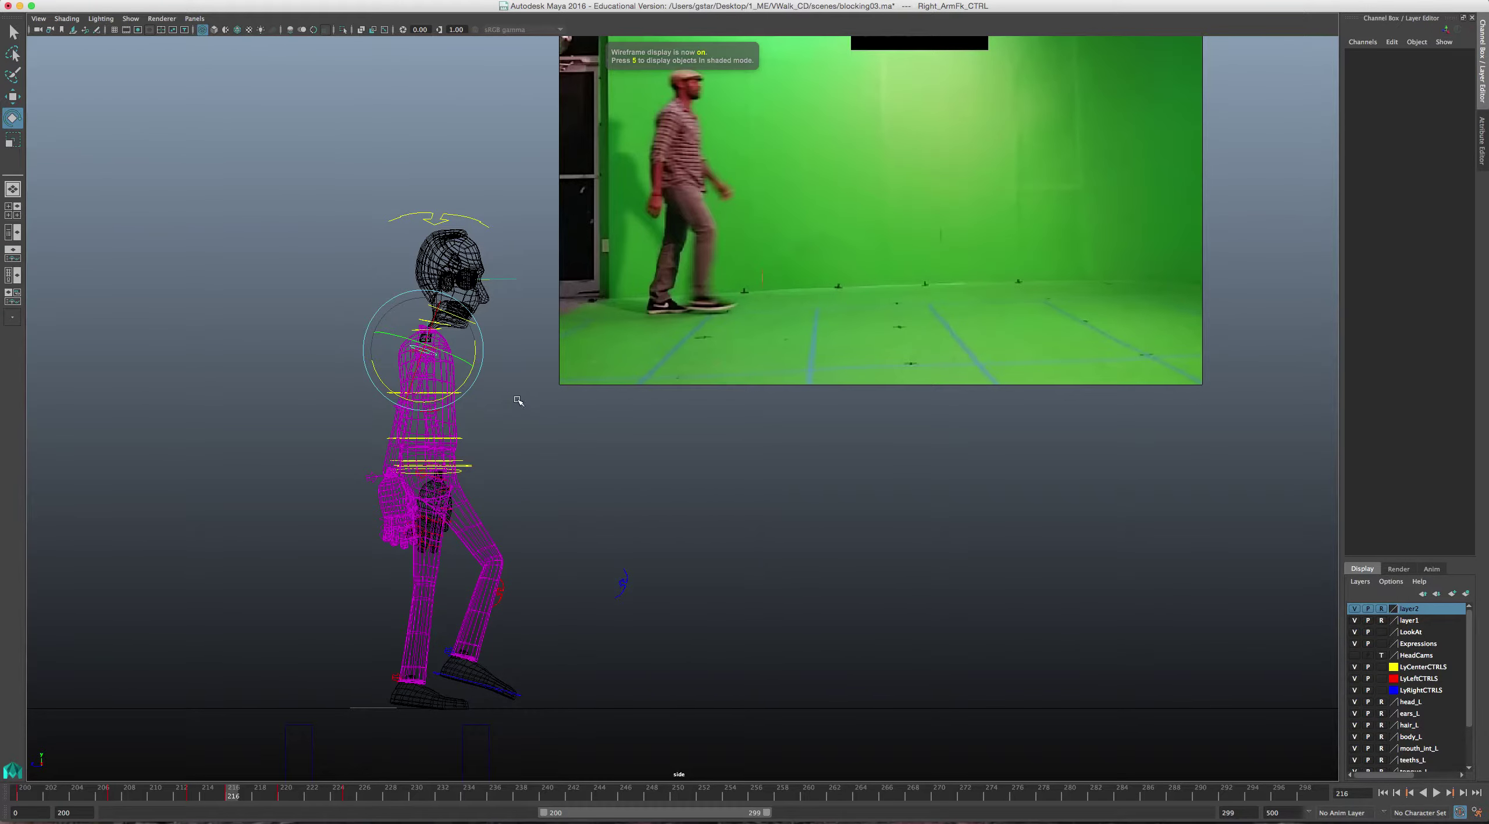
left_click(437, 347)
key("5")
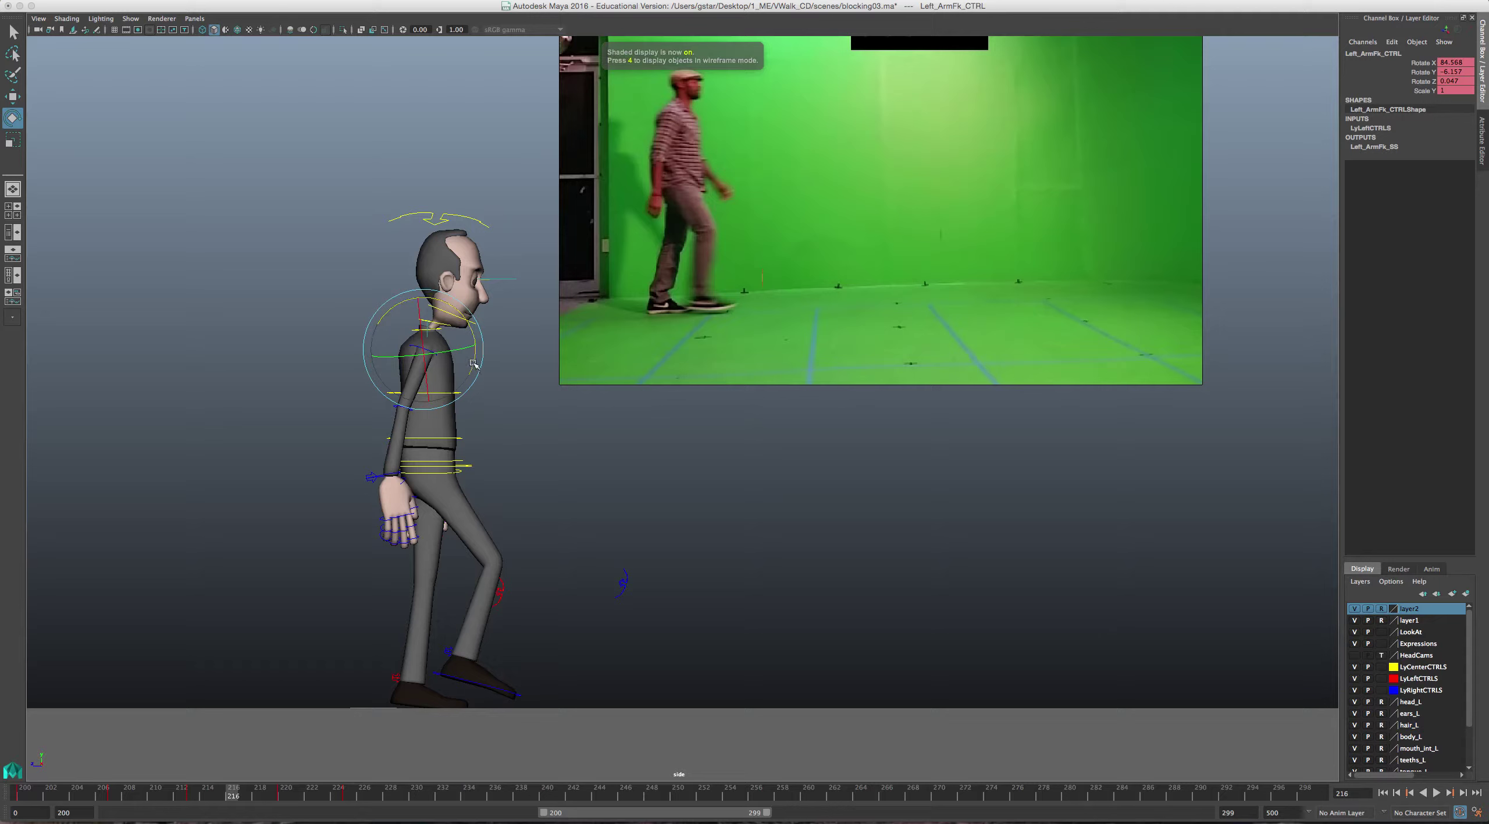
left_click_drag(476, 364, 480, 347)
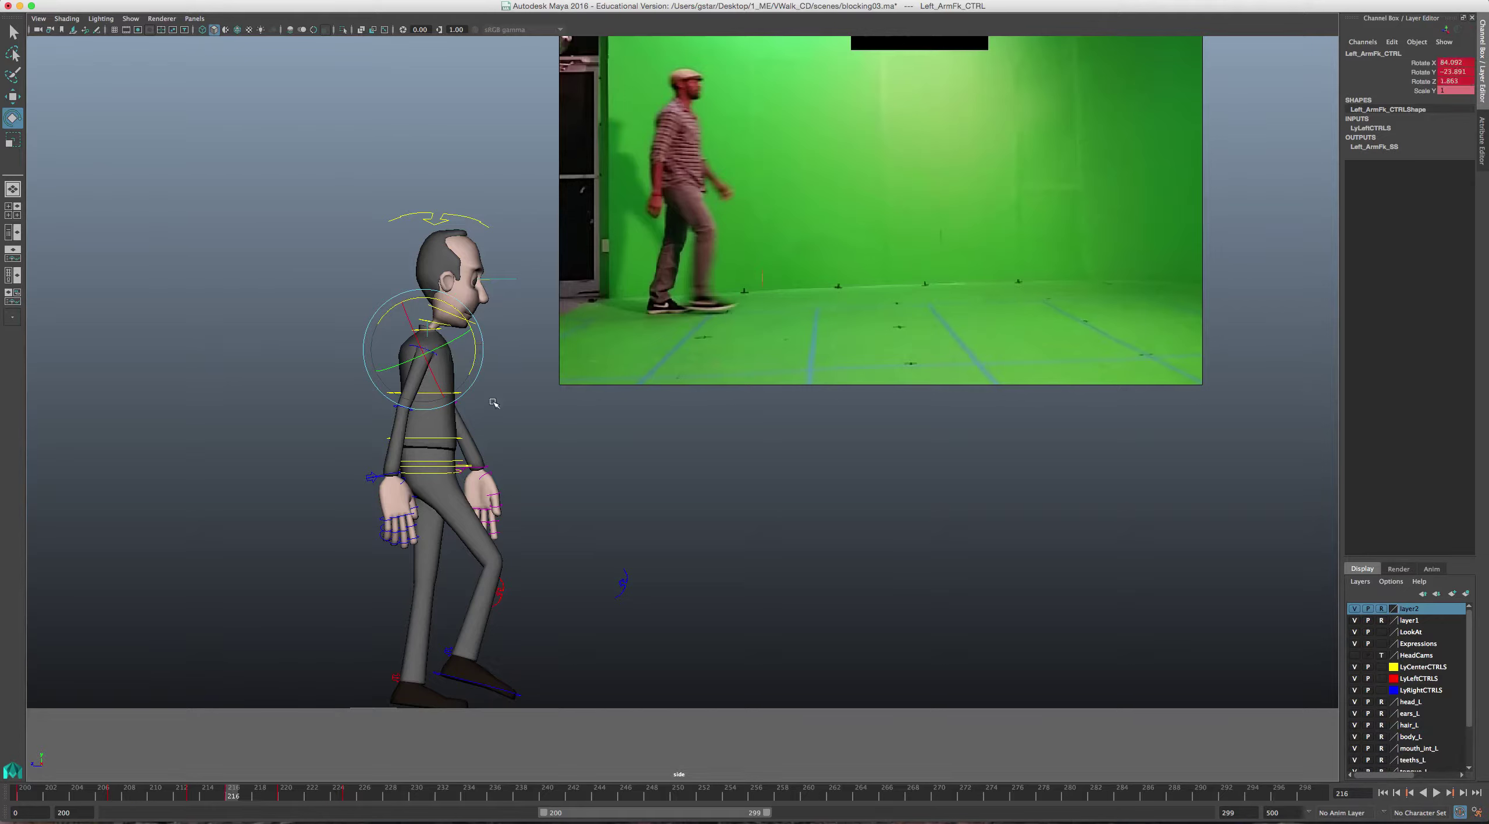
left_click(494, 470)
left_click_drag(514, 450, 522, 441)
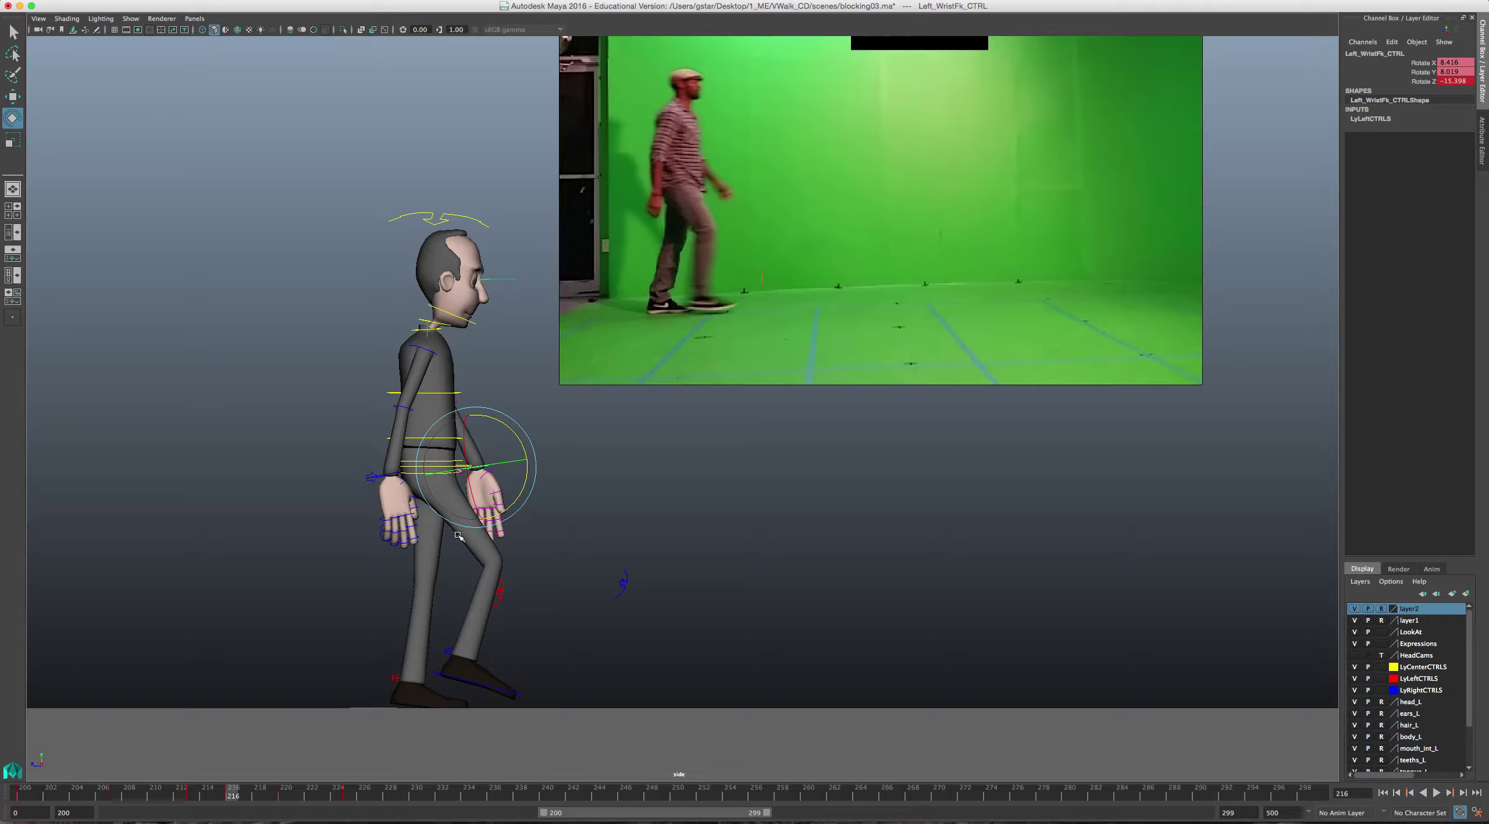
- Switch to a full-size back view that shows the character's face and select the root control with the Move tool
key("space")
key("space")
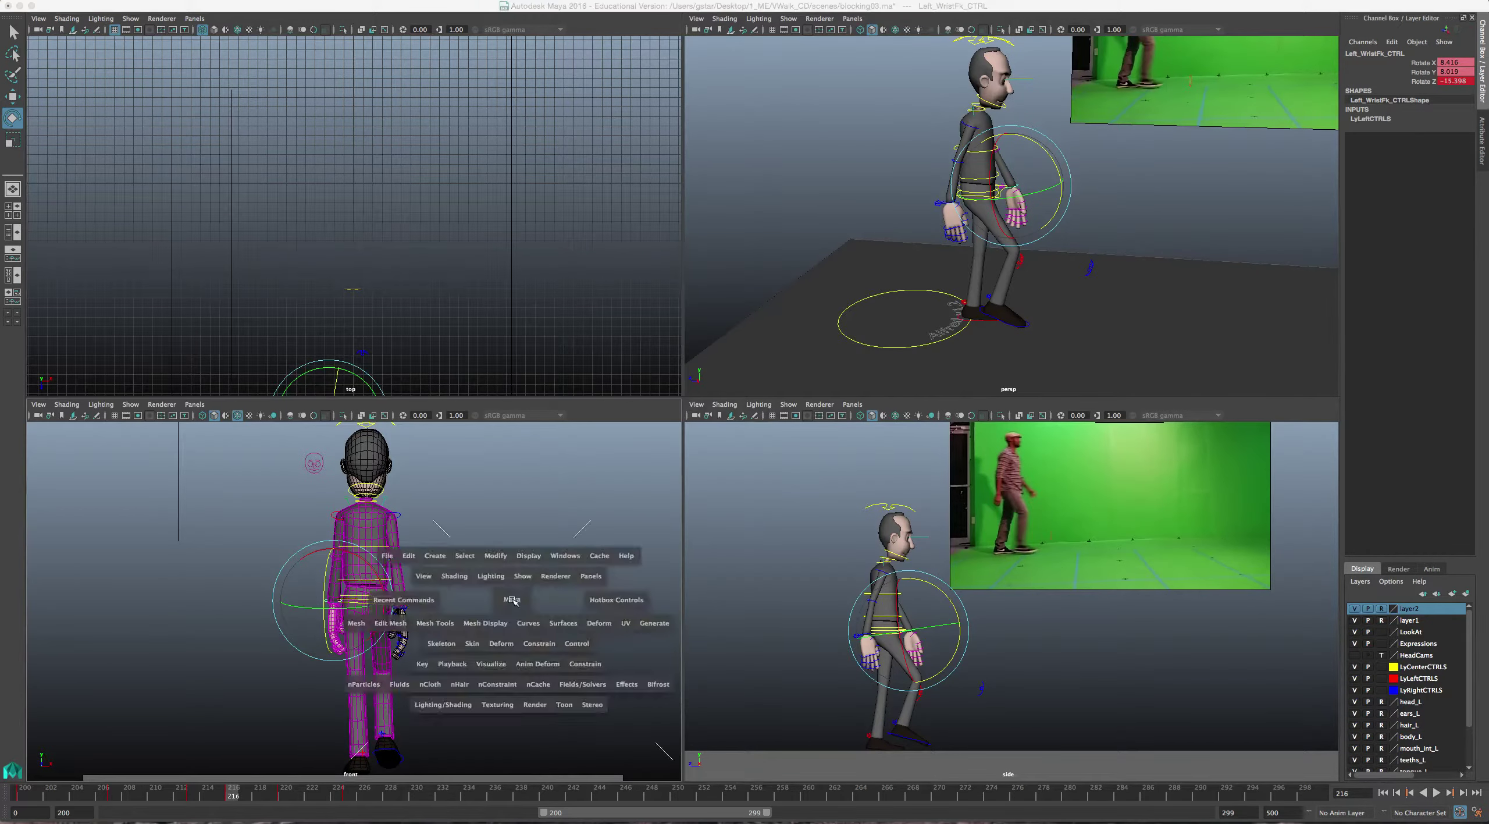
key("space")
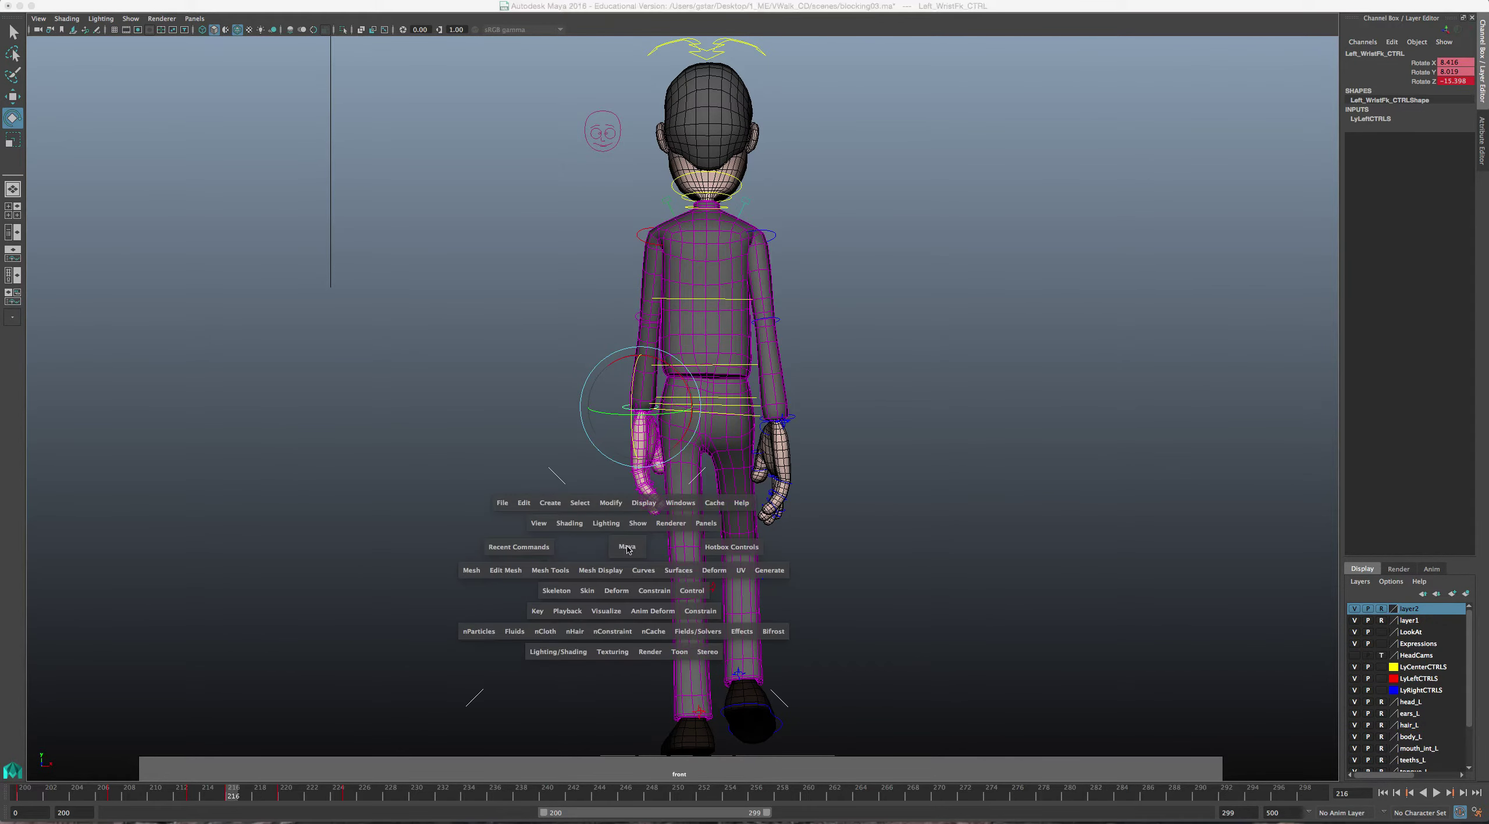
left_click_drag(627, 546, 571, 563)
left_click(684, 364)
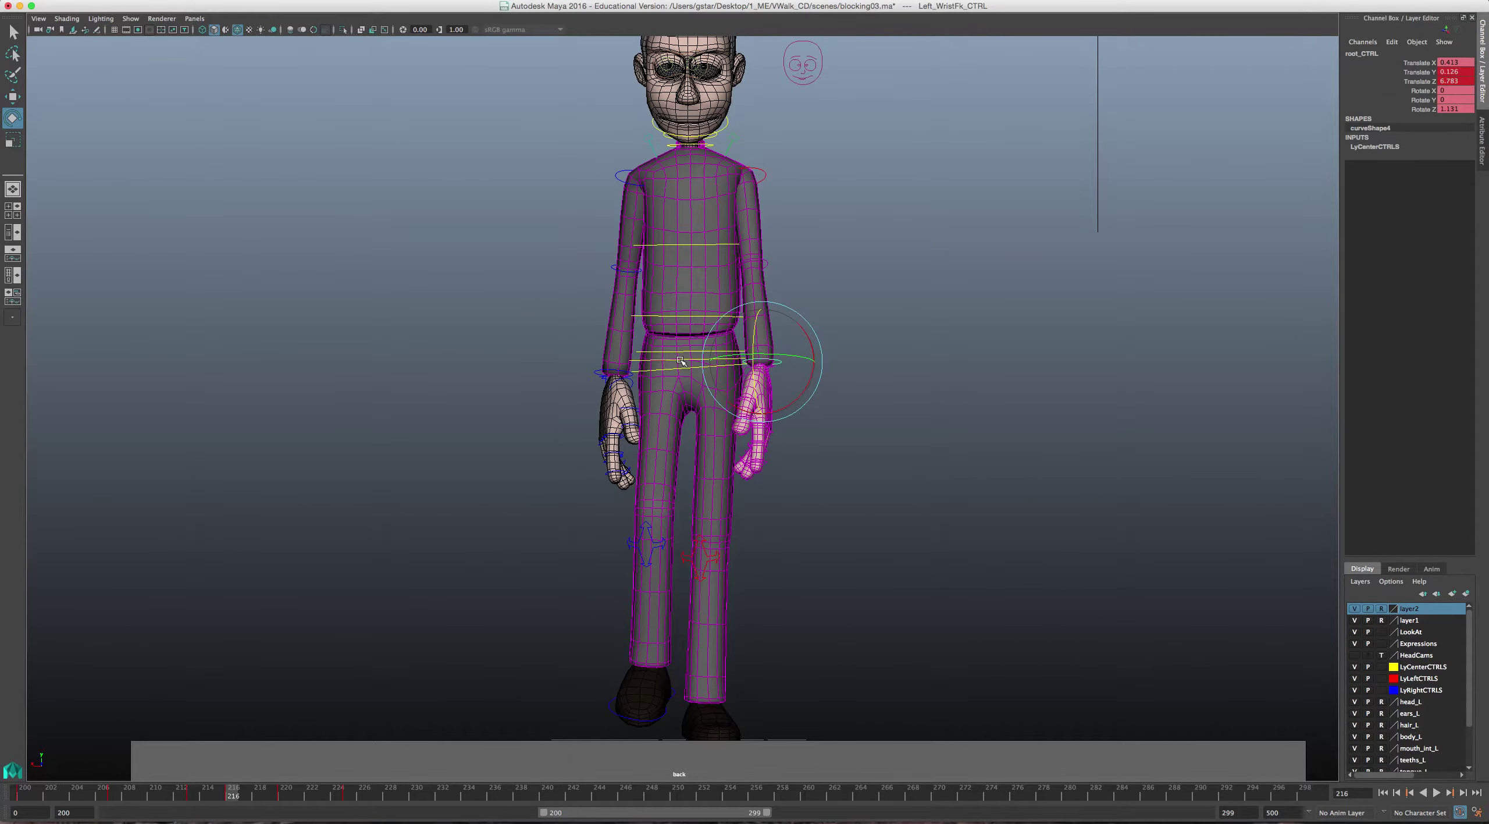
key("w")
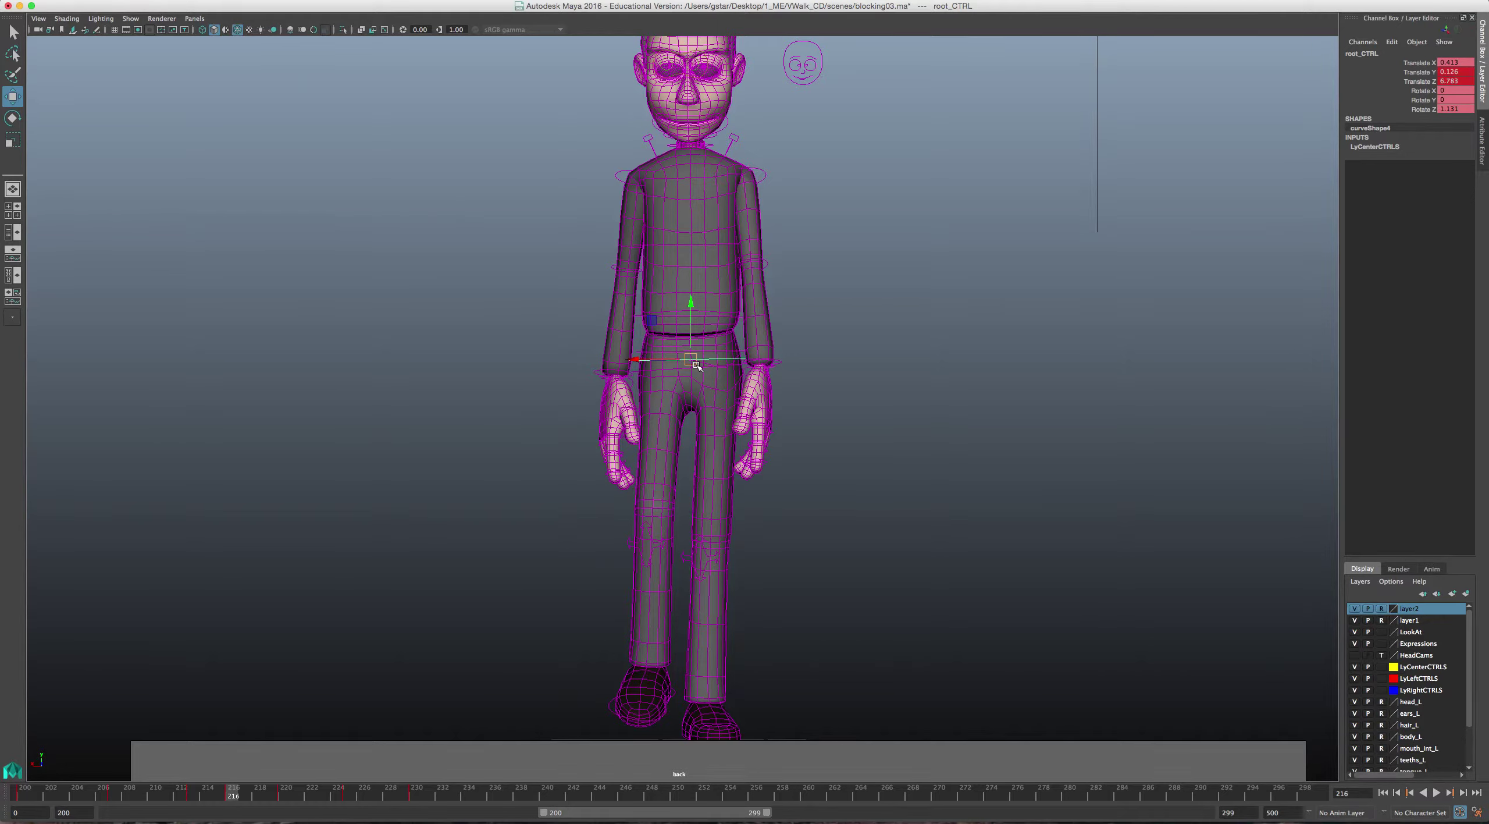
- Show the grid and colour its axes dark red in the grid options
left_click(116, 30)
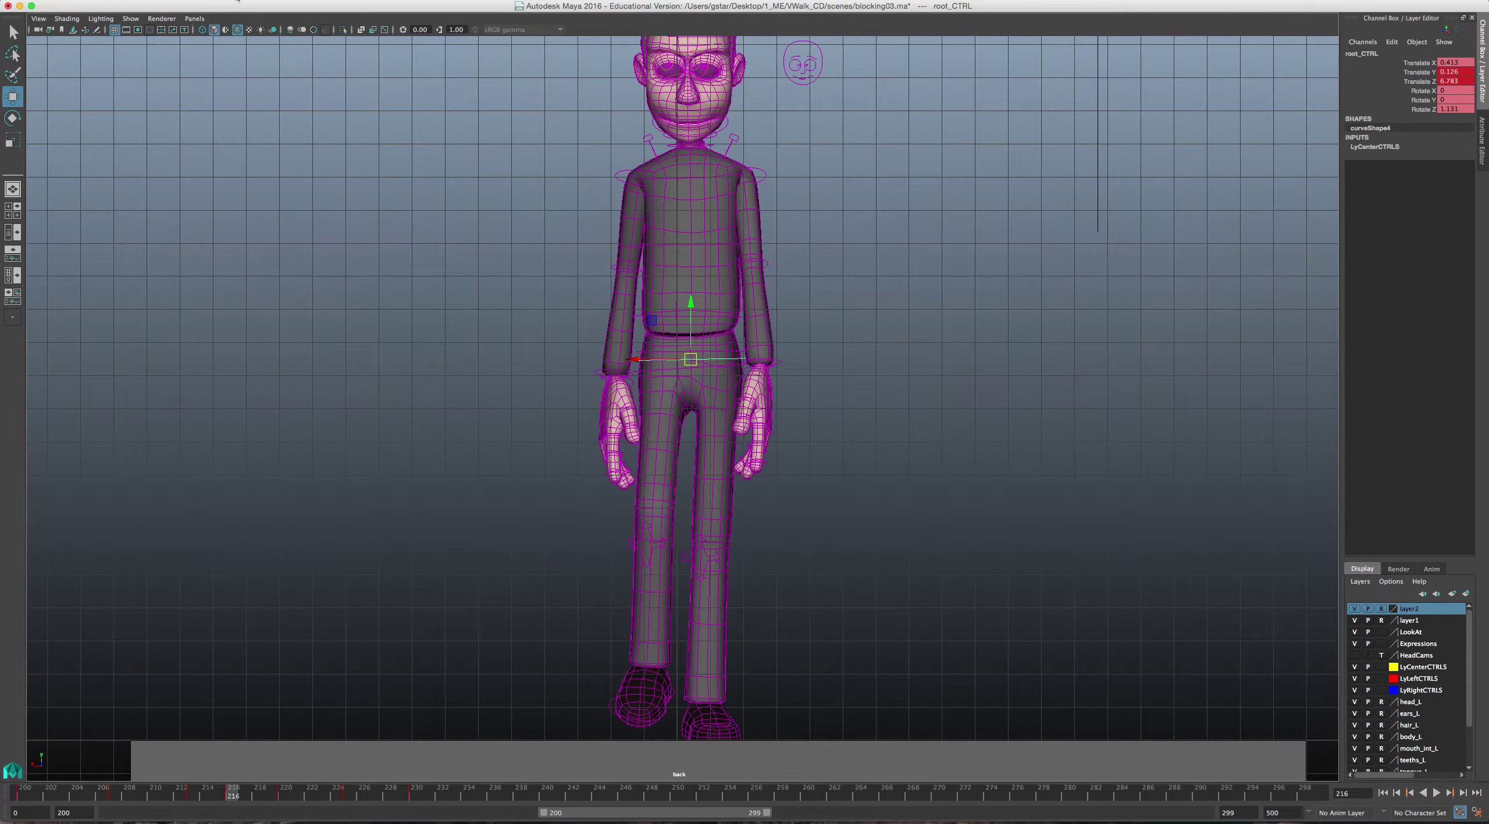
left_click(237, 2)
left_click(339, 29)
left_click_drag(660, 374, 668, 374)
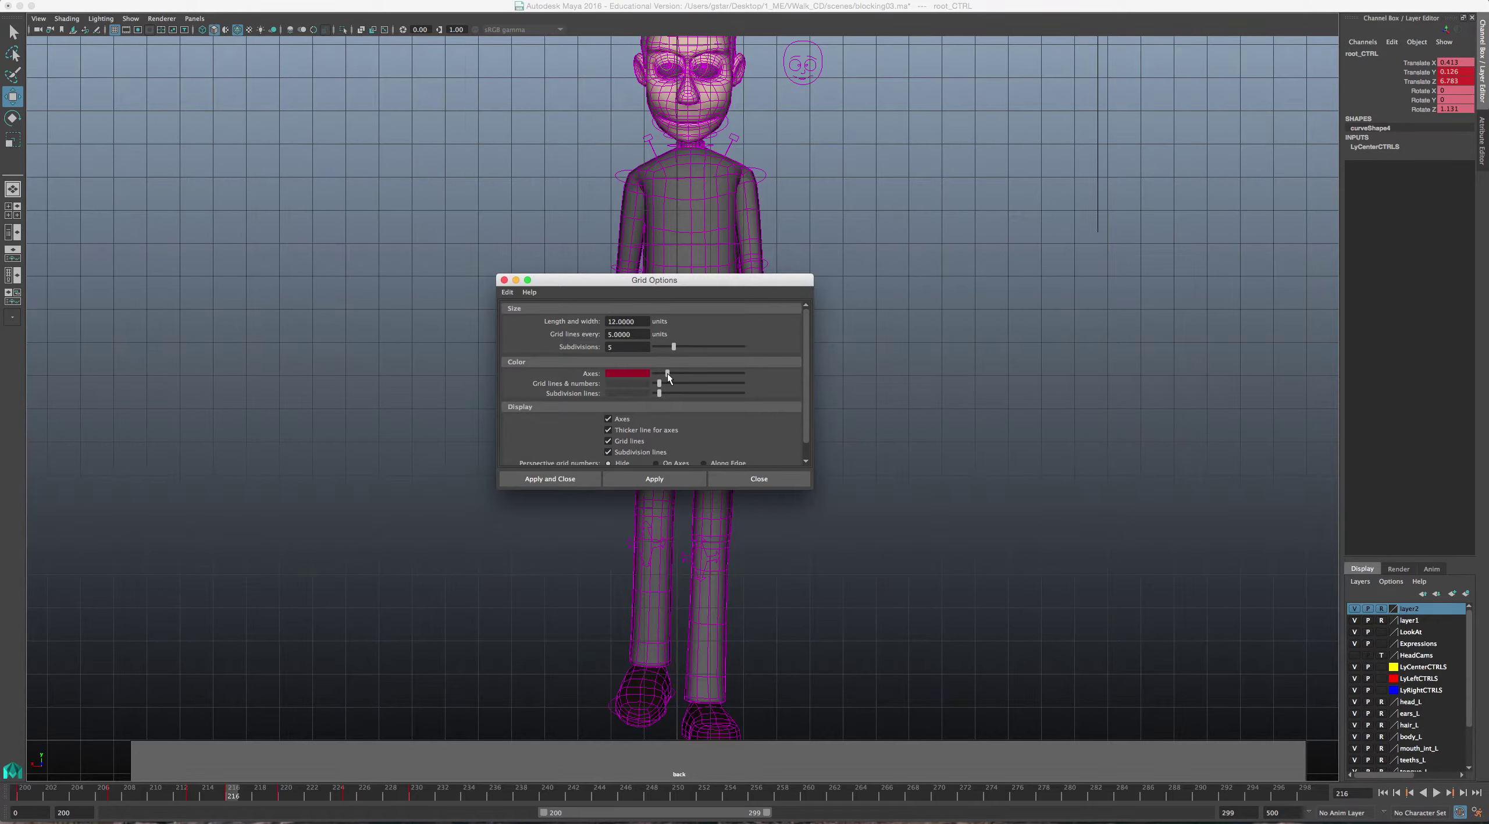
left_click(550, 478)
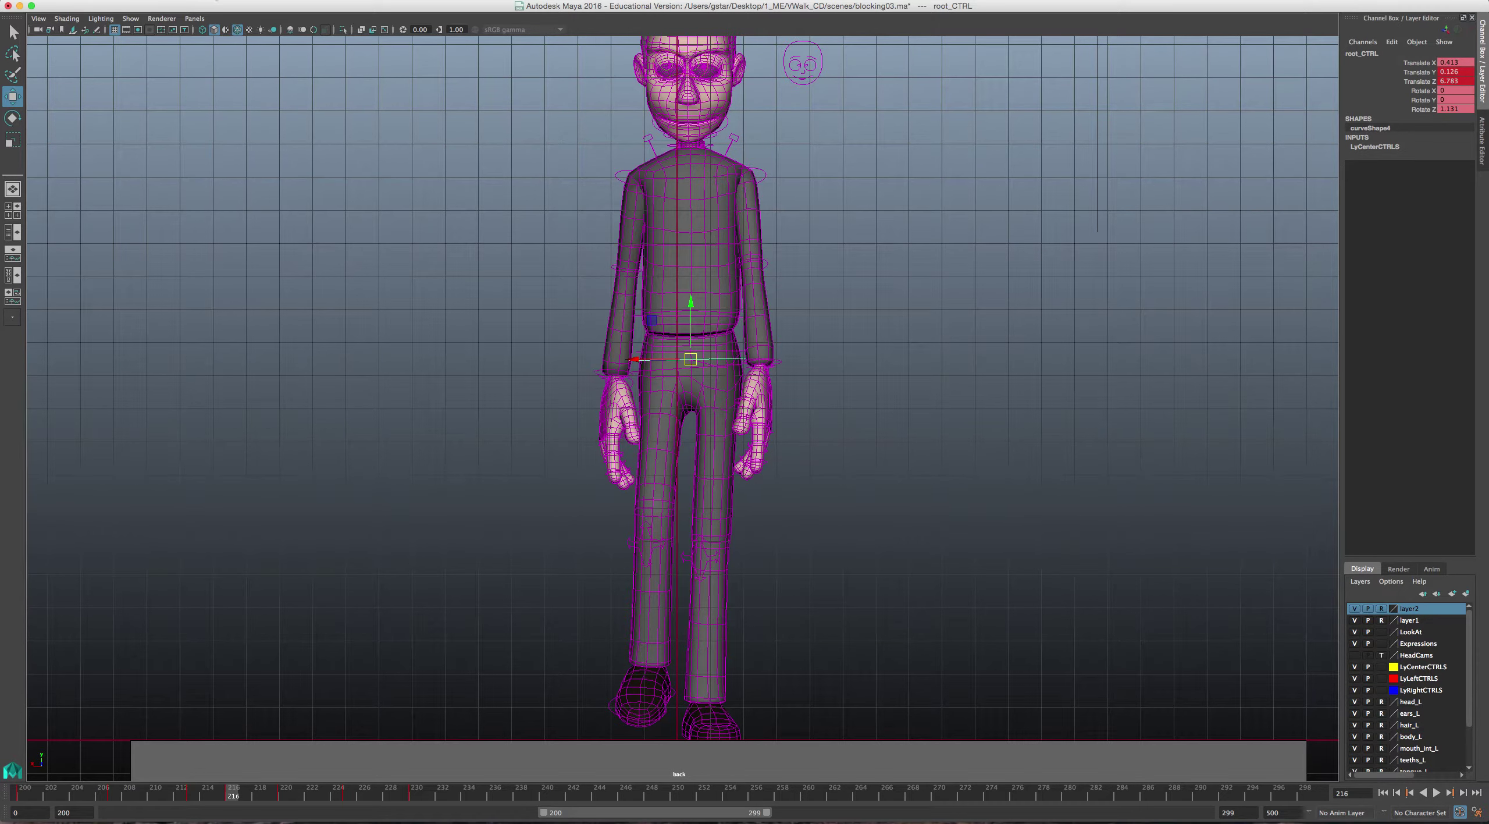
- Set the grid axes colour to white and apply the grid options
left_click(232, 1)
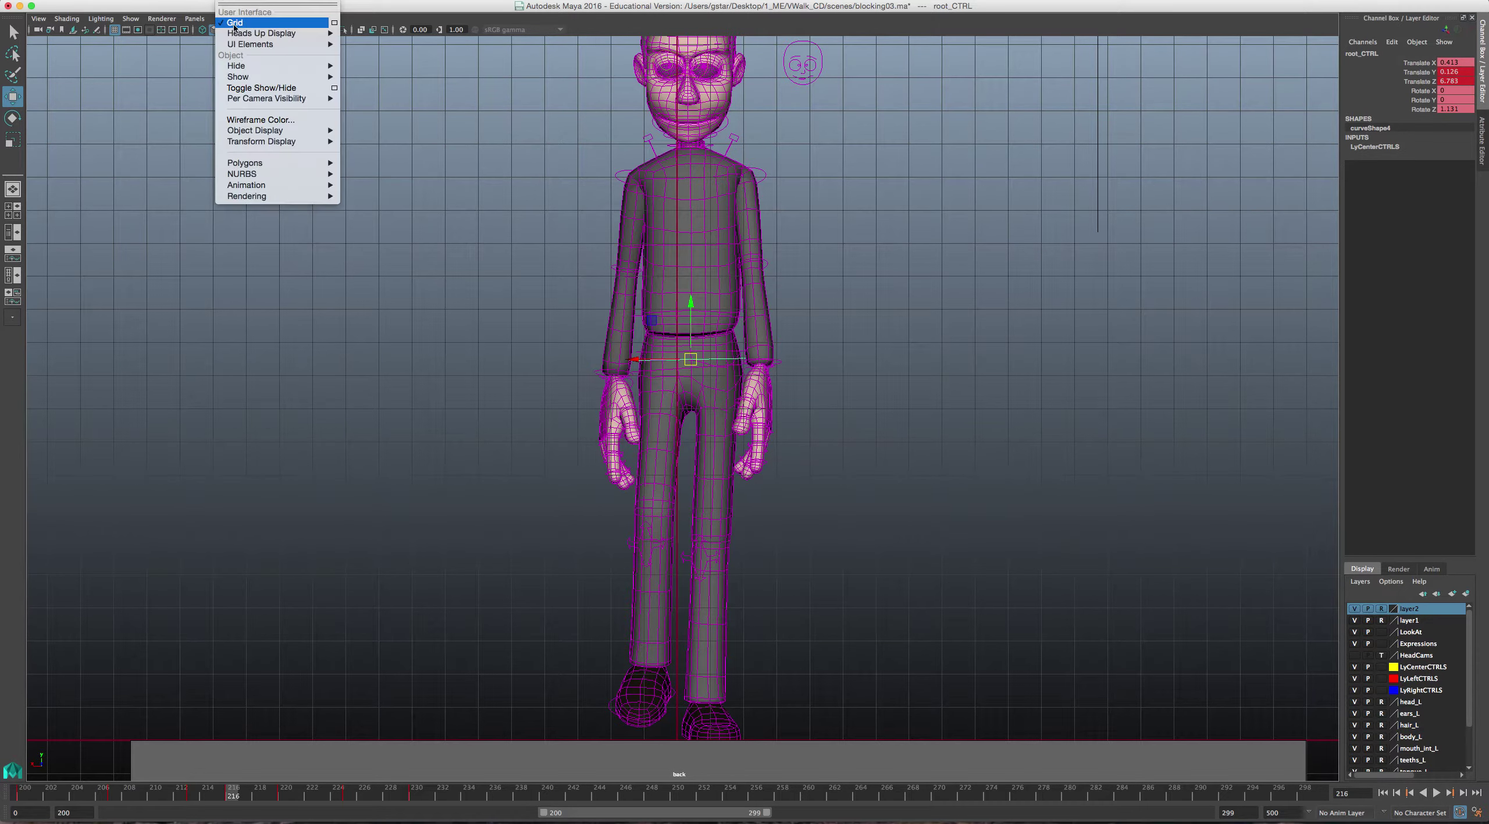
left_click(335, 24)
left_click_drag(673, 375, 714, 375)
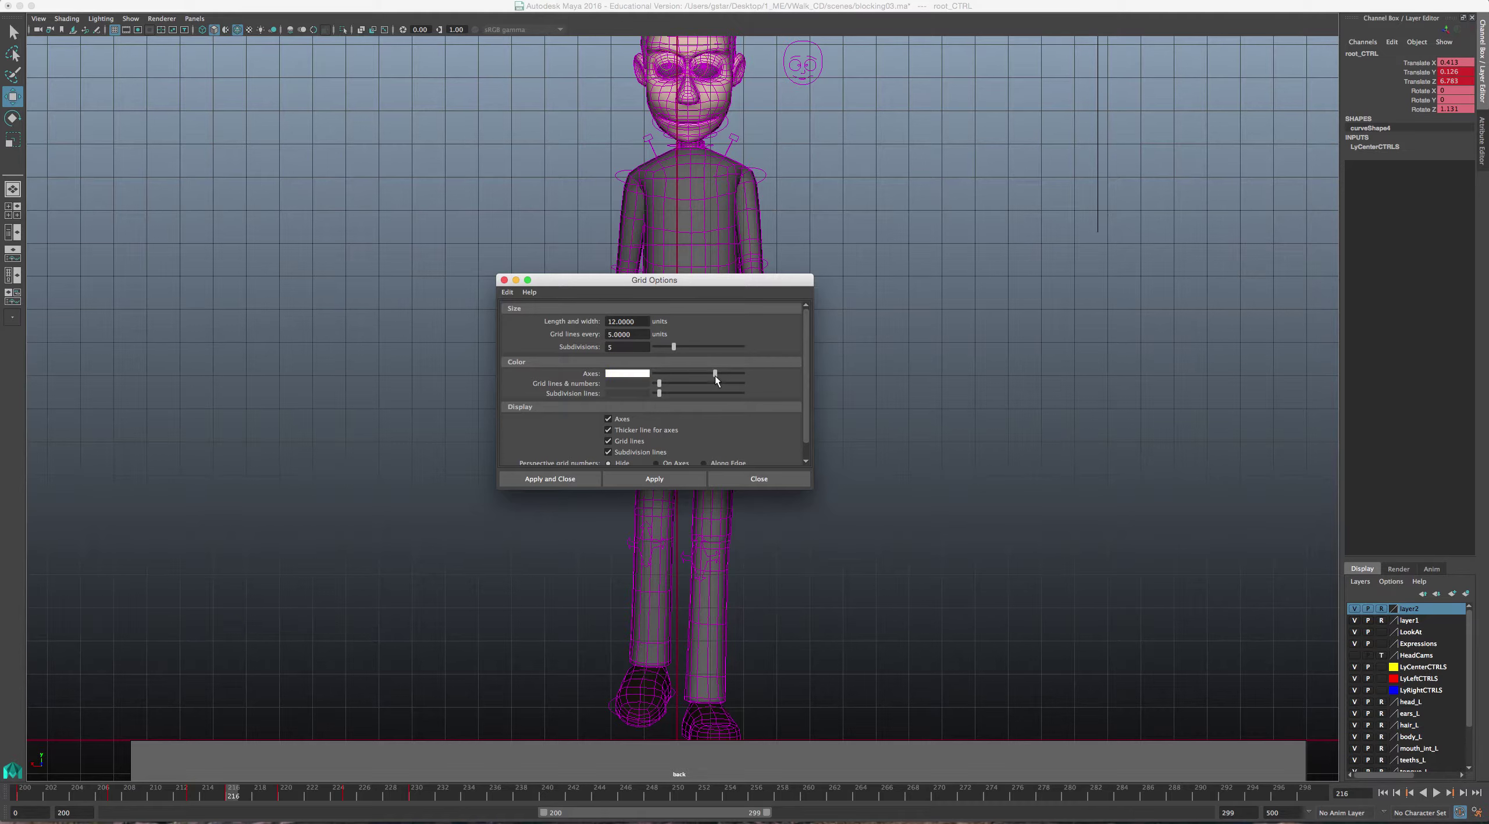
scroll(802, 412, "down", 2)
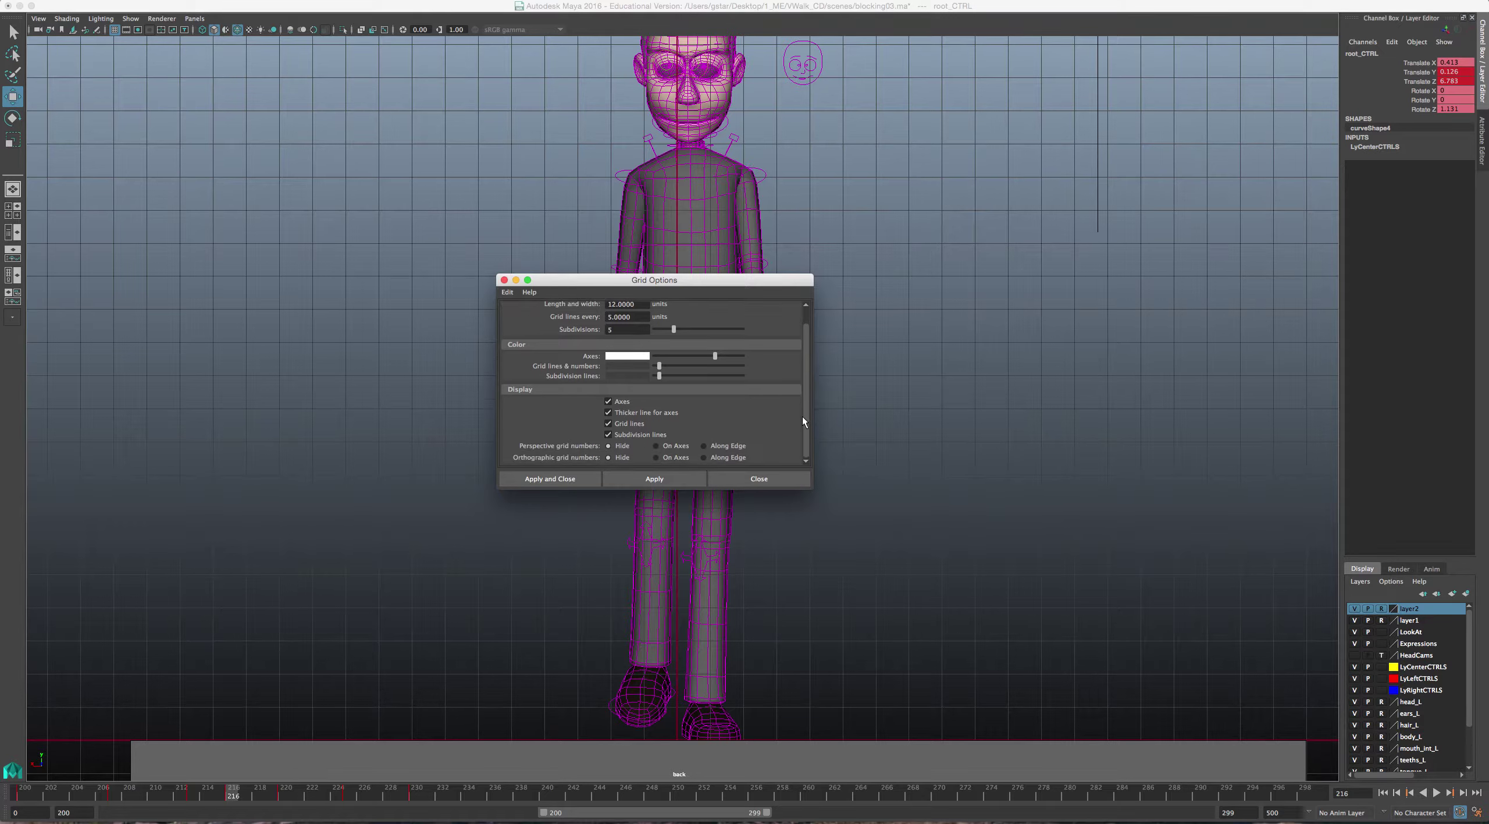
left_click(549, 478)
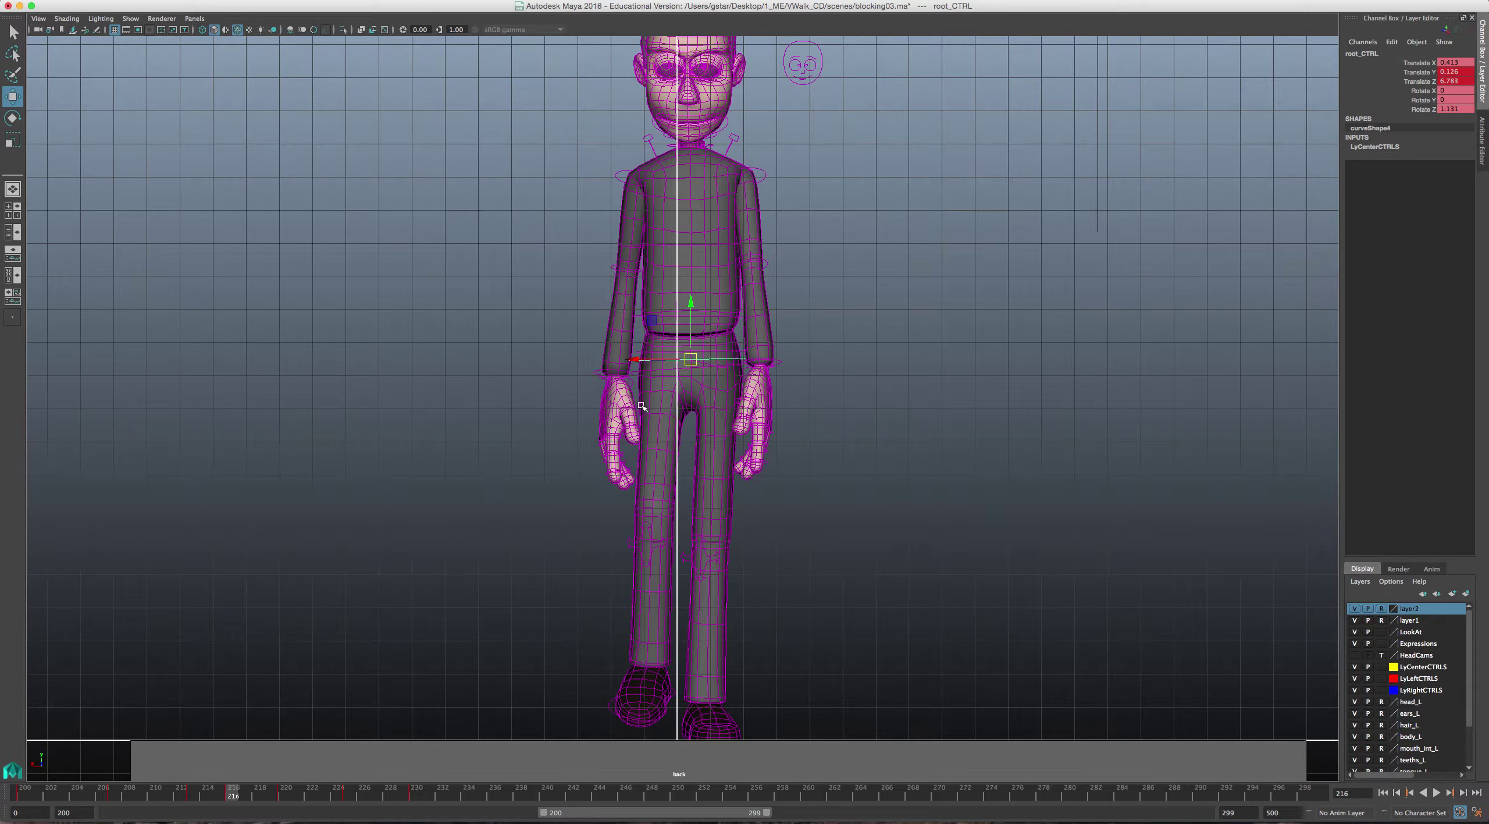
- Shift the root control sideways over the supporting left foot to Translate X 0.571
left_click(640, 358)
left_click_drag(641, 356, 646, 357)
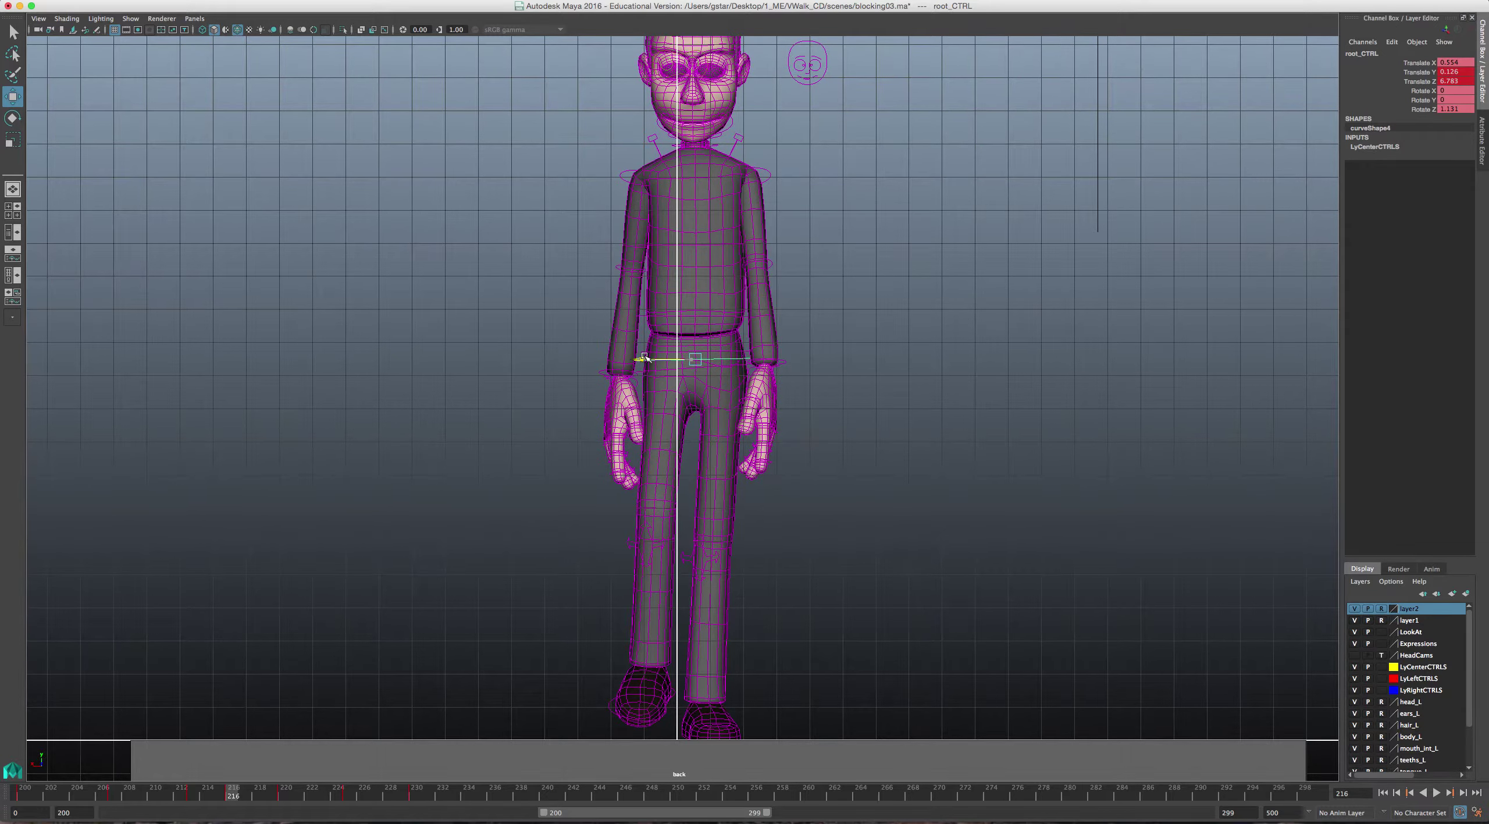
left_click_drag(646, 358, 647, 357)
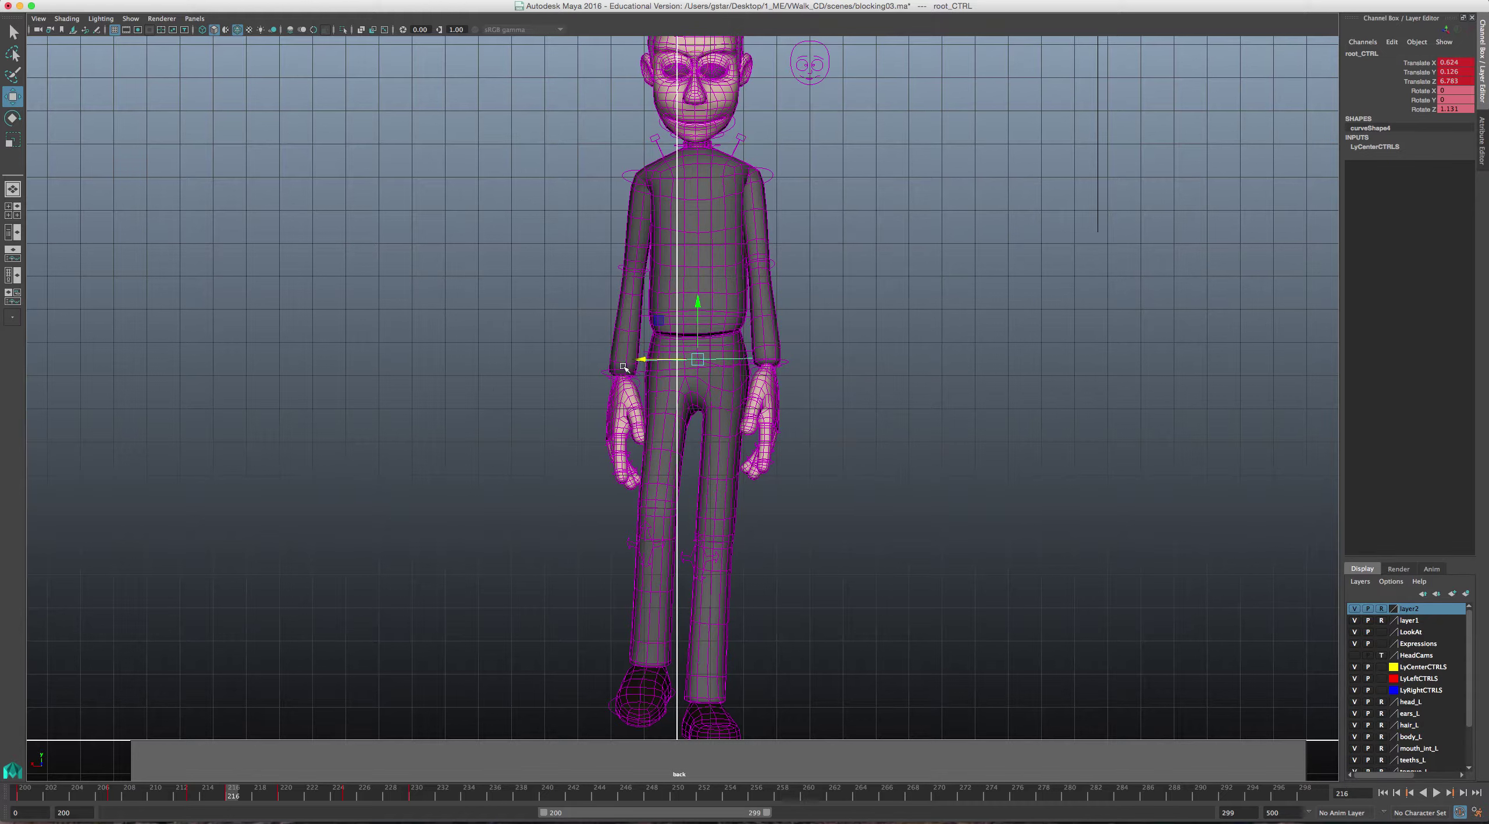
left_click_drag(643, 360, 639, 360)
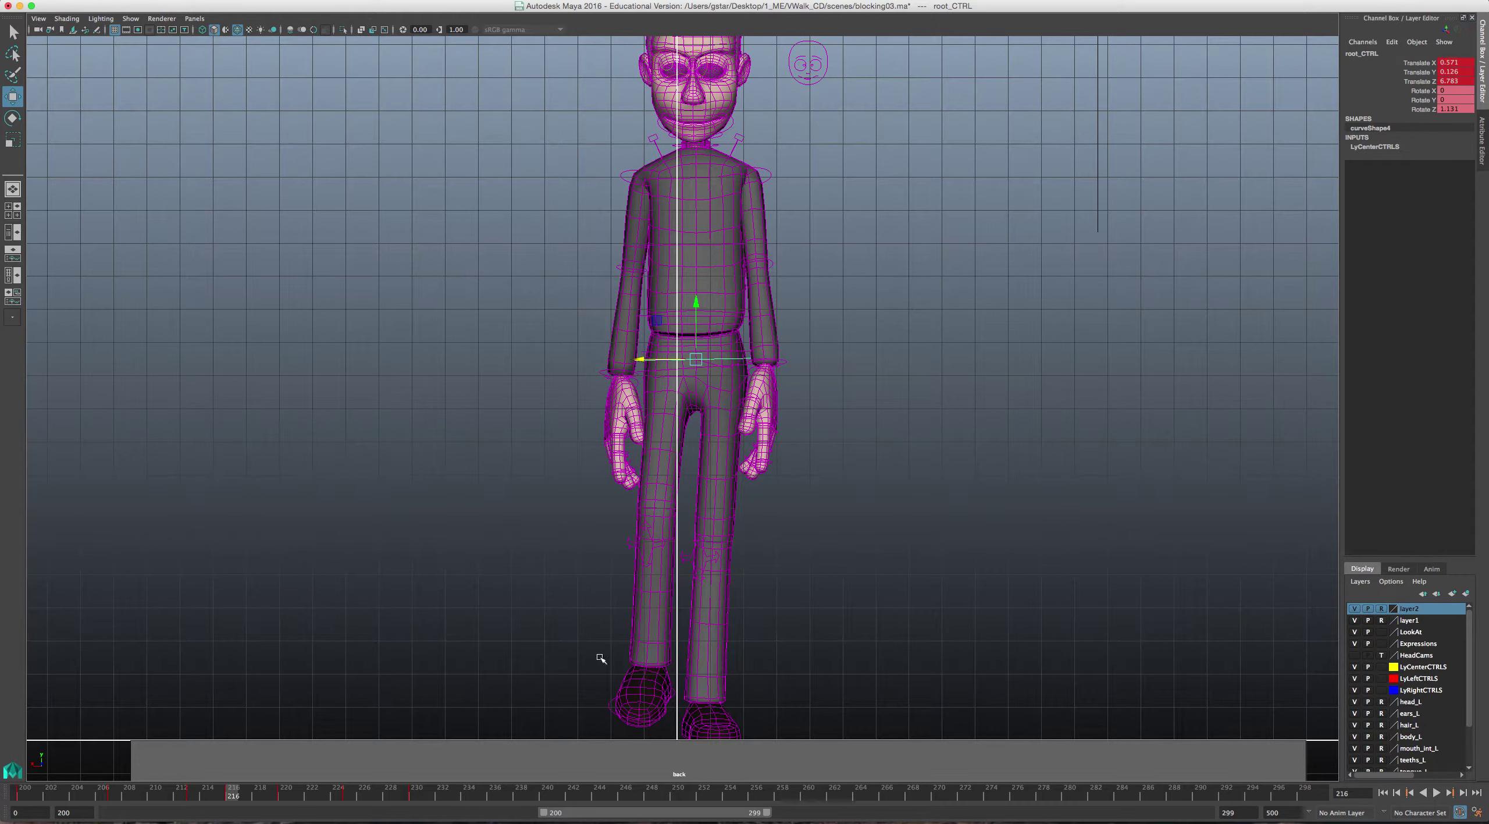
- Reposition both knee pole vector controls and key all of the character's controls at frame 216
left_click(695, 560)
left_click_drag(705, 559, 657, 533)
left_click(647, 546)
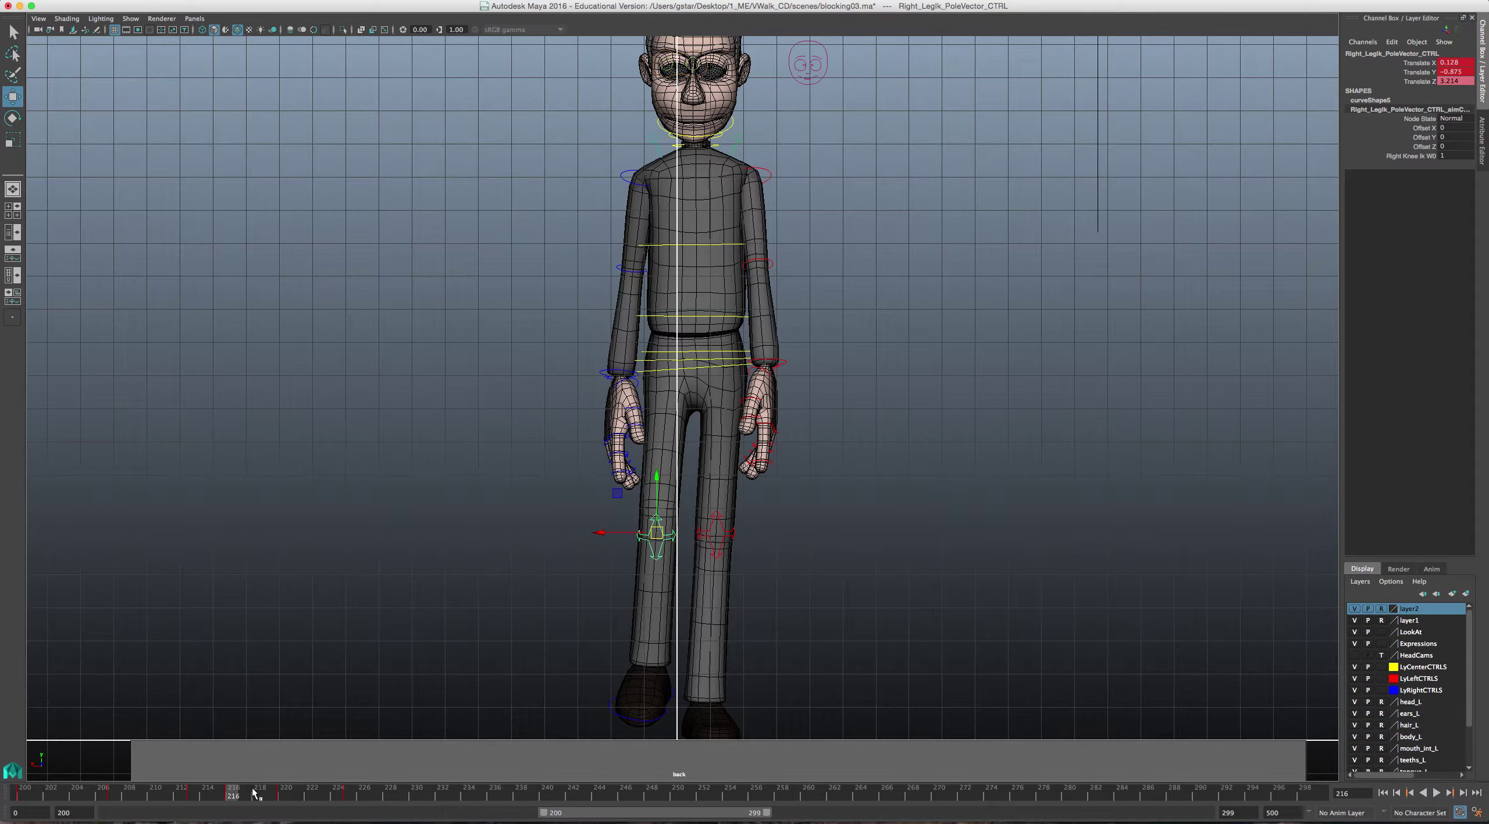
scroll(600, 314, "down", 2)
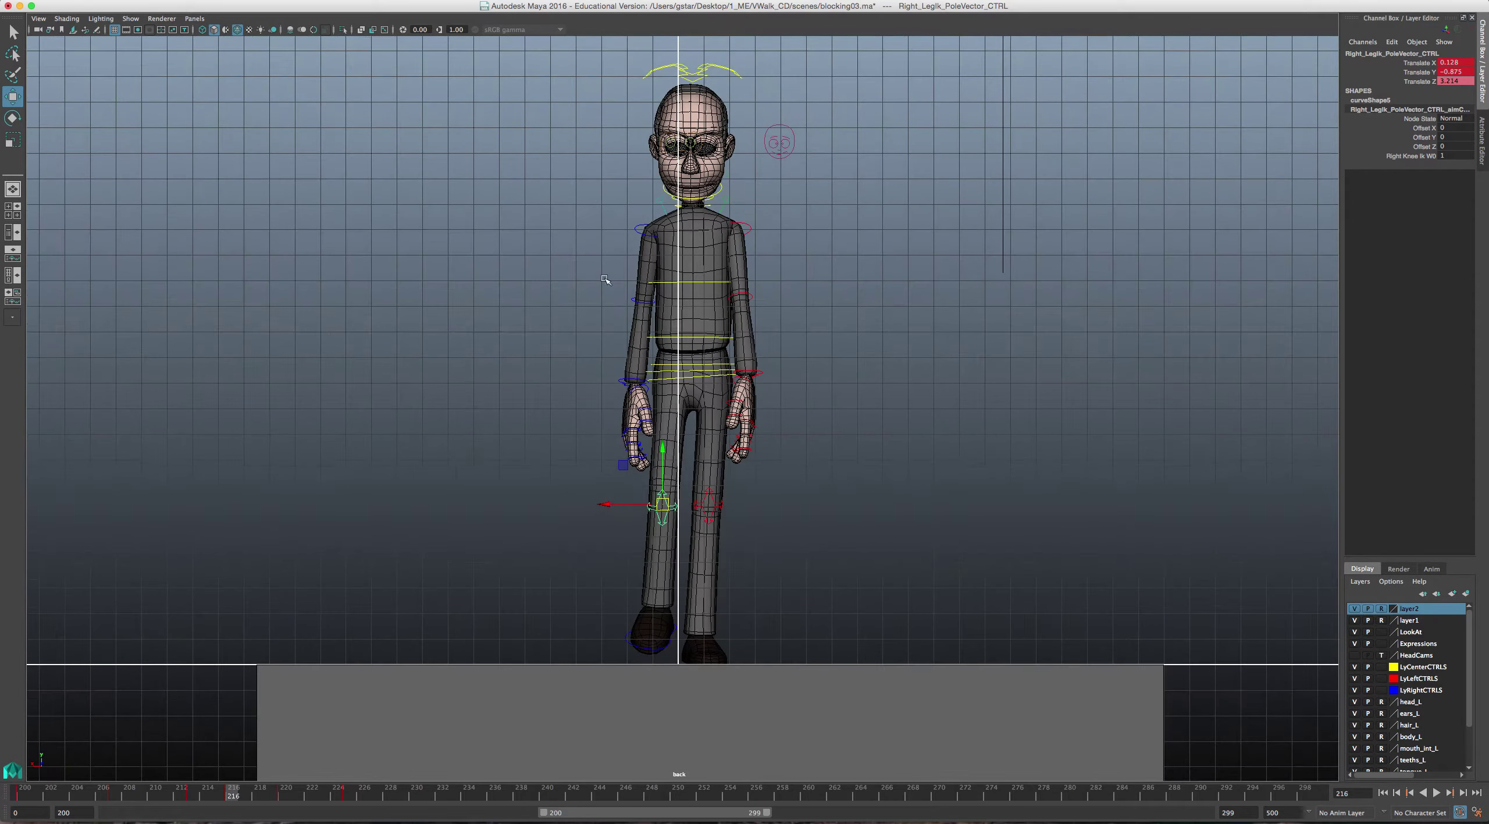
left_click_drag(582, 38, 825, 687)
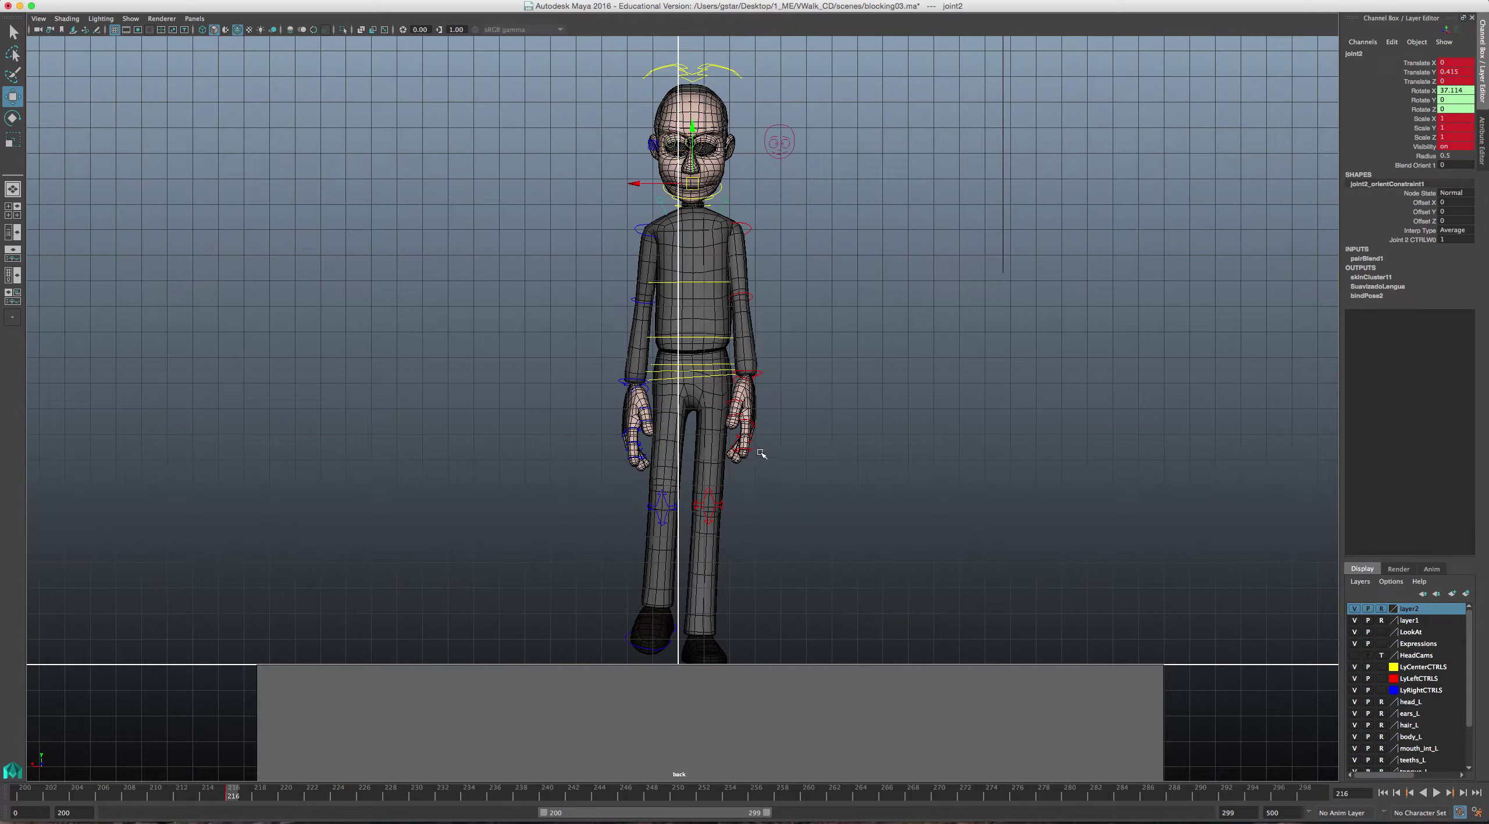
- Shift the root control sideways at frame 213 to about 0.5 in Translate X
left_click(706, 370)
key("comma")
key("comma")
key("comma")
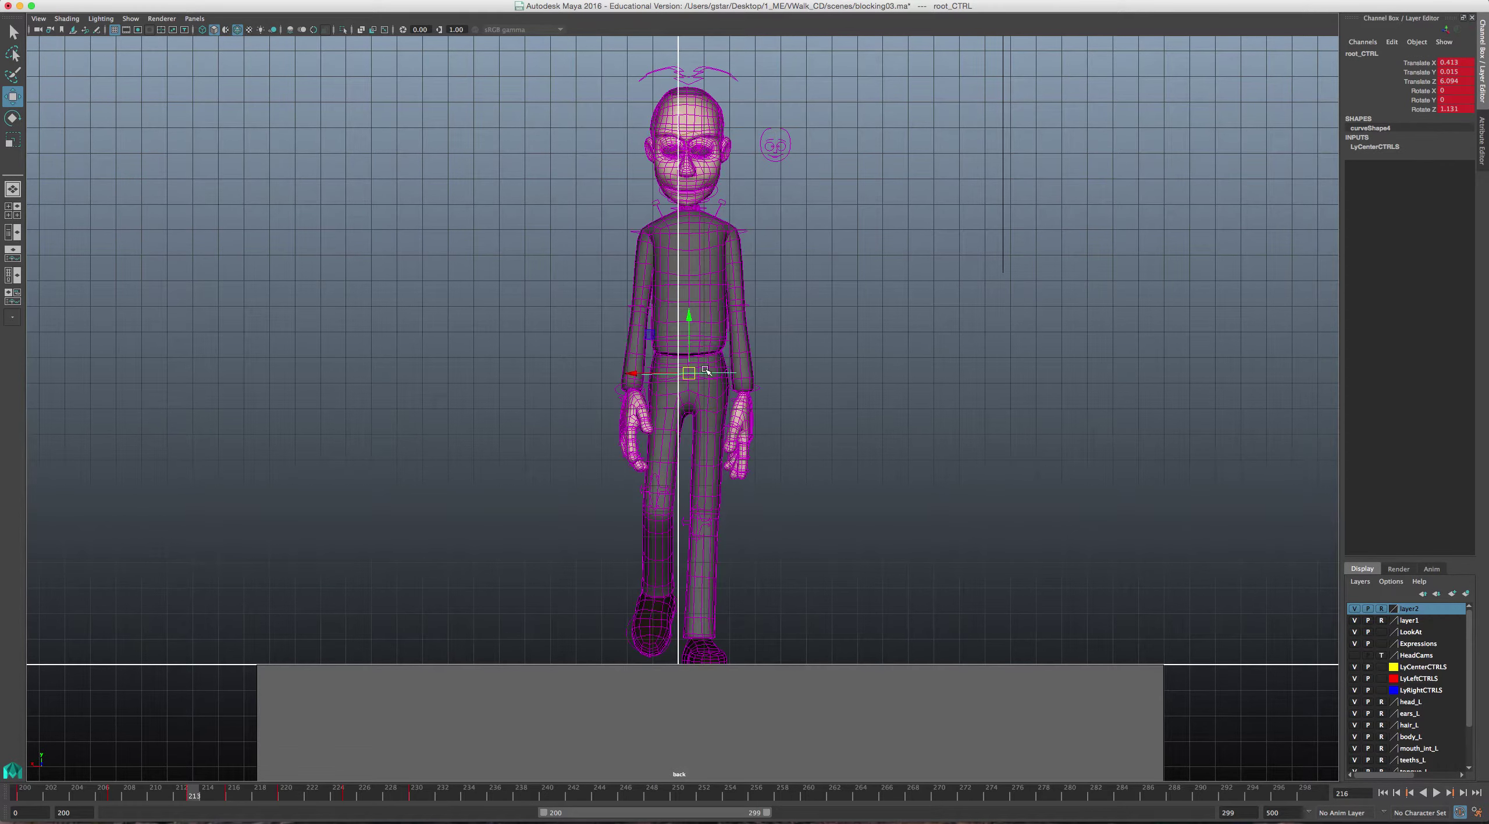
key("period")
key("period")
left_click(633, 374)
left_click_drag(634, 374, 637, 375)
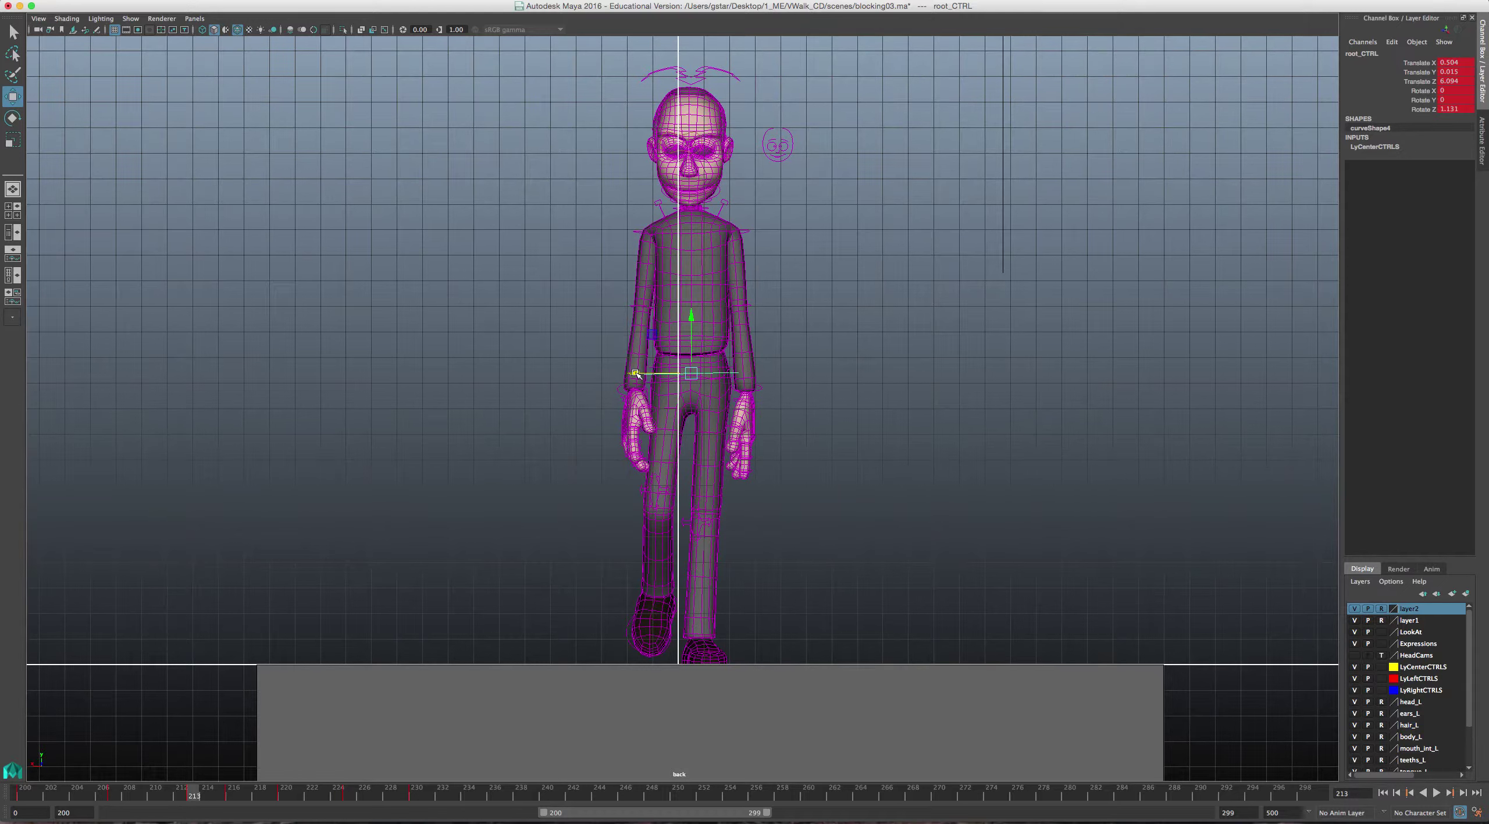
- Step through the key poses to frame 225 and back to 216 to check the root's side-to-side shift
key("period")
key("period")
key("period")
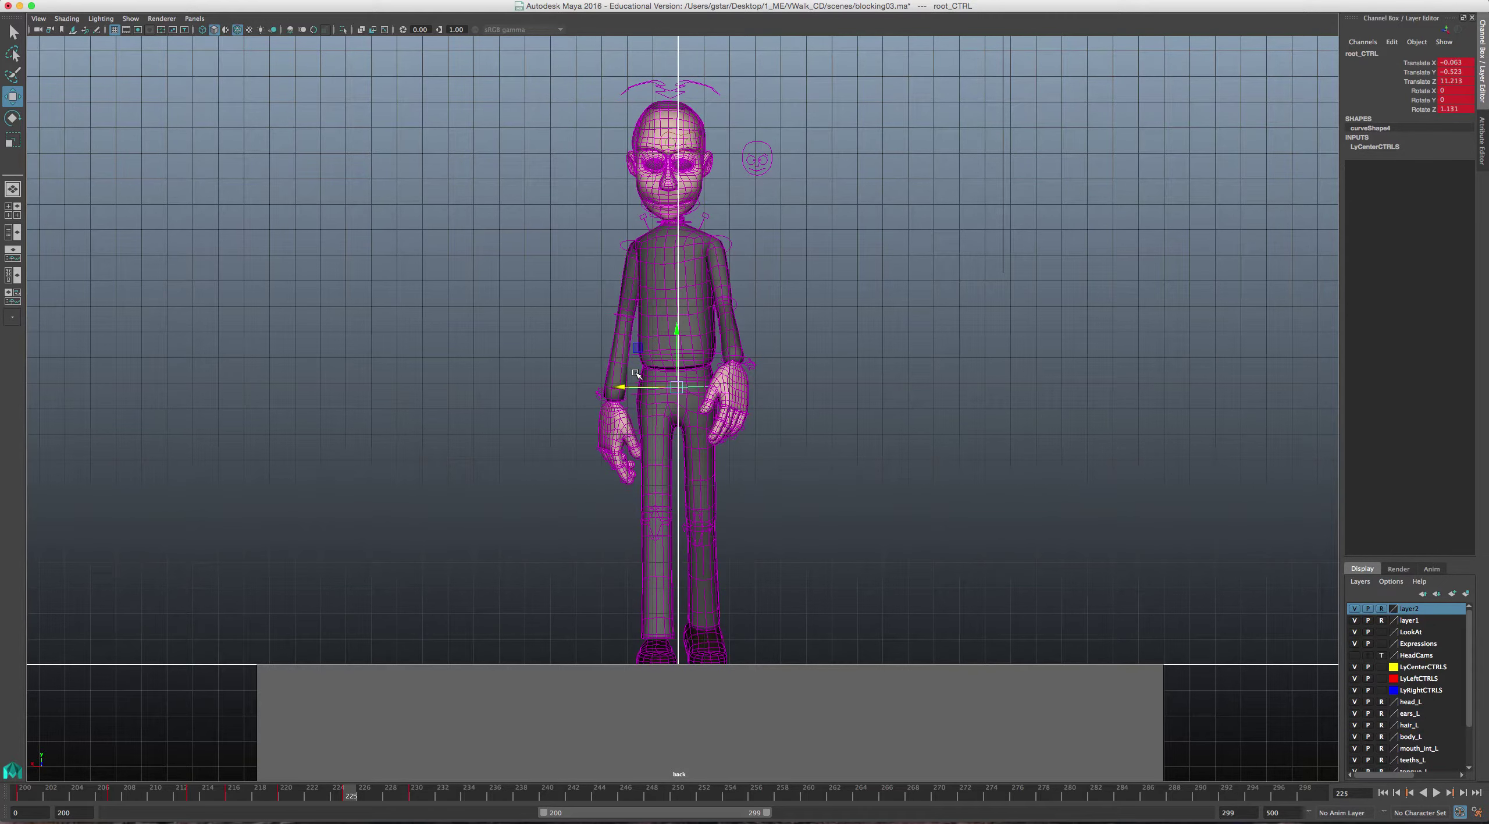
key("comma")
key("comma")
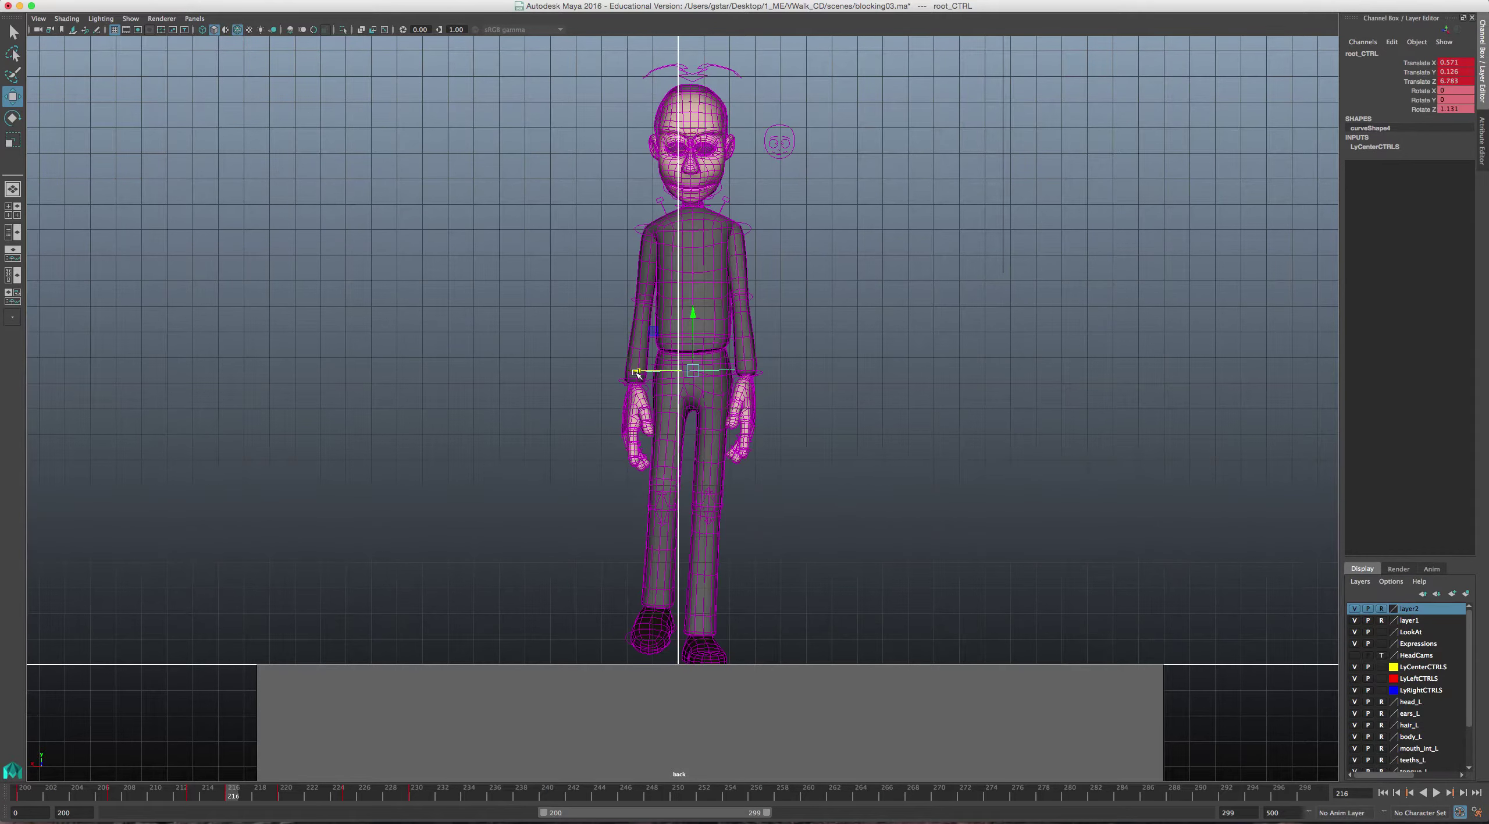
- Go through the key poses to frame 230 and shift the root control sideways there to Translate X -0.131
key("period")
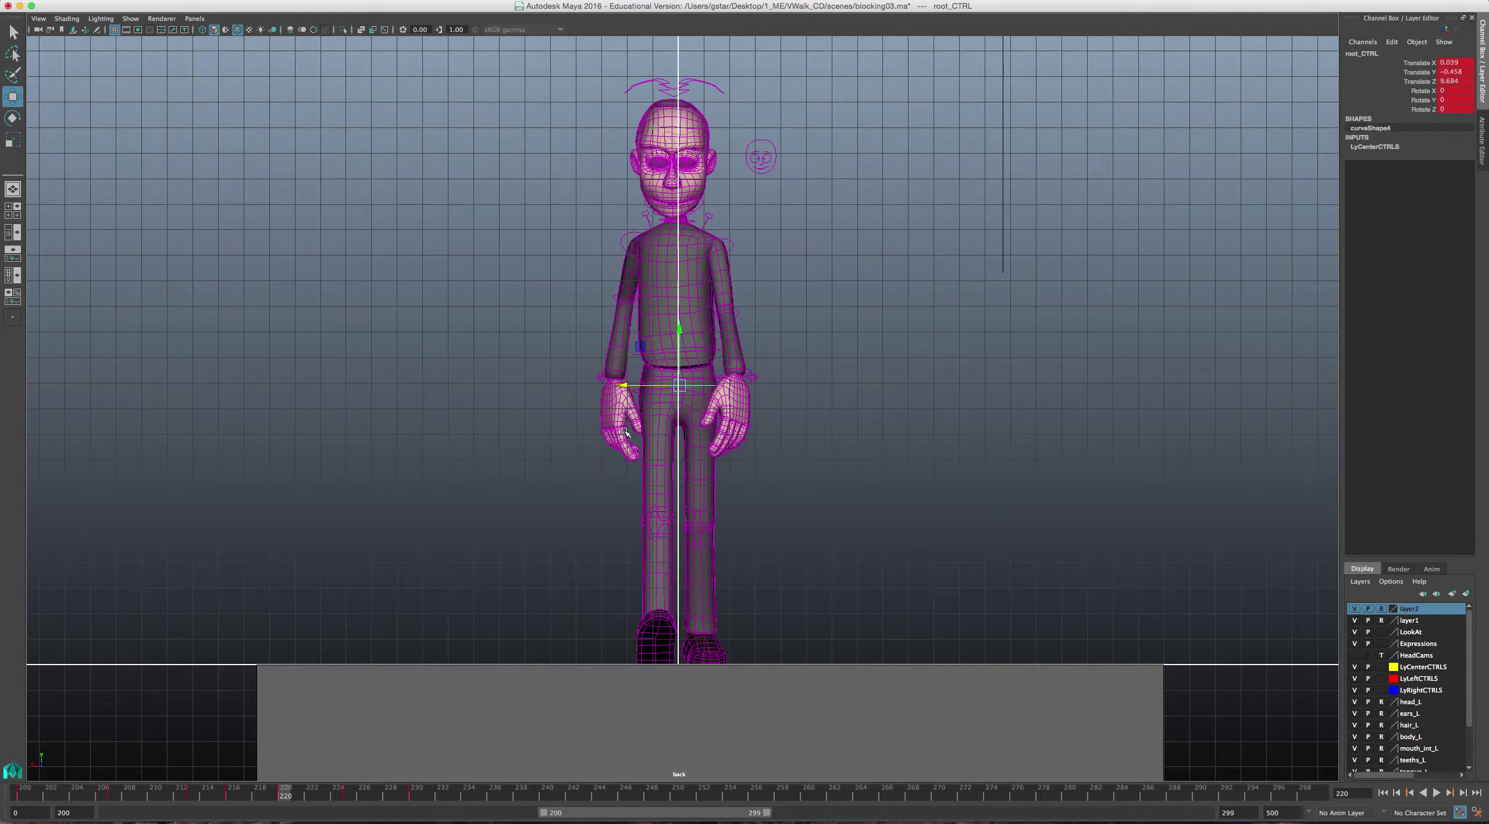
left_click_drag(626, 384, 628, 385)
key(".")
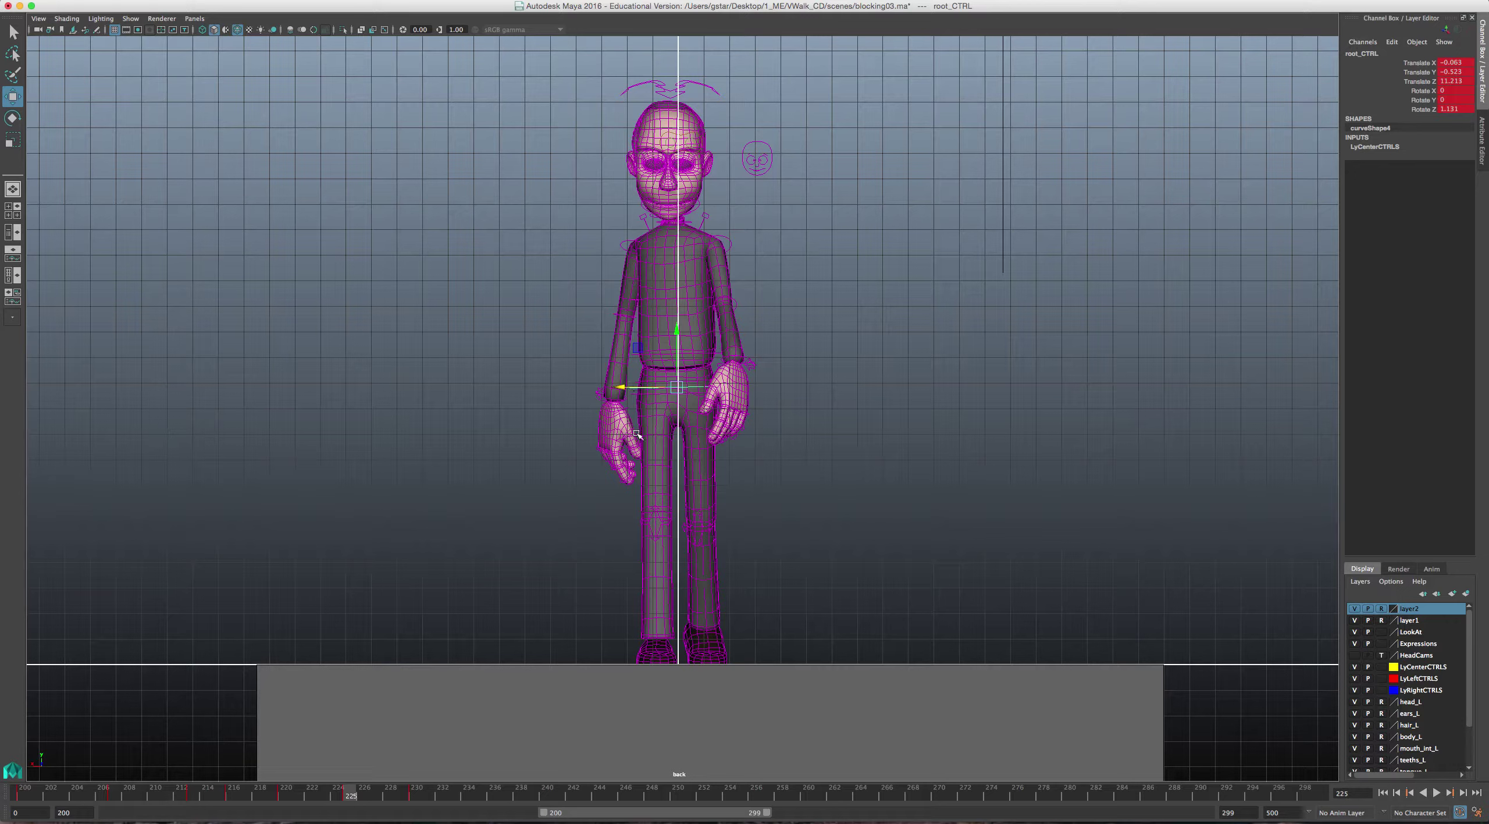
key(".")
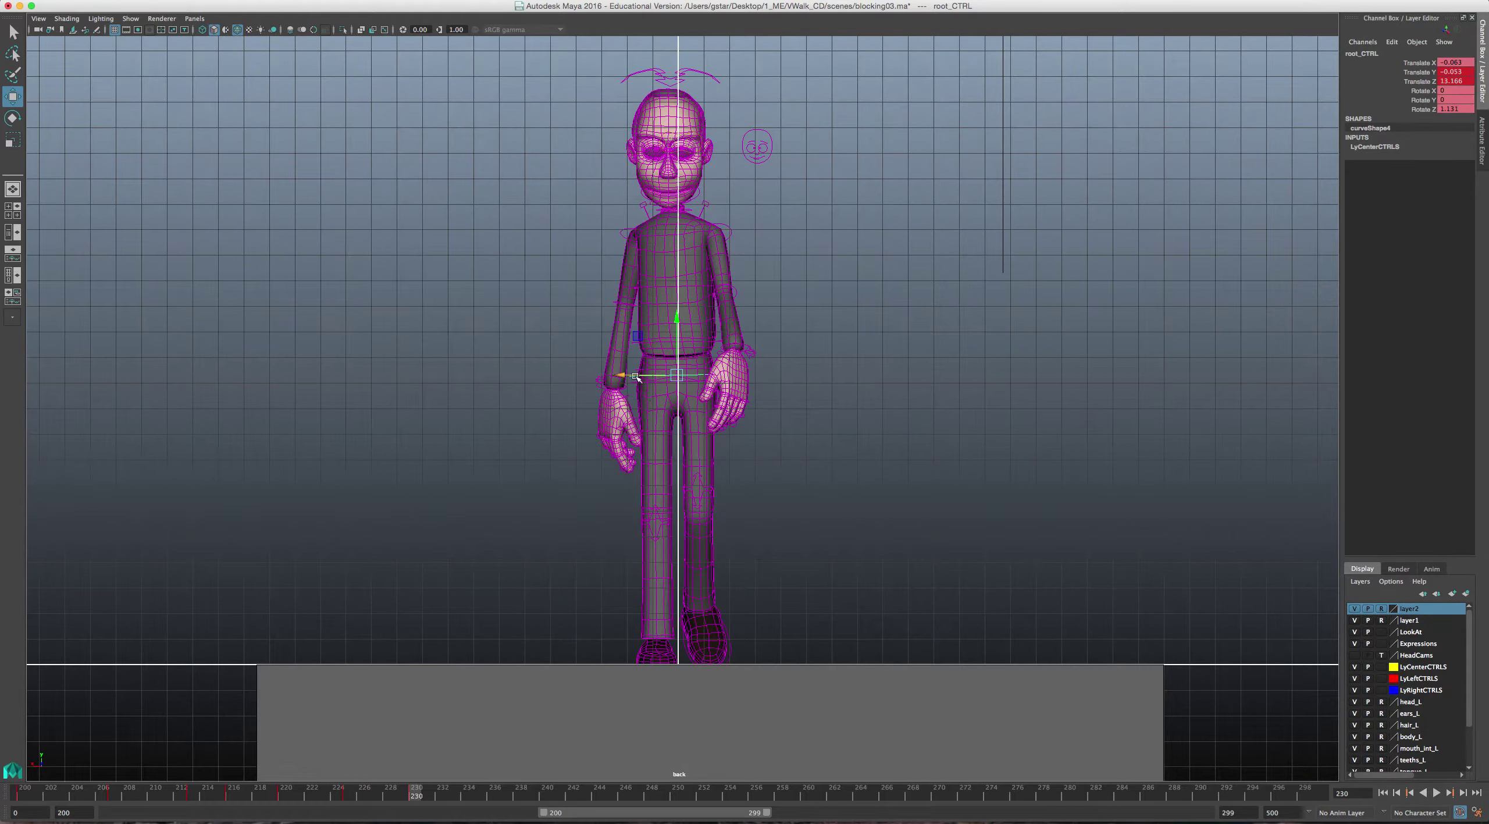
left_click_drag(621, 375, 619, 376)
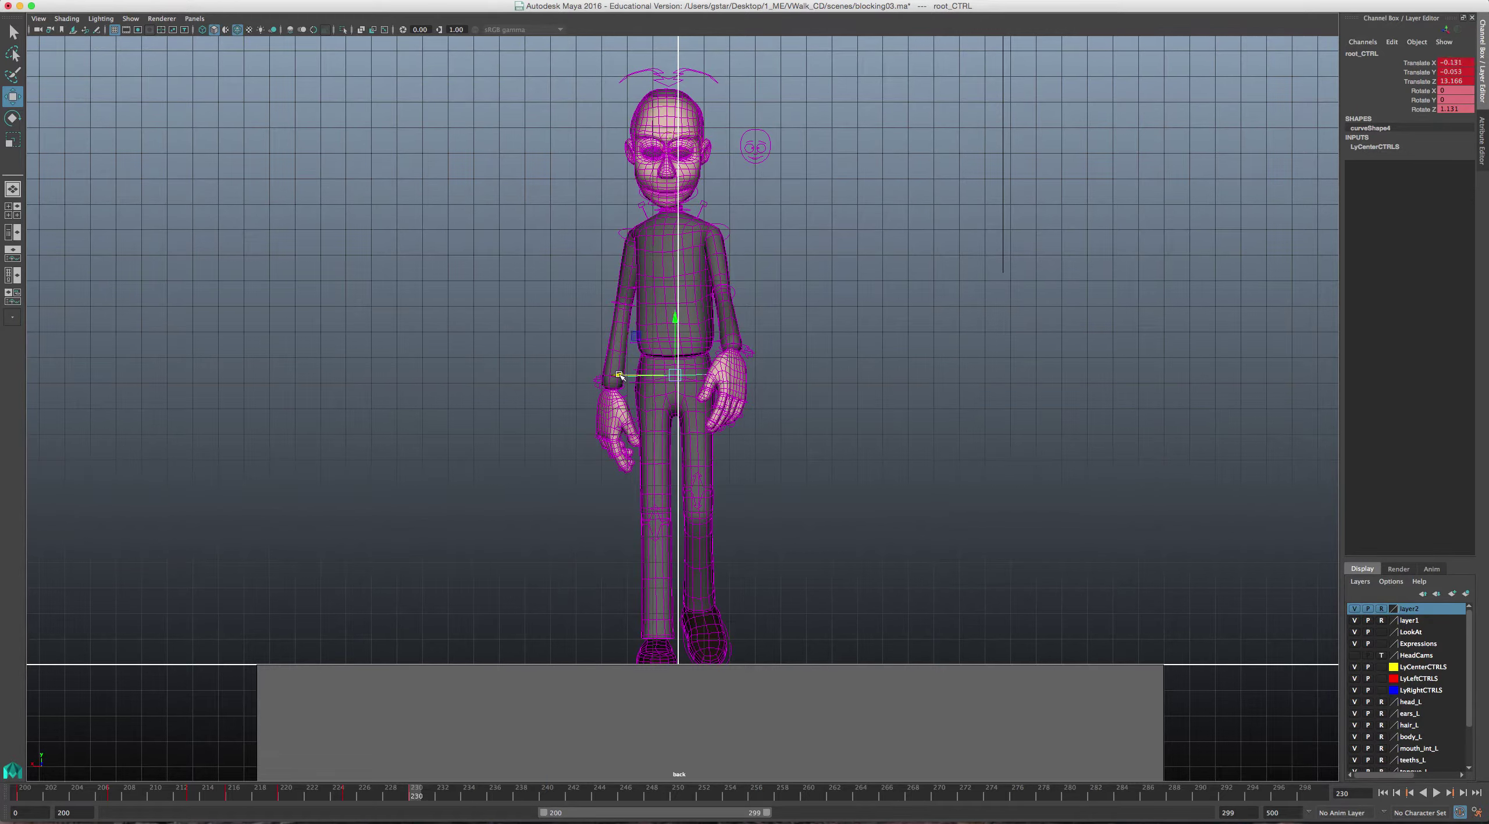
- Lower the left knee pole vector control slightly at frame 230, to about -1.05 in Translate Y
left_click(661, 522)
left_click(695, 495)
left_click_drag(695, 497, 696, 506)
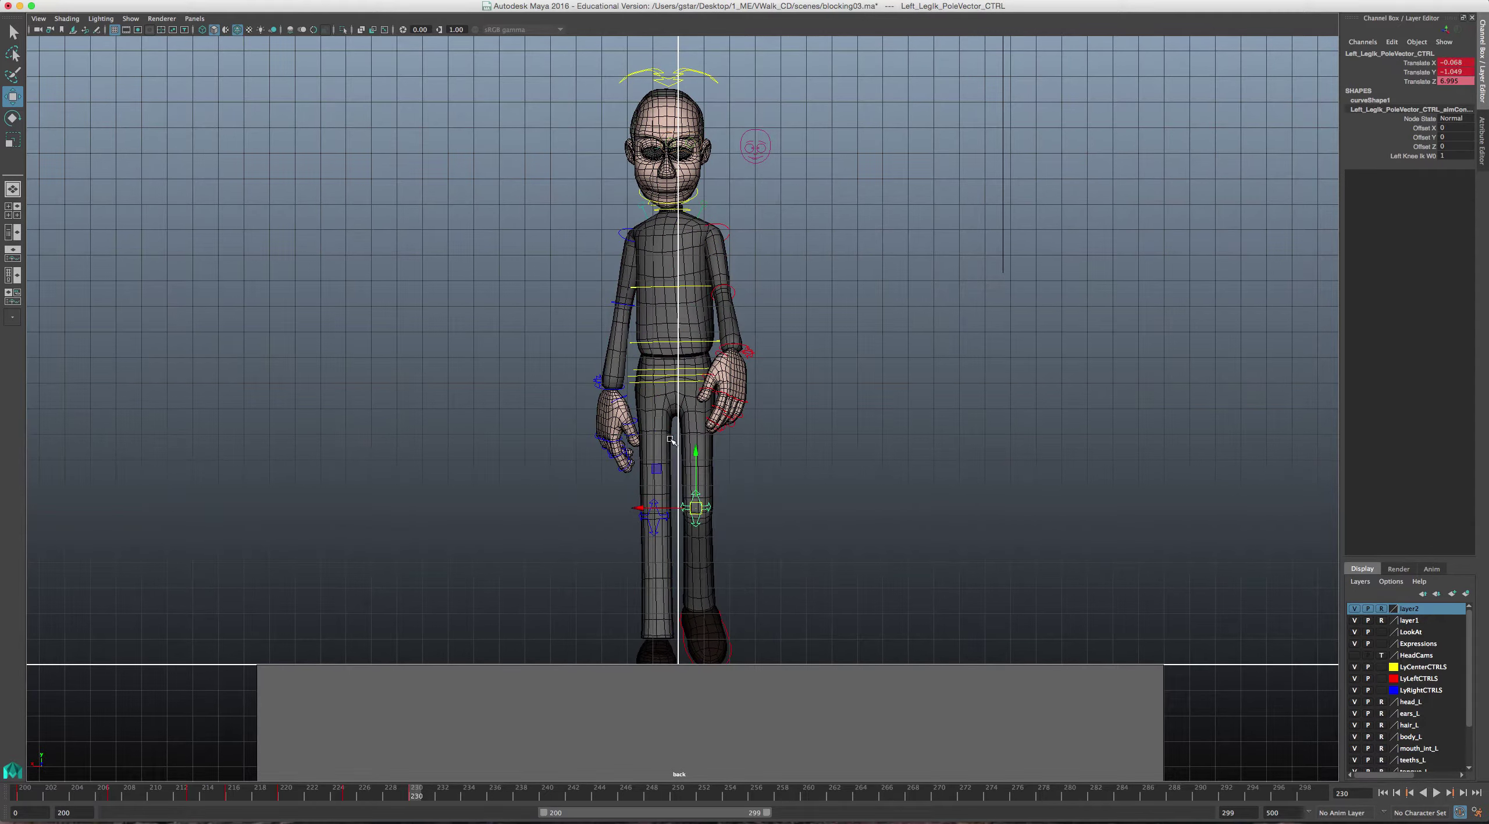
- Break the keyed connection on joint2's Visibility and turn its visibility off
left_click_drag(525, 73, 817, 666)
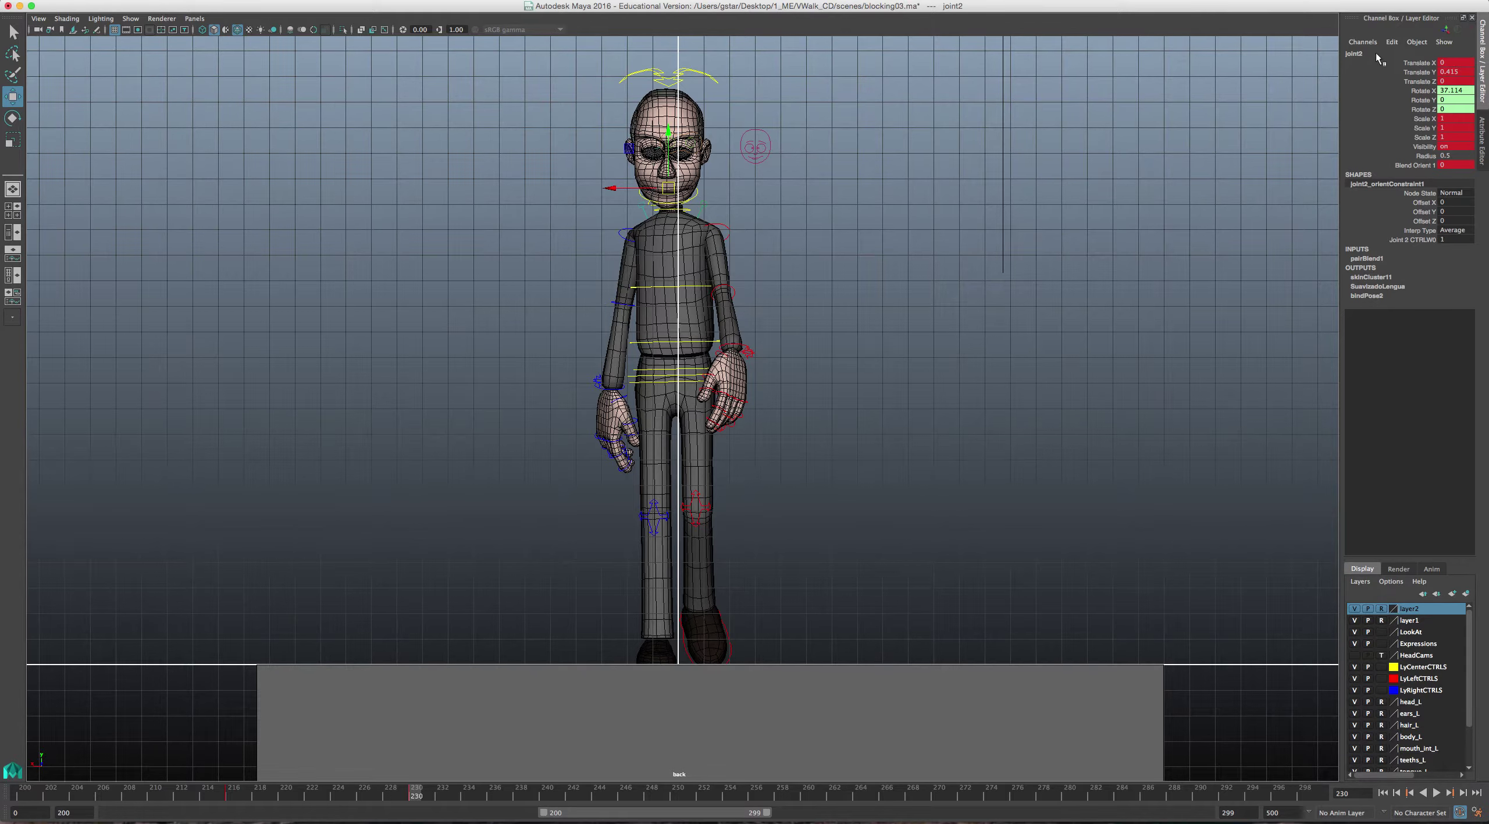
left_click(1407, 148)
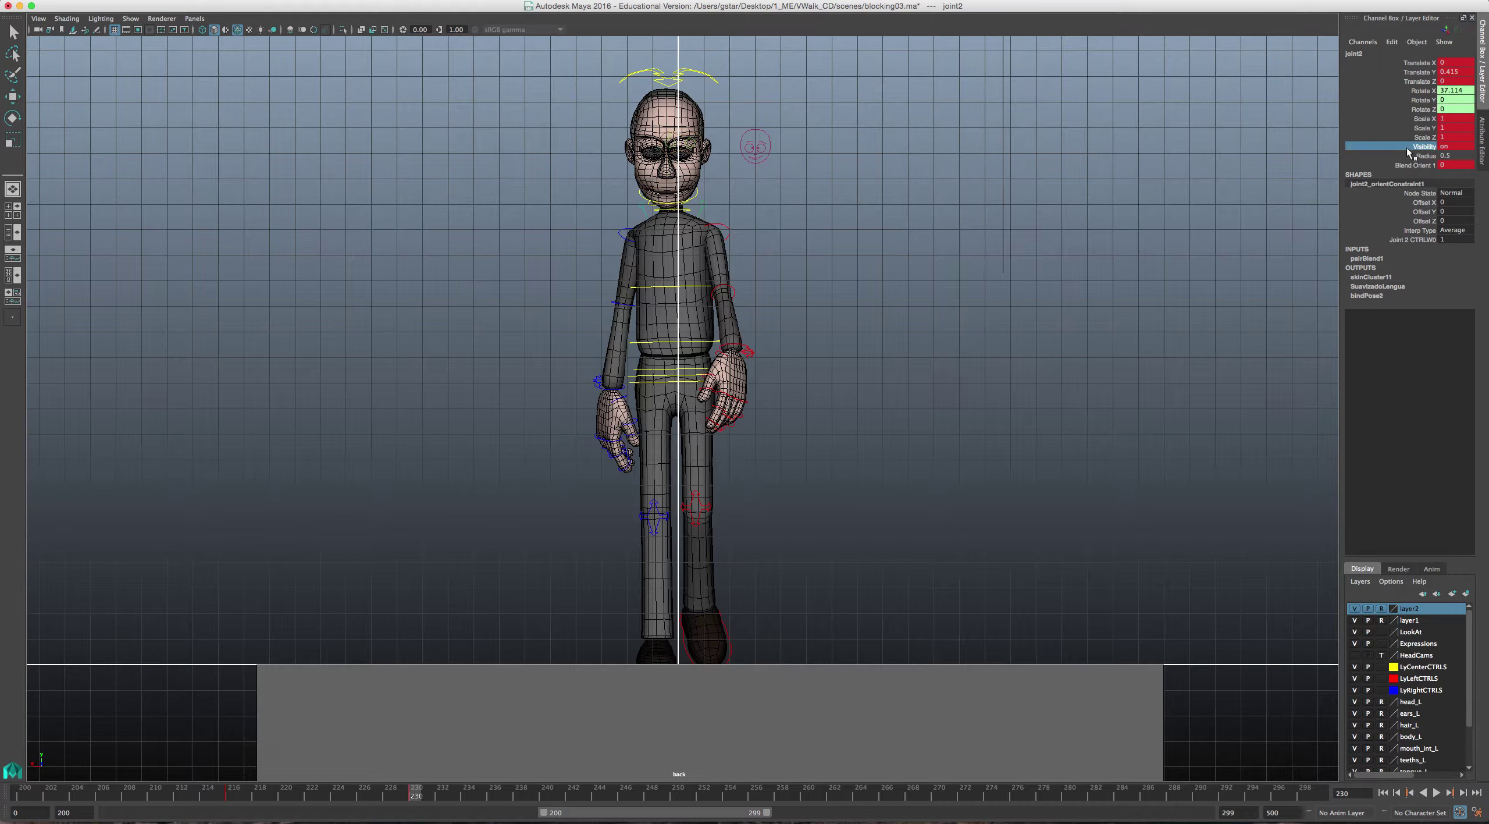
right_click(1407, 149)
left_click(1388, 367)
left_click(1453, 146)
type("0")
key("Return")
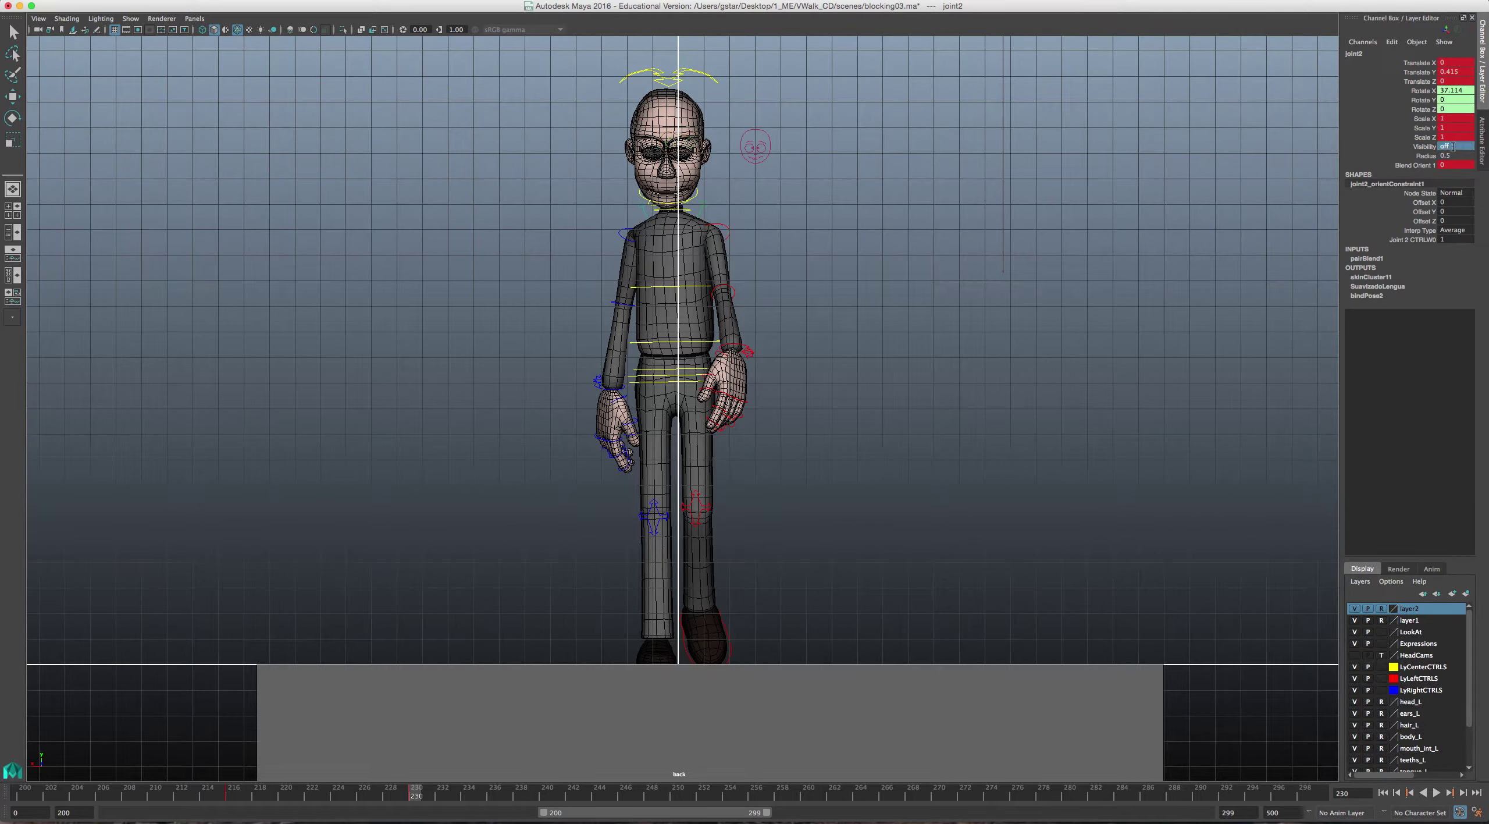
- Select all of the character's controls and key them at frame 230
left_click(866, 171)
left_click_drag(555, 62, 857, 751)
key("w")
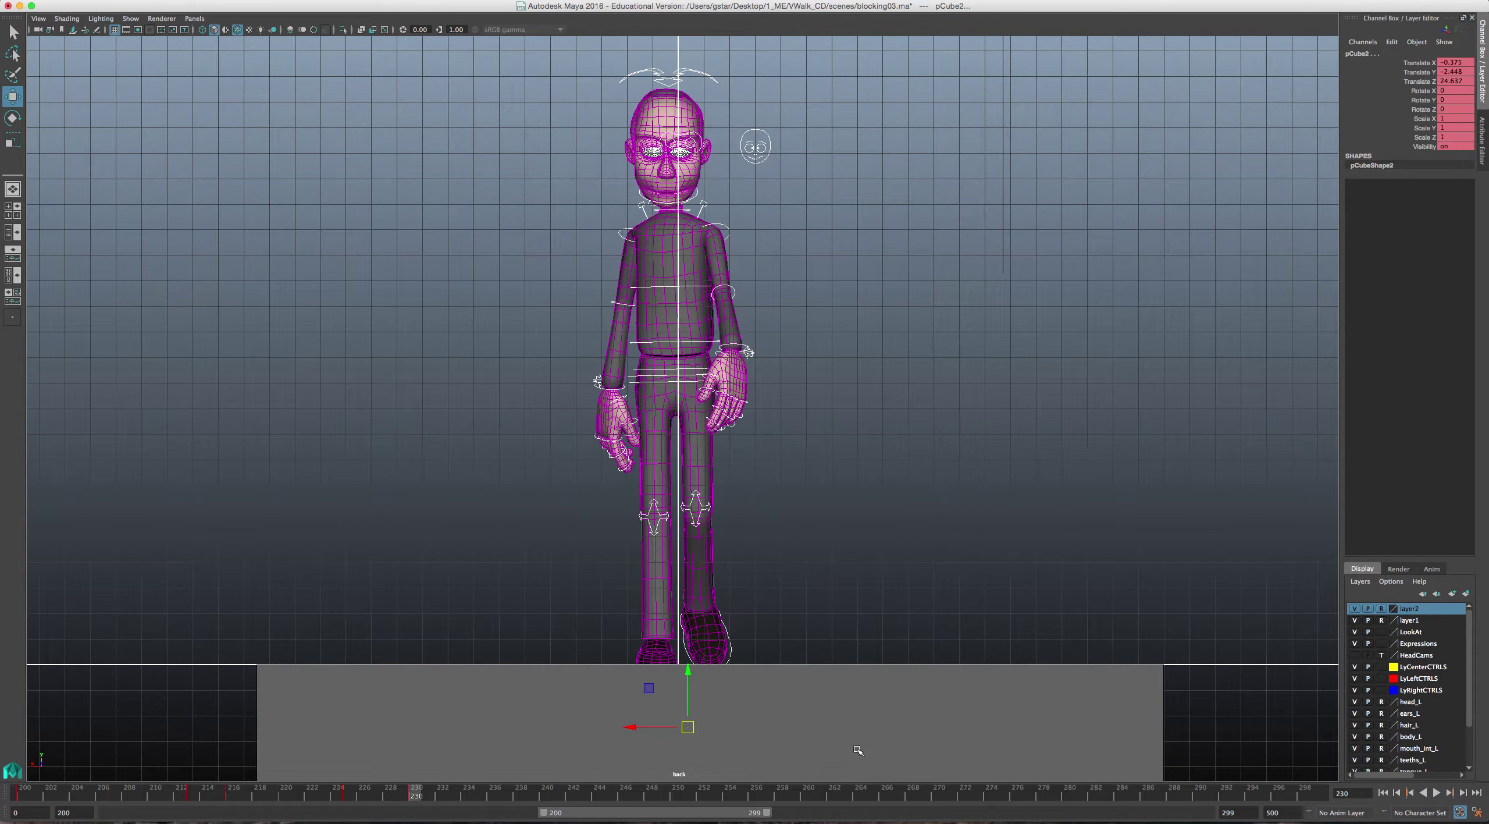
key("s")
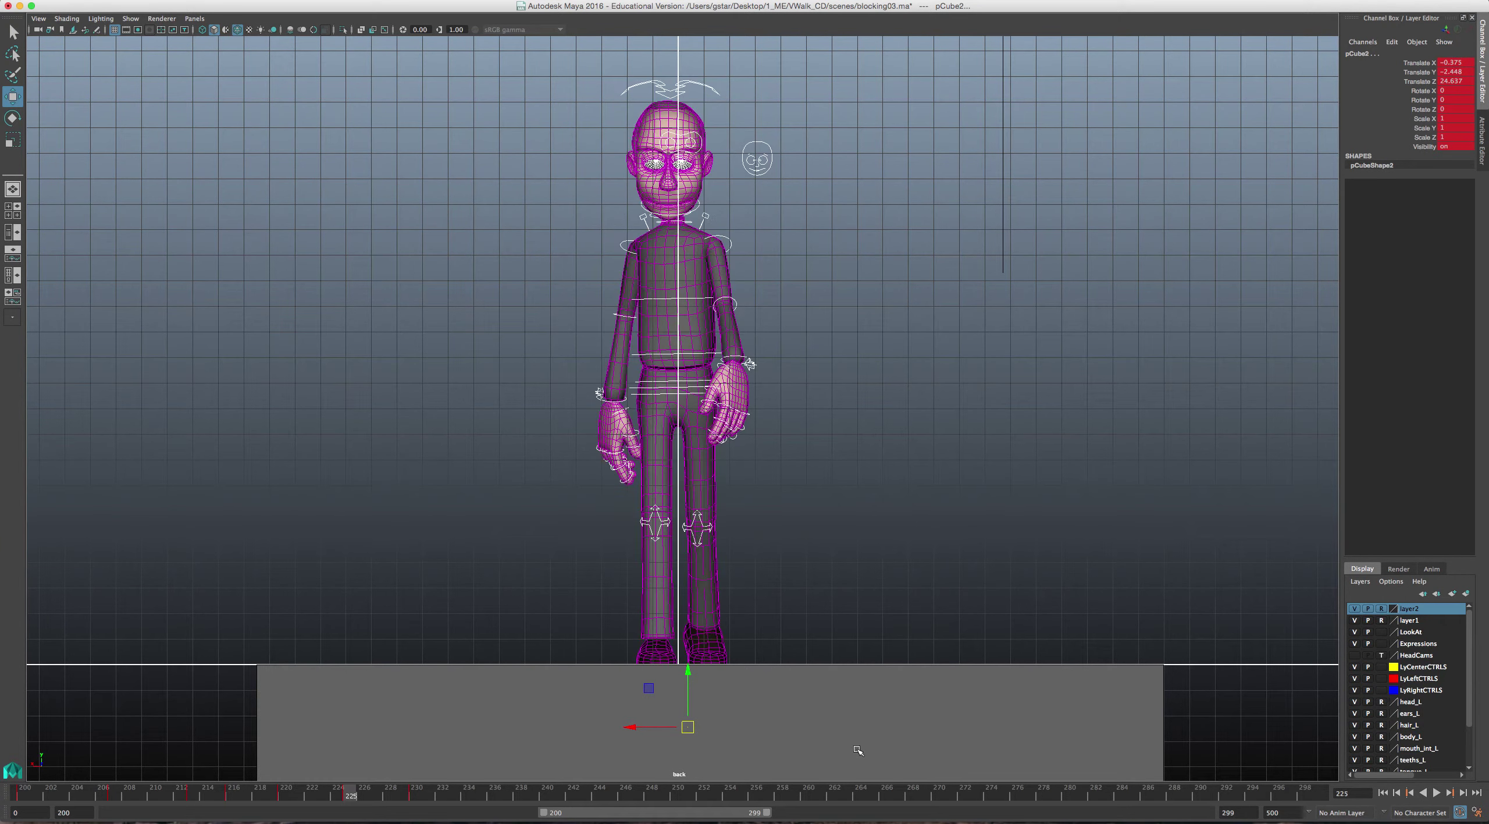
- In the side view, move the trailing left foot control forward and slightly up at frame 230
key("space")
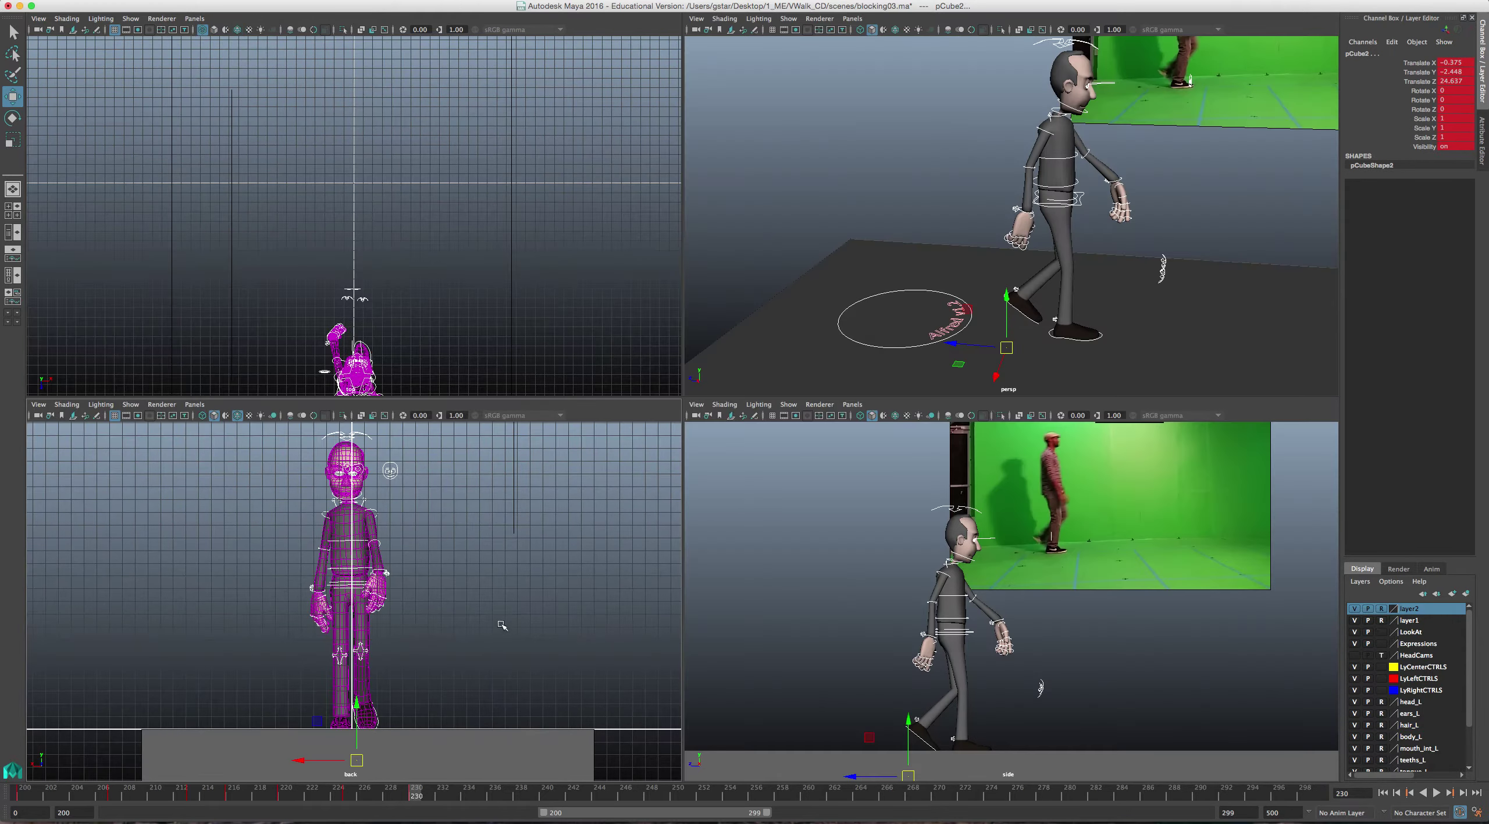
key("space")
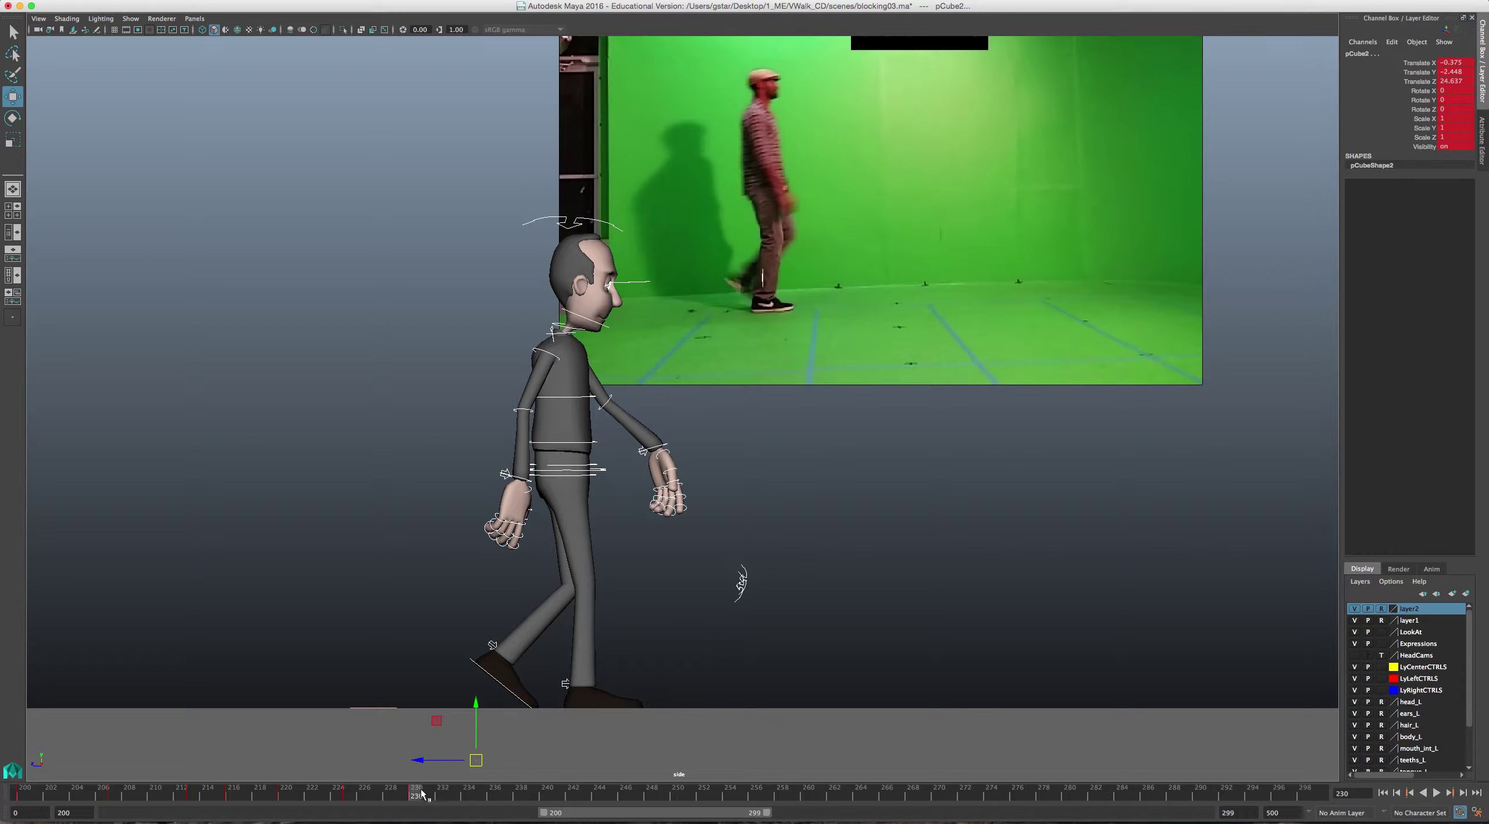
left_click(476, 662)
left_click_drag(501, 654, 528, 649)
- Move the root control forward over the supporting right foot, to Translate Y 0.03 and Translate Z 13.8
left_click(605, 471)
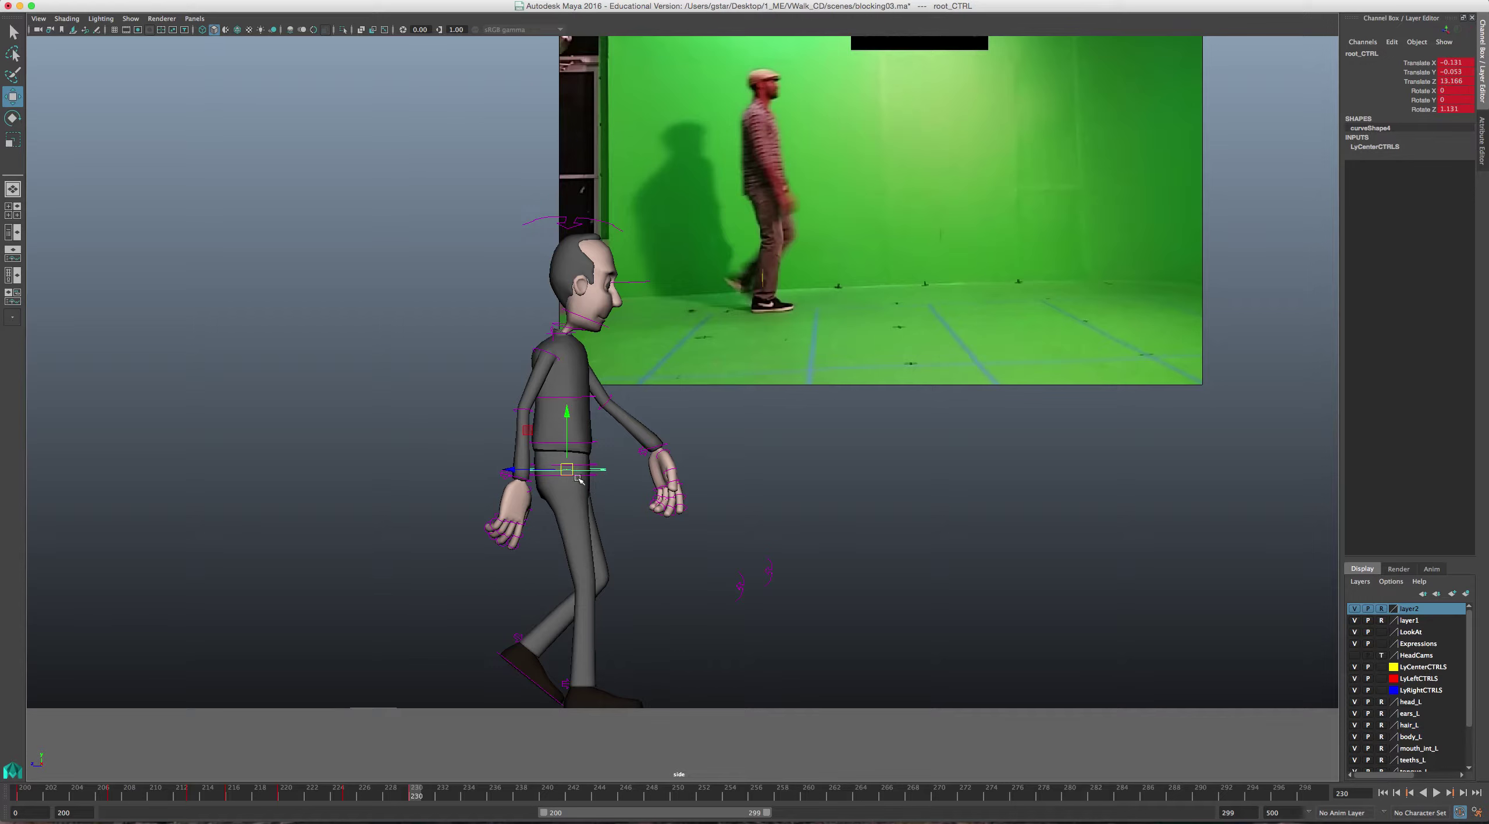
left_click_drag(569, 468, 580, 465)
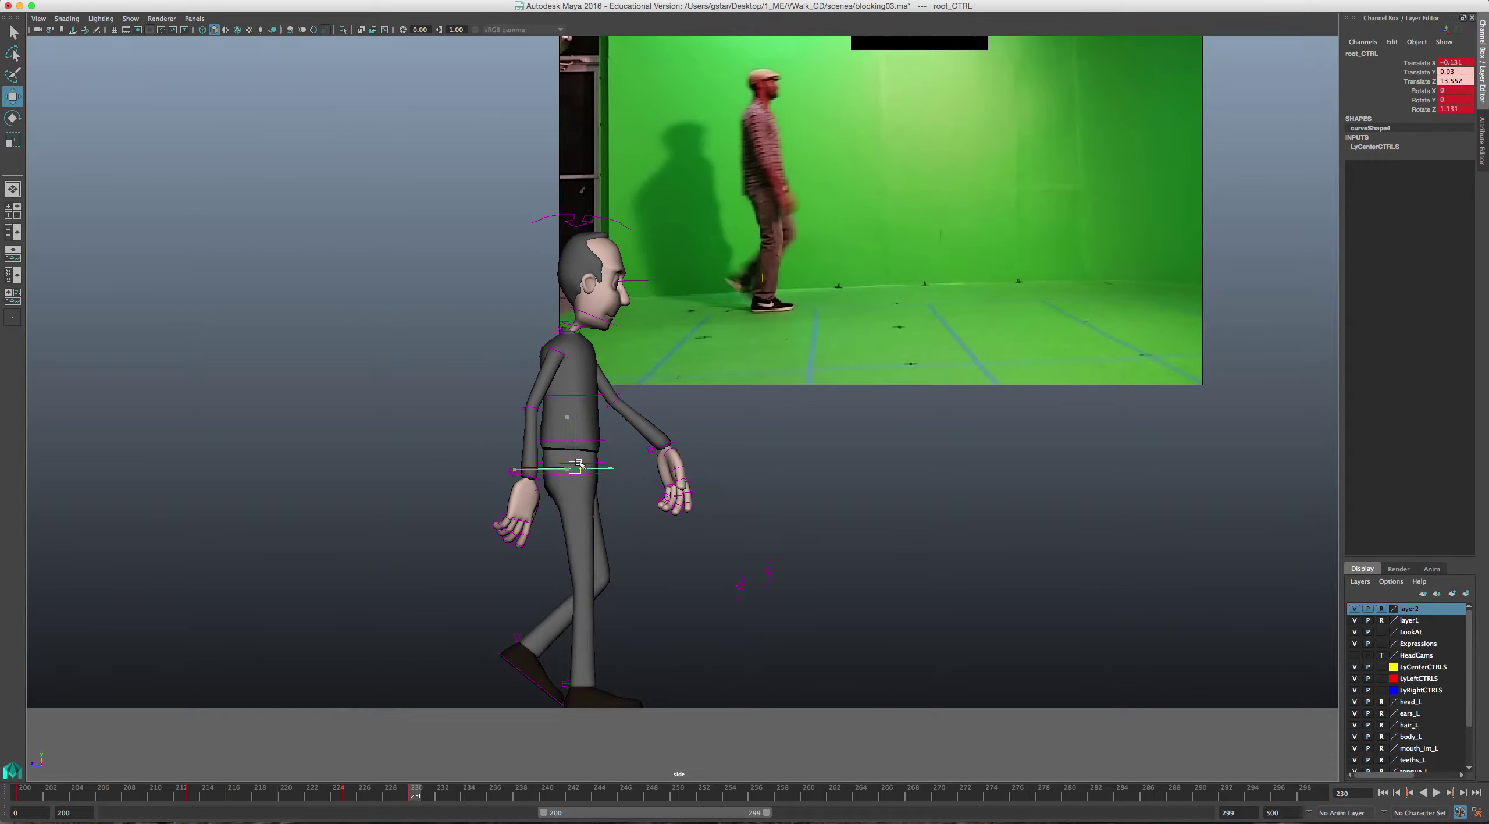
left_click_drag(574, 414, 574, 412)
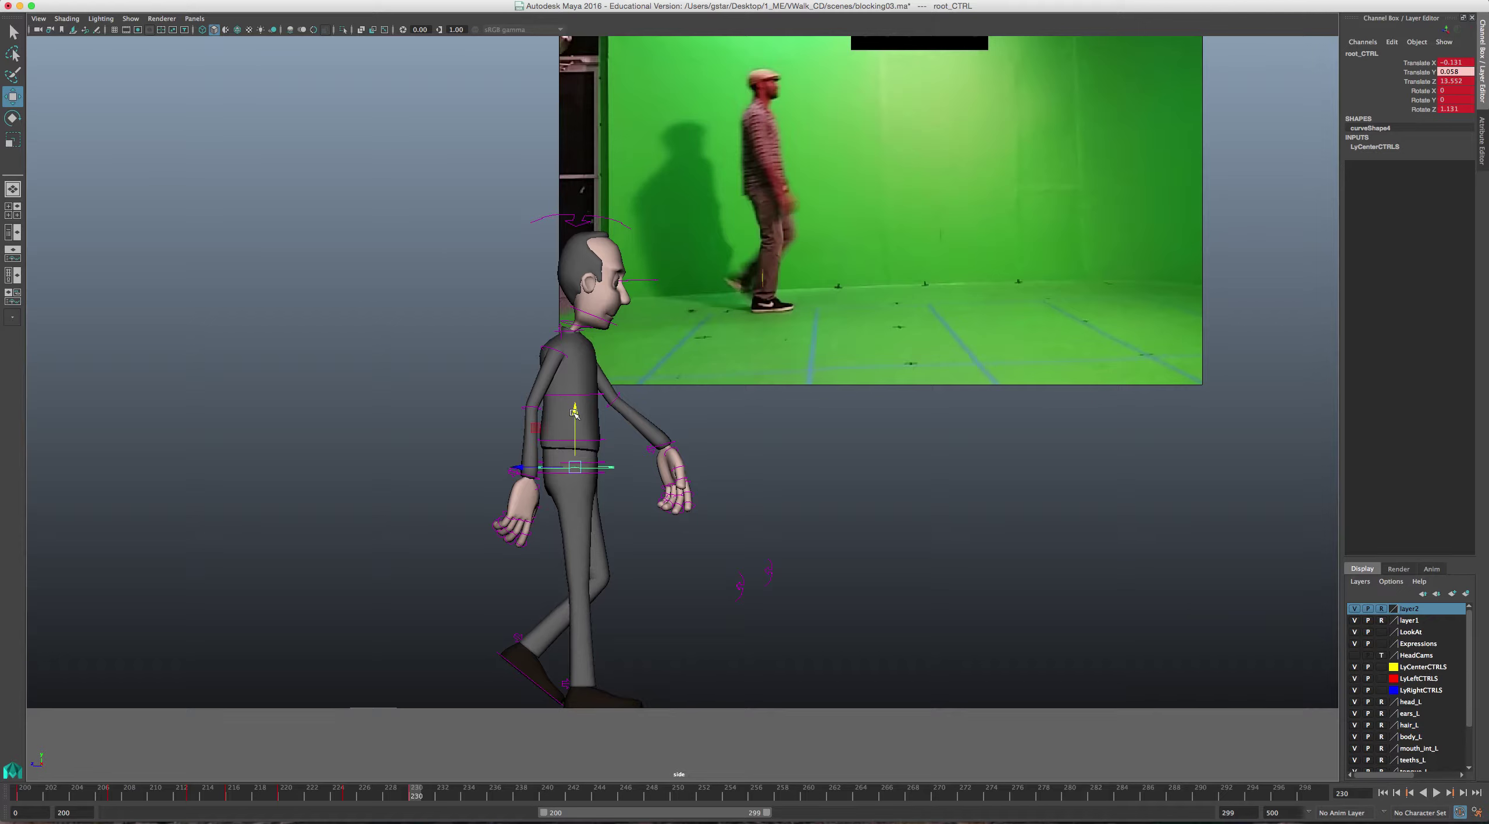
left_click(524, 467)
middle_click_drag(570, 423, 576, 423)
left_click_drag(579, 413, 580, 414)
- Rotate the left foot control to about 42 in Rotate X, and lift it forward to about 2.26 in Translate Y
left_click(513, 666)
key("e")
left_click_drag(578, 616, 579, 613)
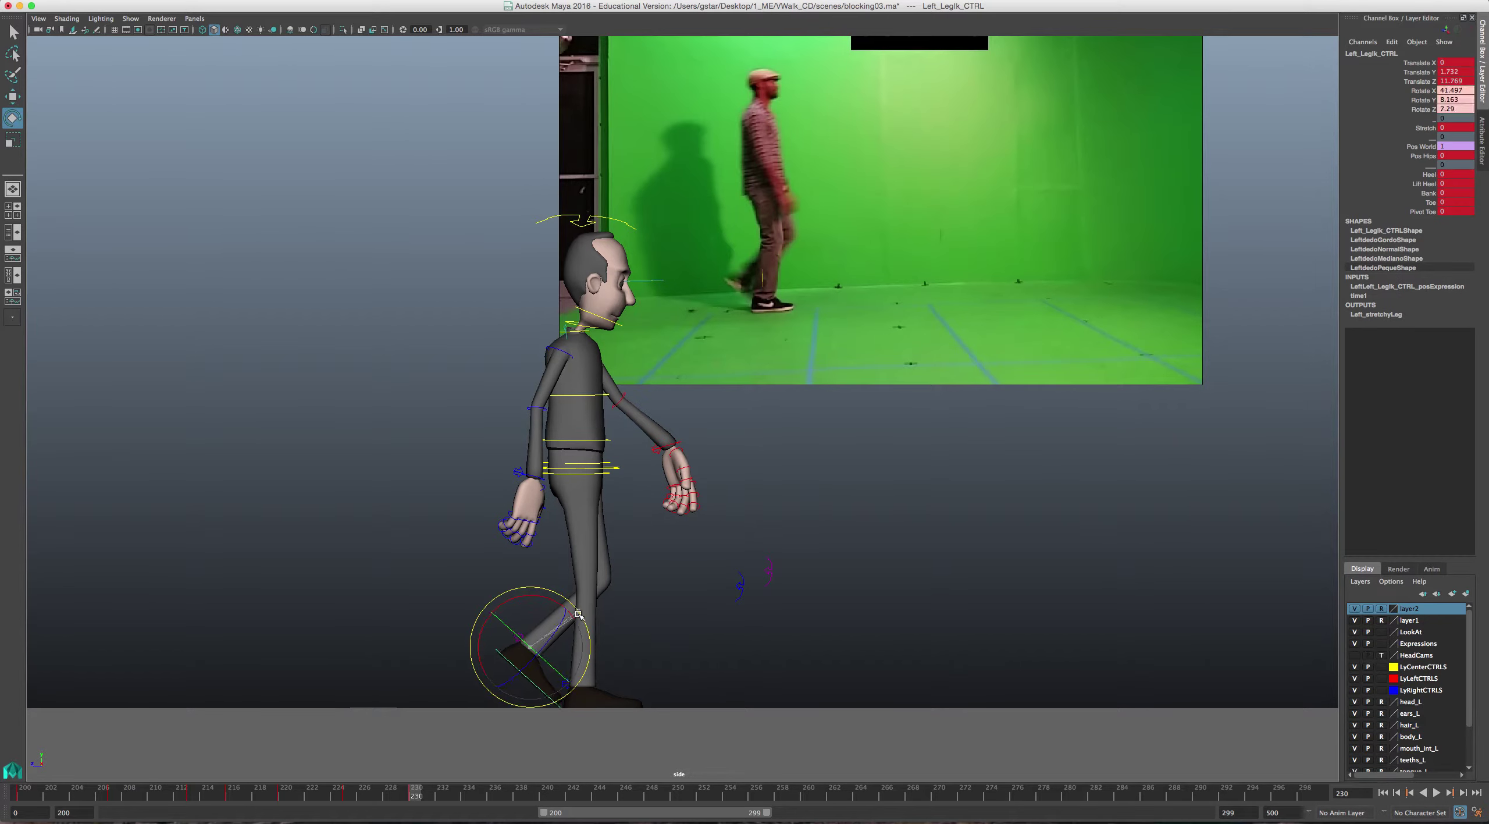
key("w")
left_click_drag(527, 654, 545, 638)
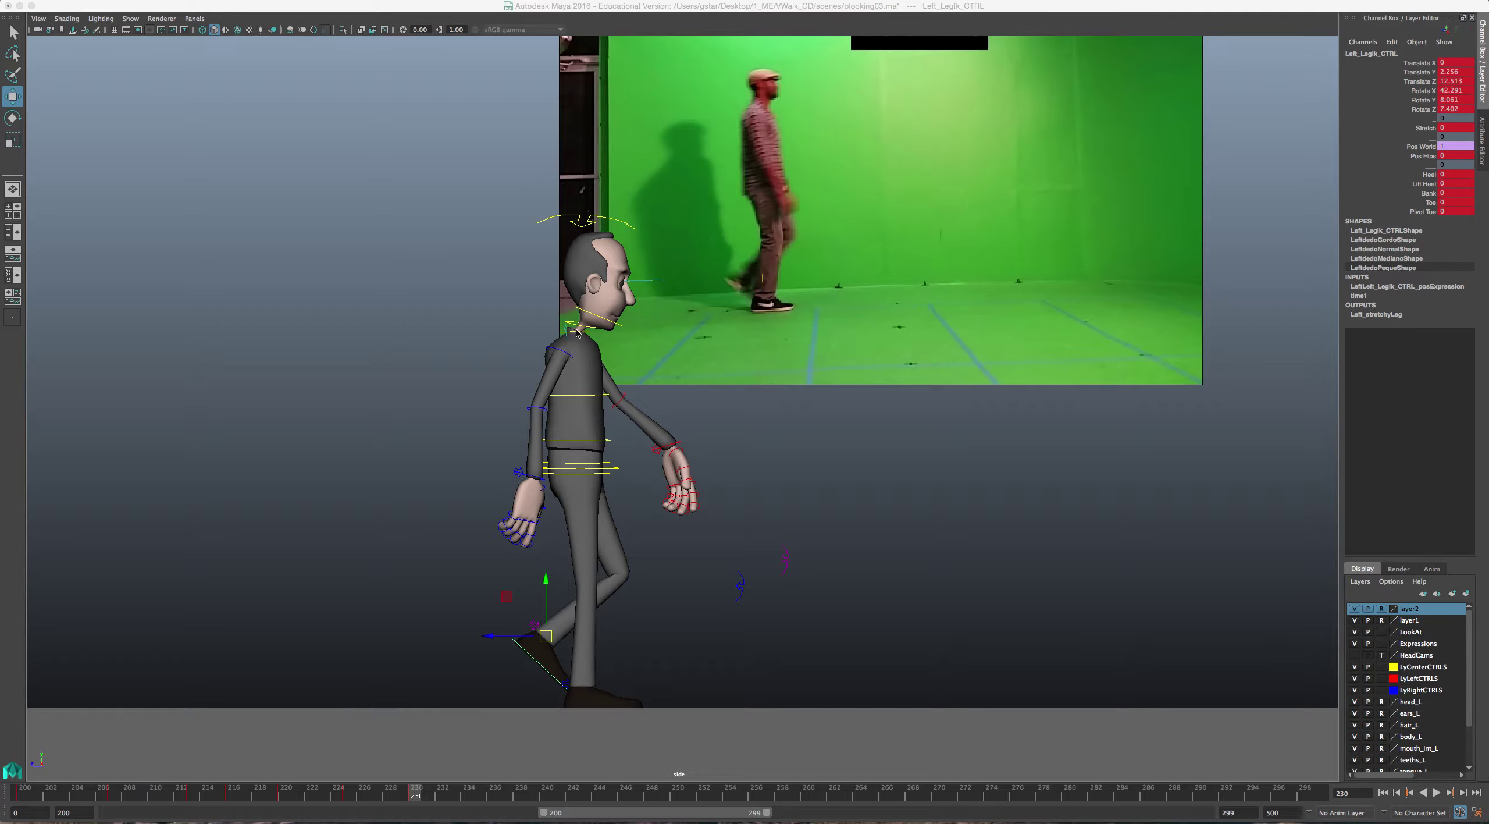
- Swing the right arm forward to hang beside the body and adjust the right elbow's bend
left_click(567, 354)
key("e")
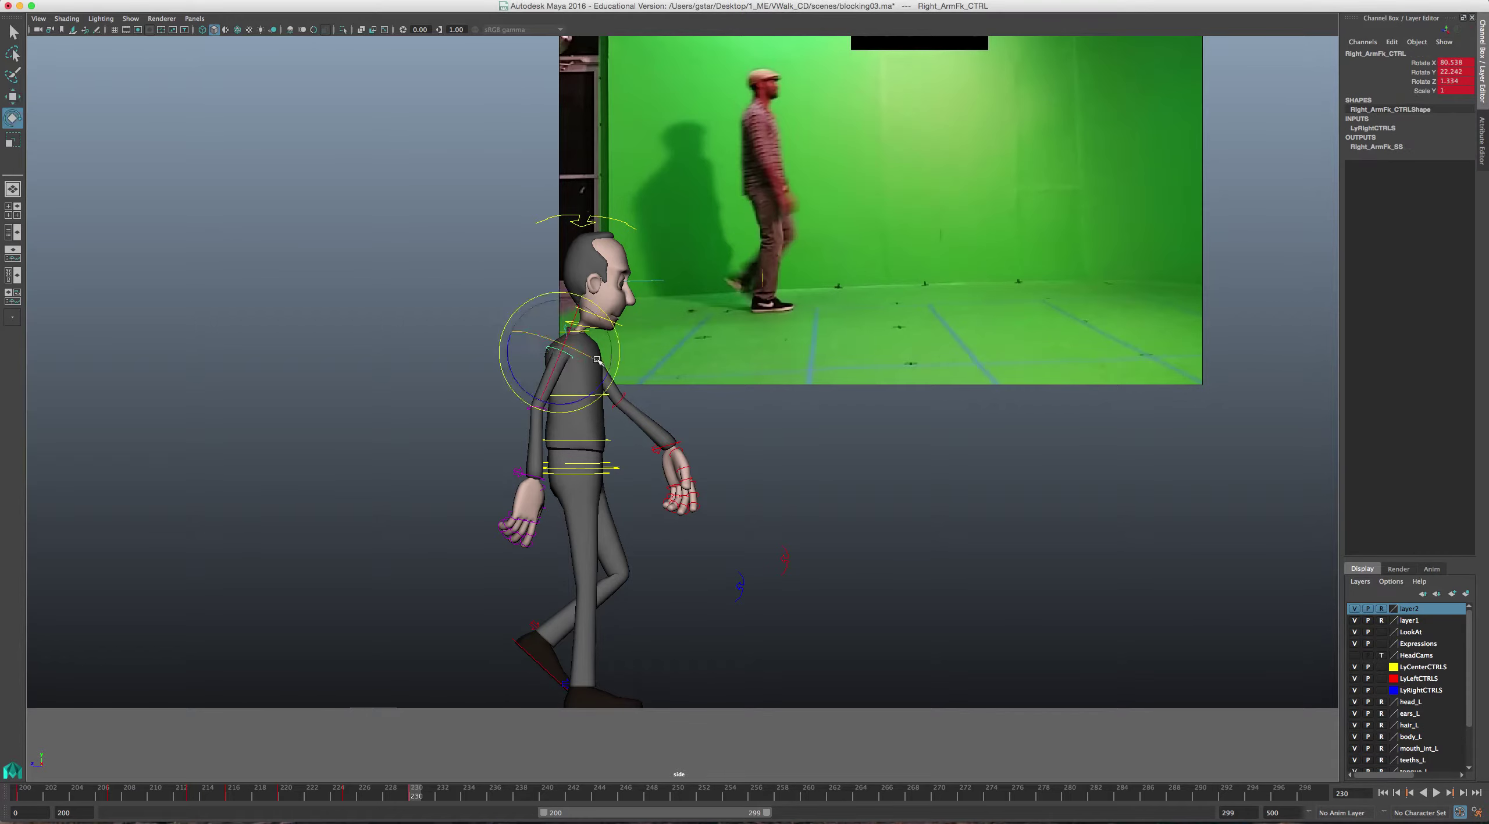
left_click_drag(604, 388, 629, 379)
left_click(556, 419)
left_click(555, 418)
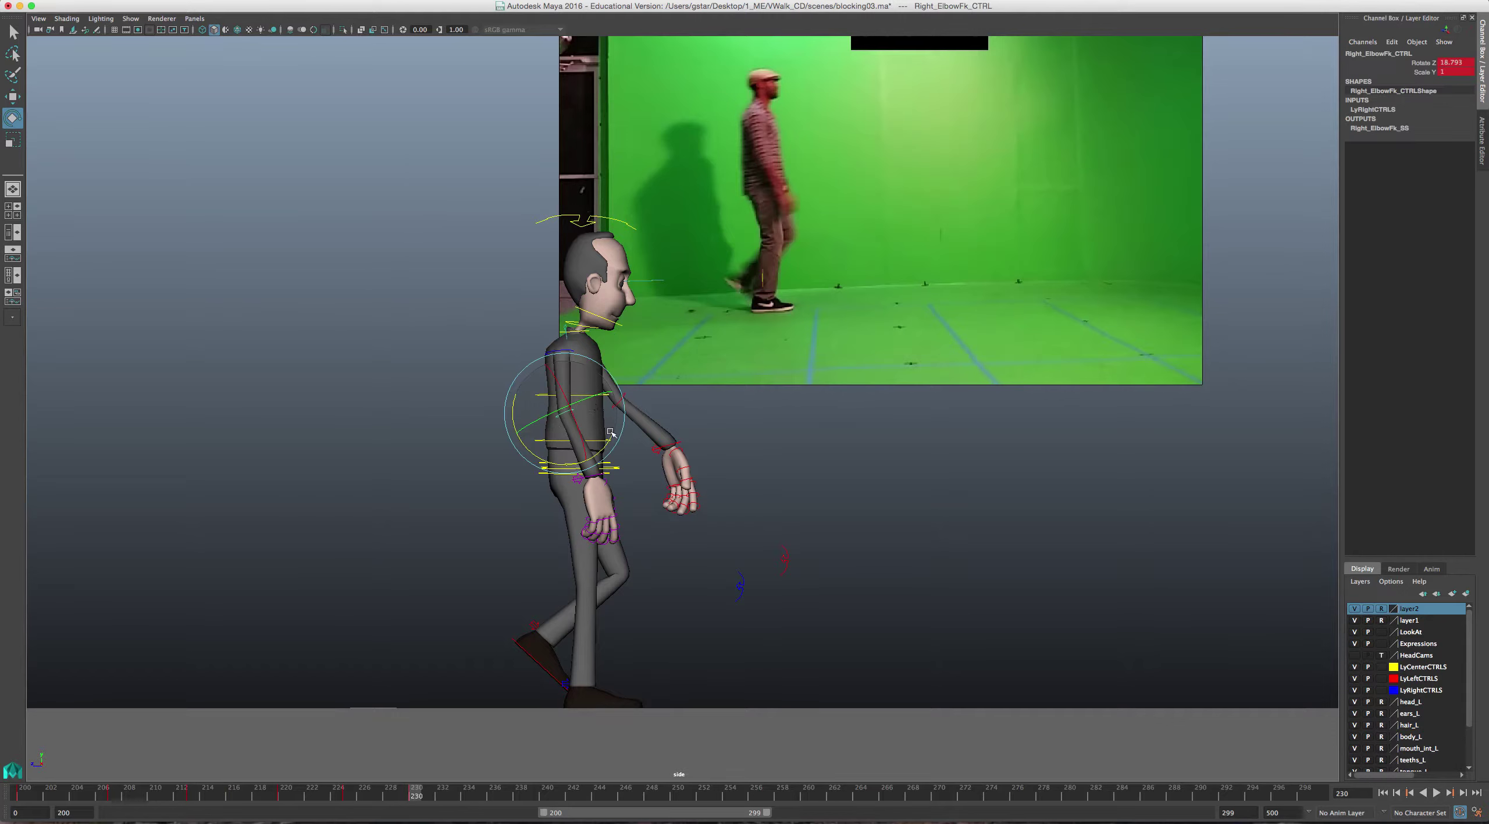
left_click_drag(613, 437, 605, 450)
- Rotate the right wrist control slightly to angle the hand for the passing pose
left_click(590, 488)
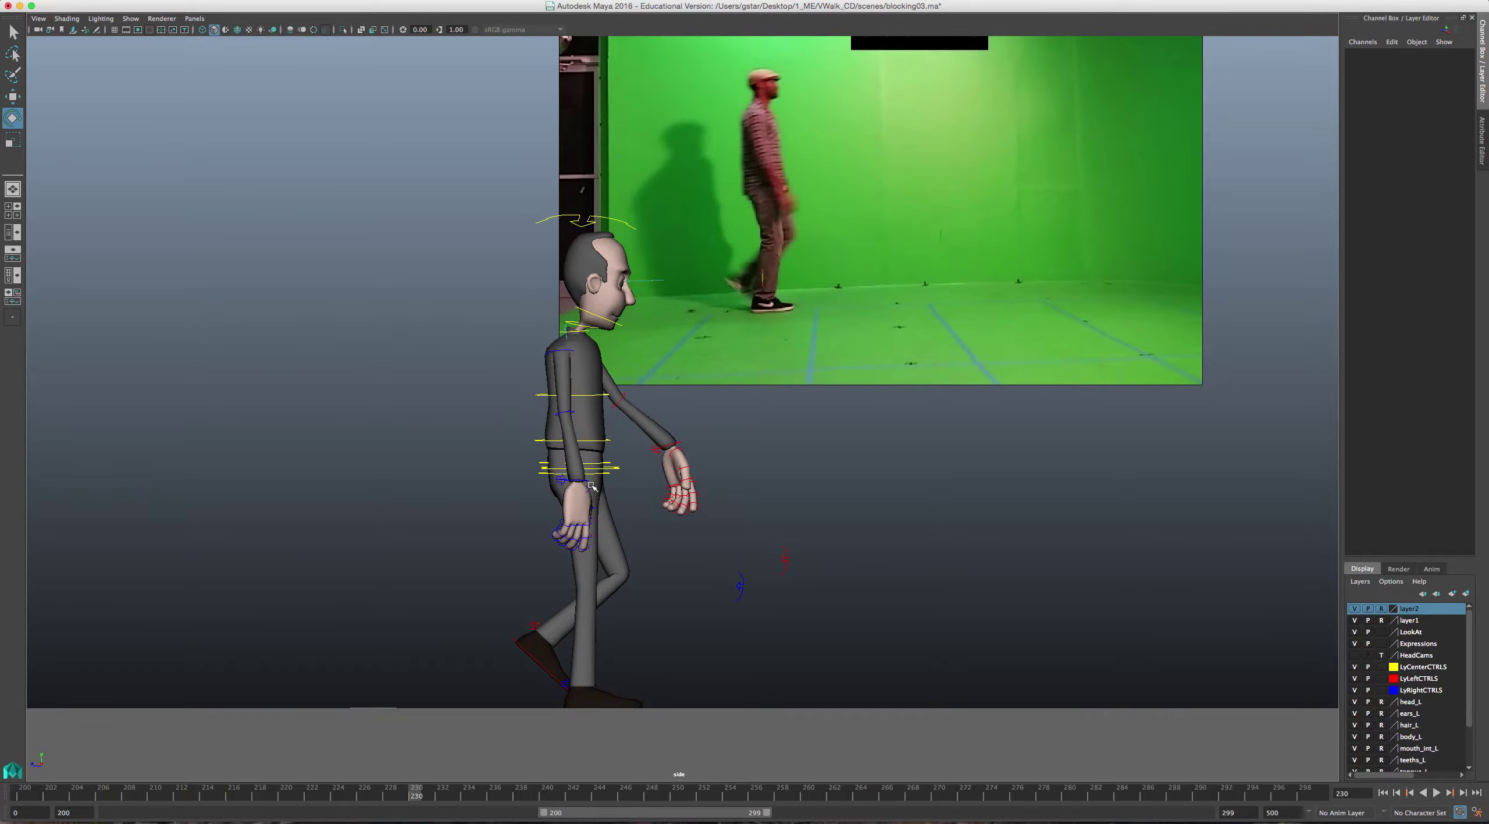
left_click(587, 480)
left_click_drag(627, 465, 632, 466)
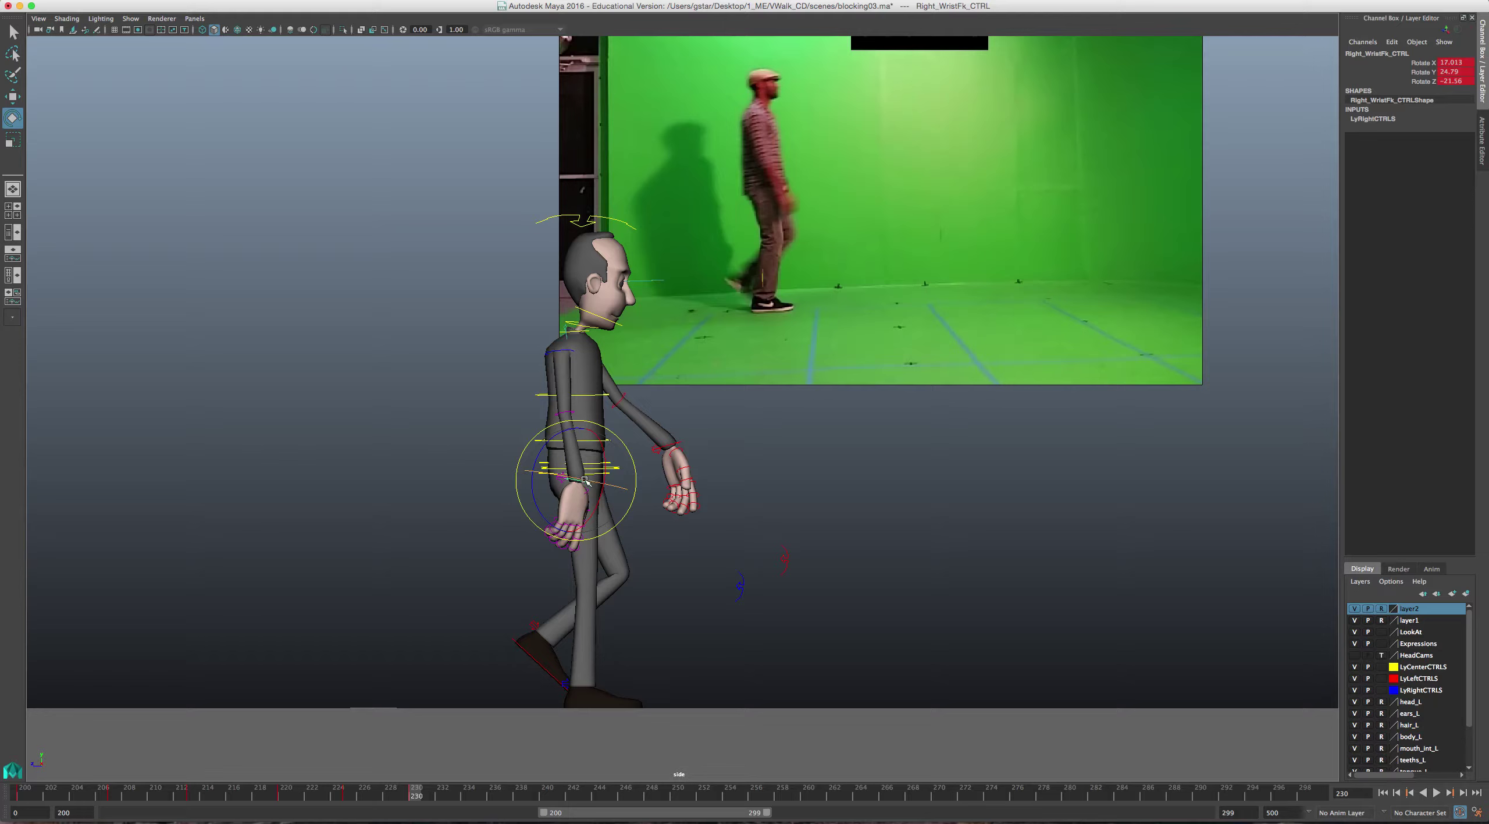
left_click_drag(579, 480, 577, 480)
- In the back view, shift the root control further over the right foot to Translate X -0.177
key("space")
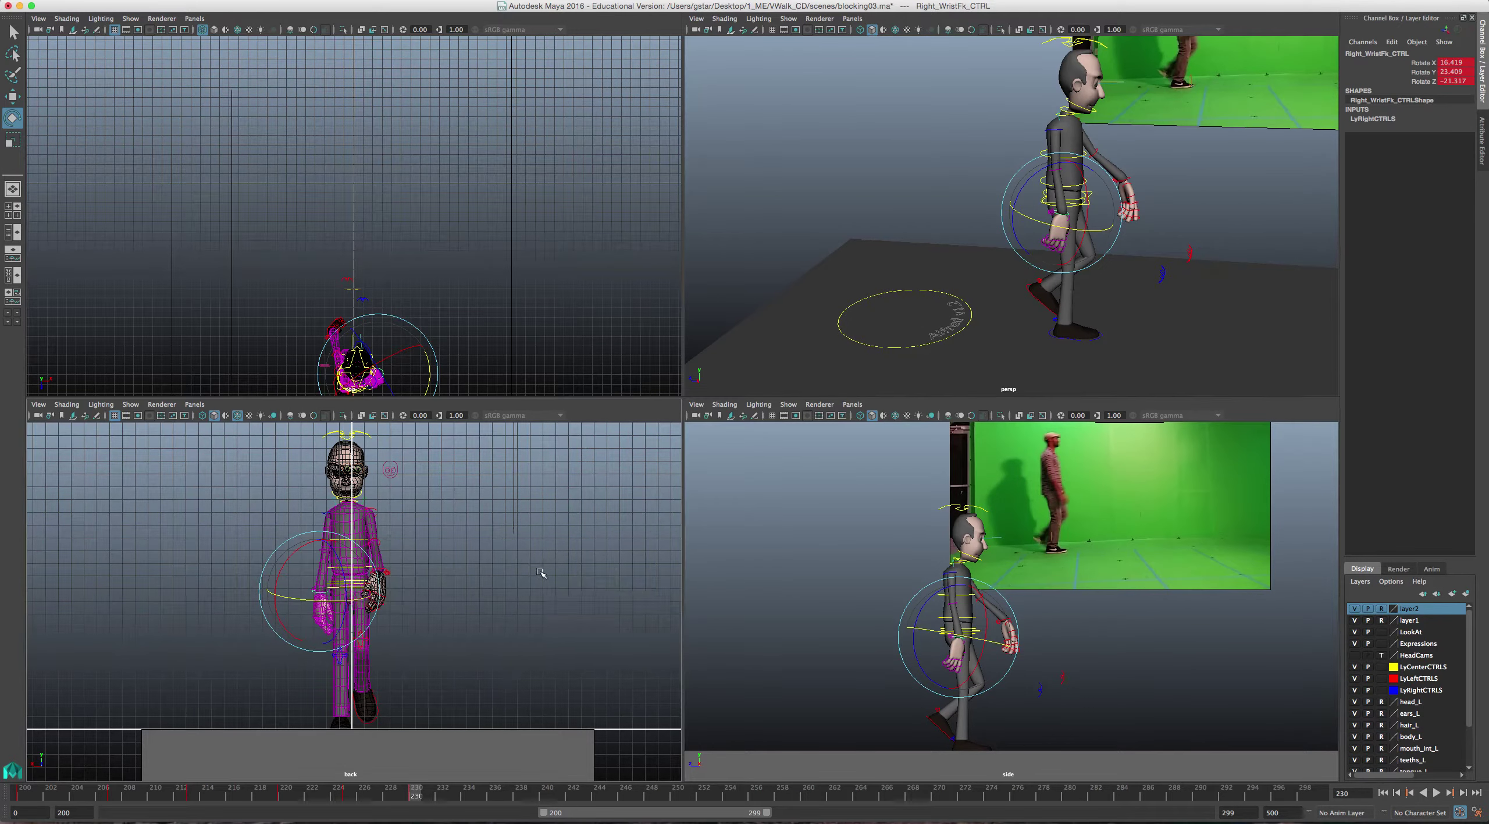
key("space")
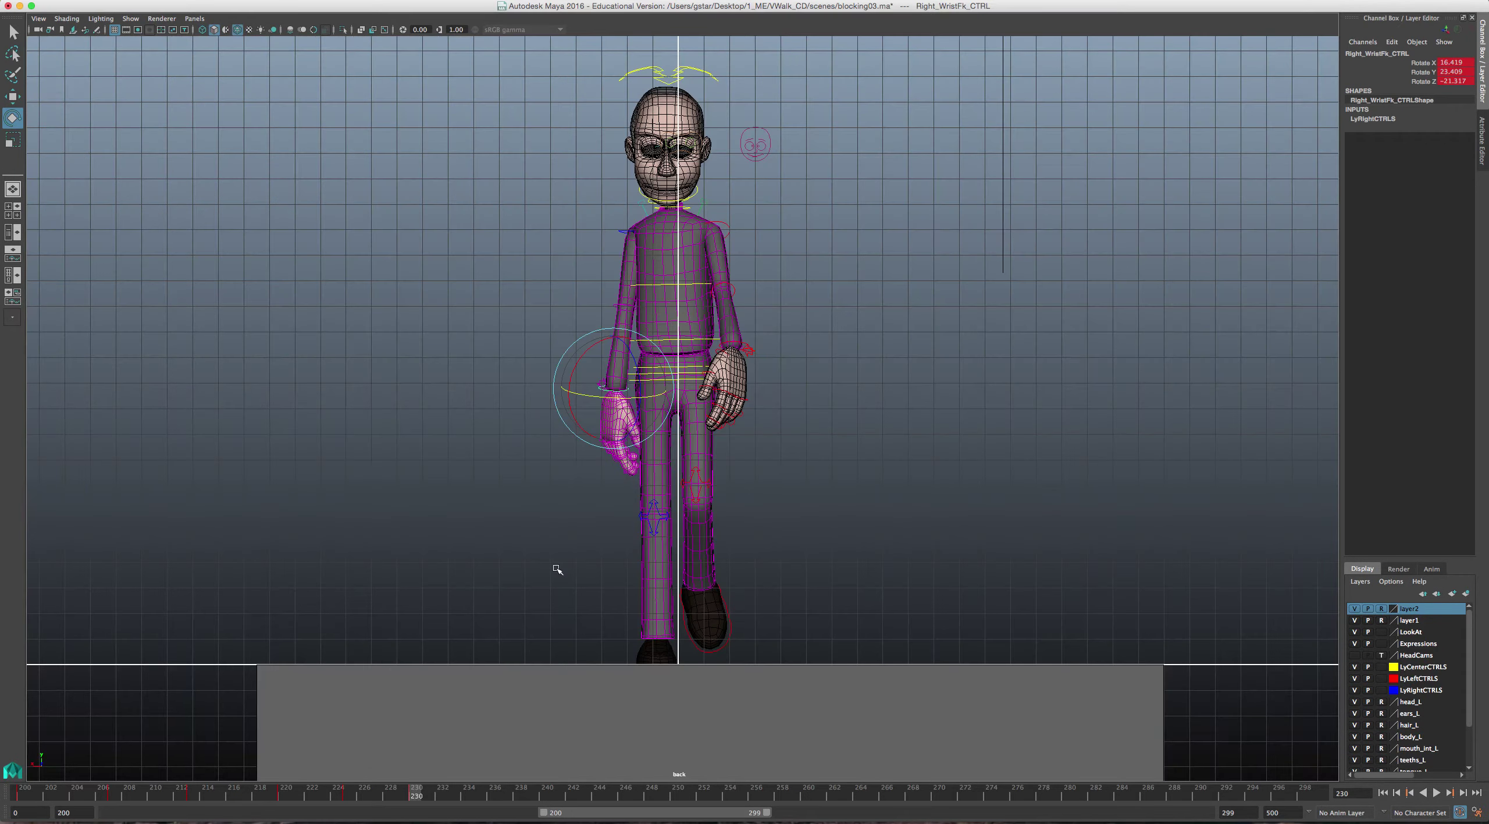
left_click(692, 374)
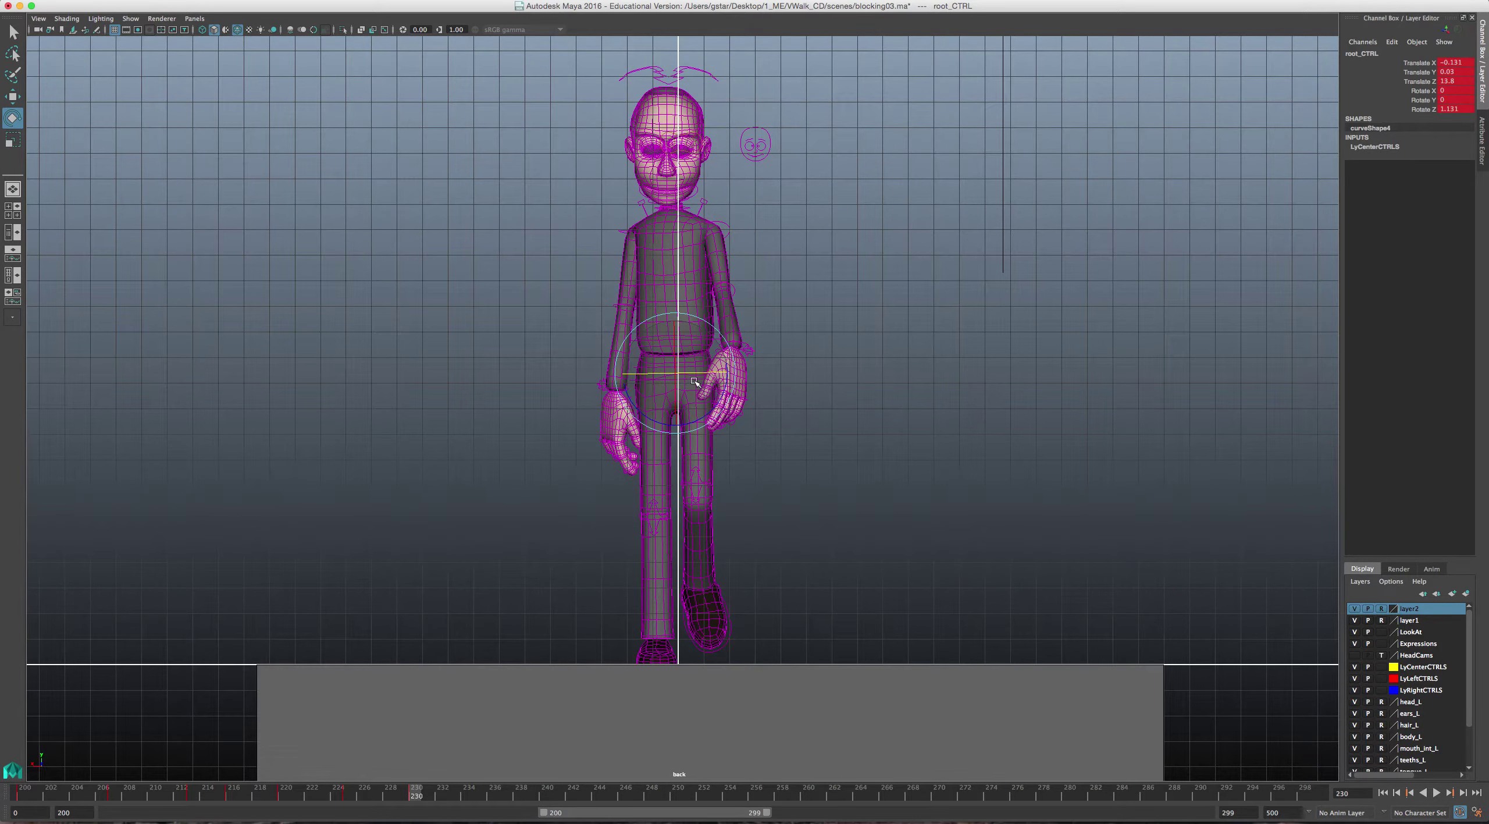
key("w")
left_click(620, 374)
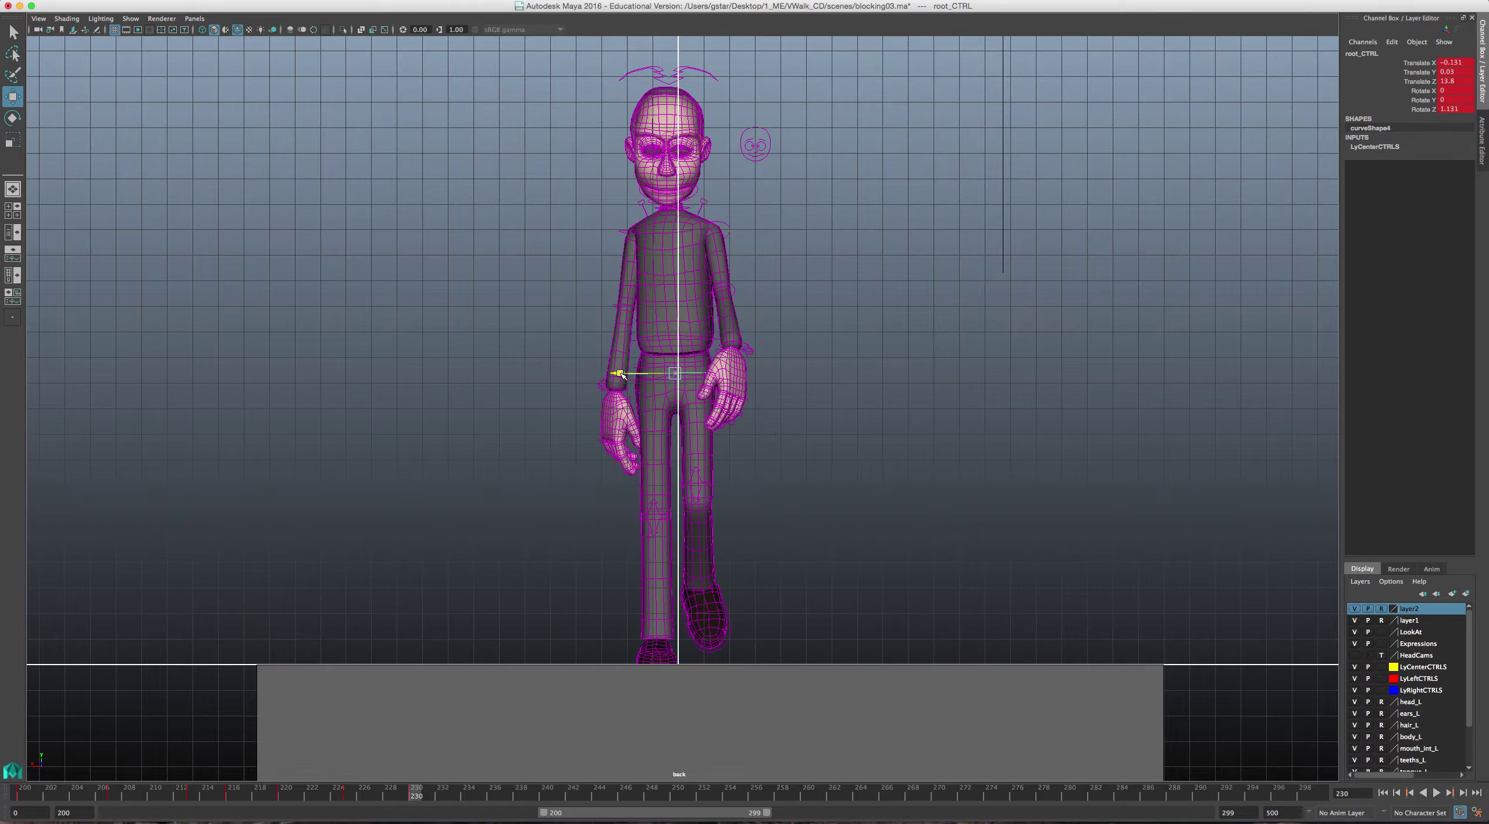
left_click_drag(623, 375, 620, 376)
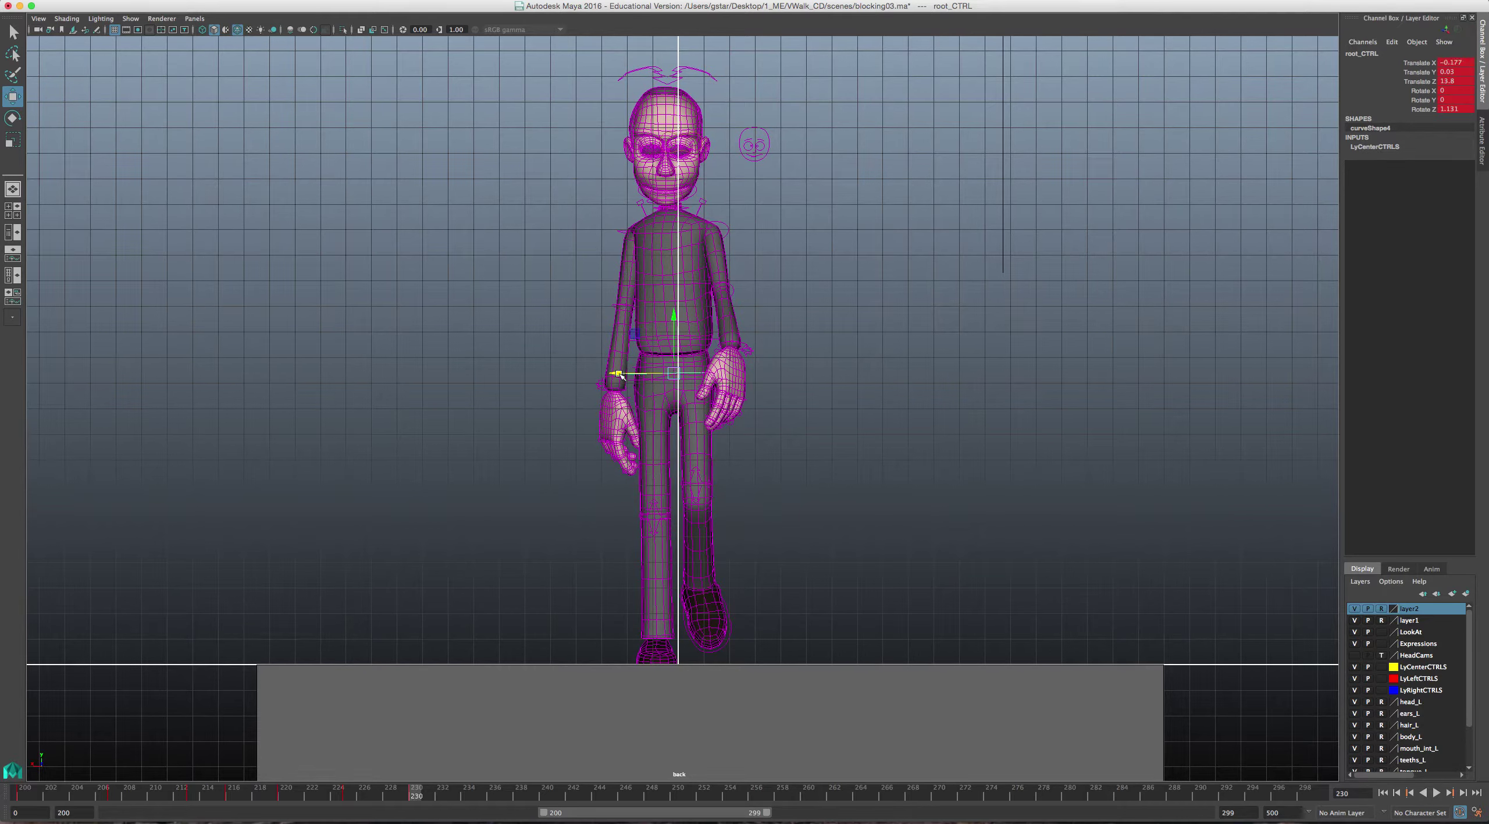
- Swing the left upper arm back toward the body, to about -15 in Rotate Y
left_click(725, 223)
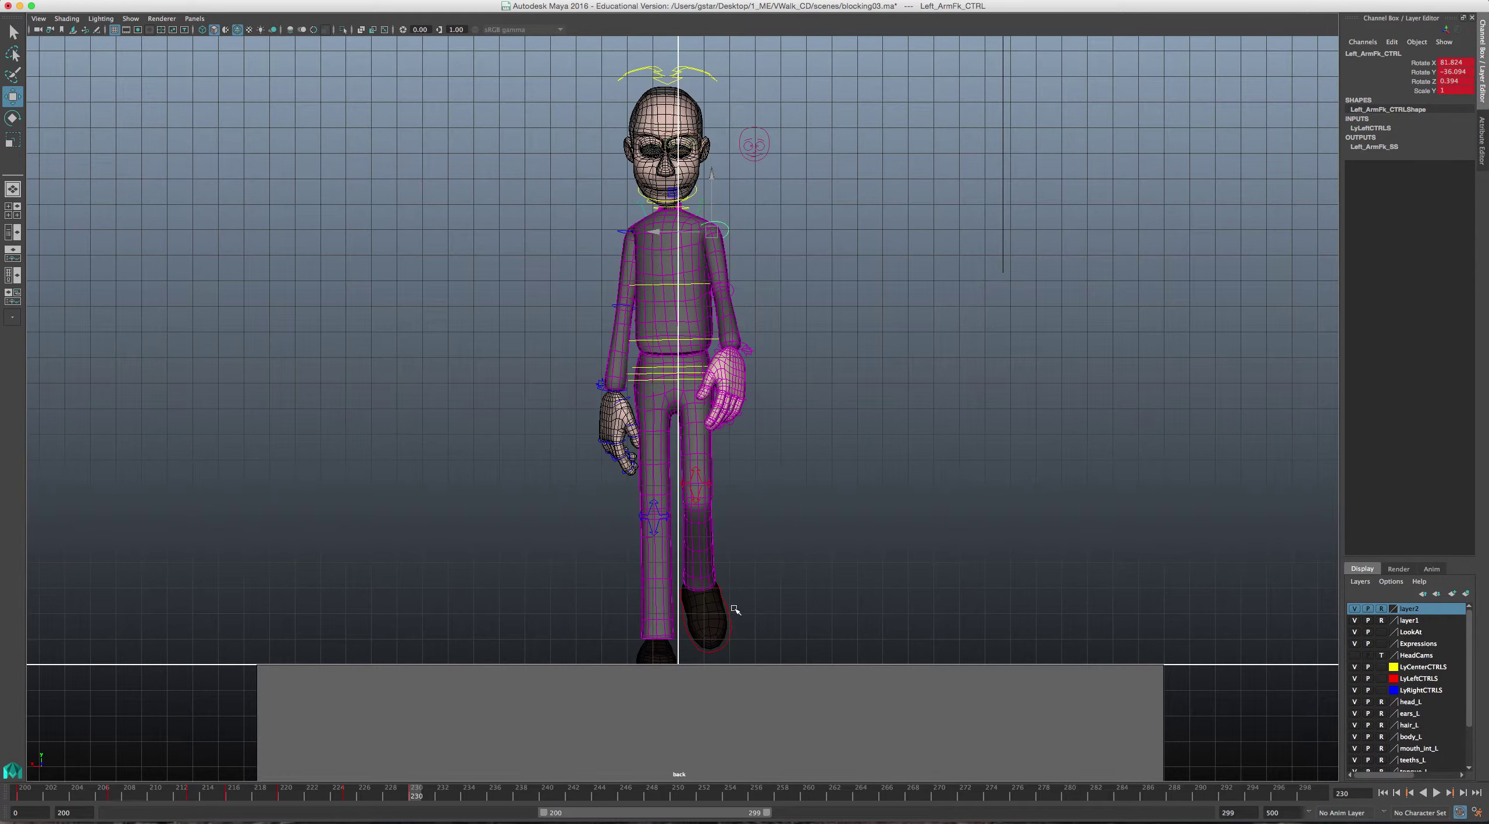
key("e")
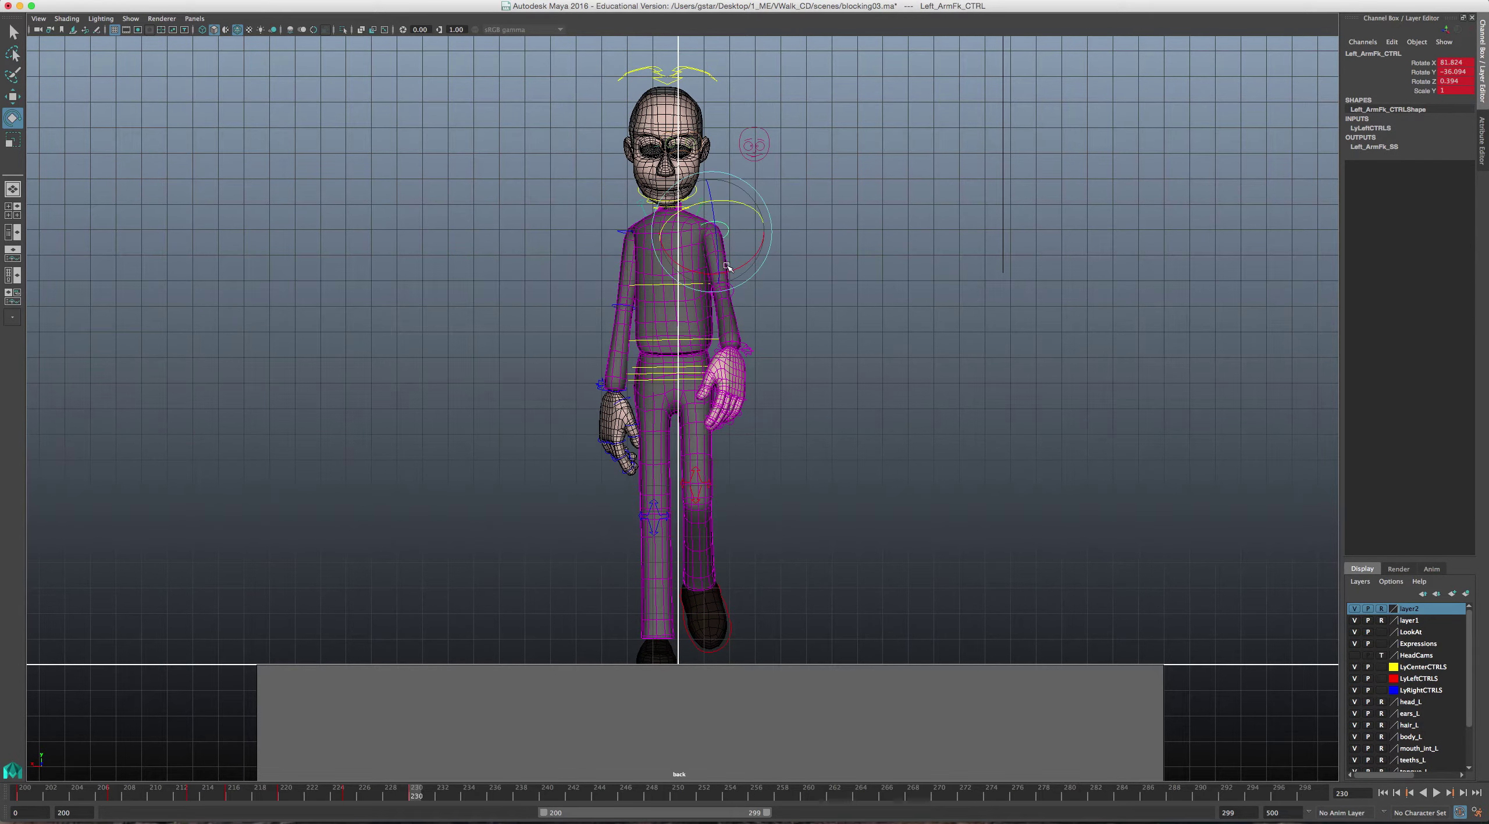
key("space")
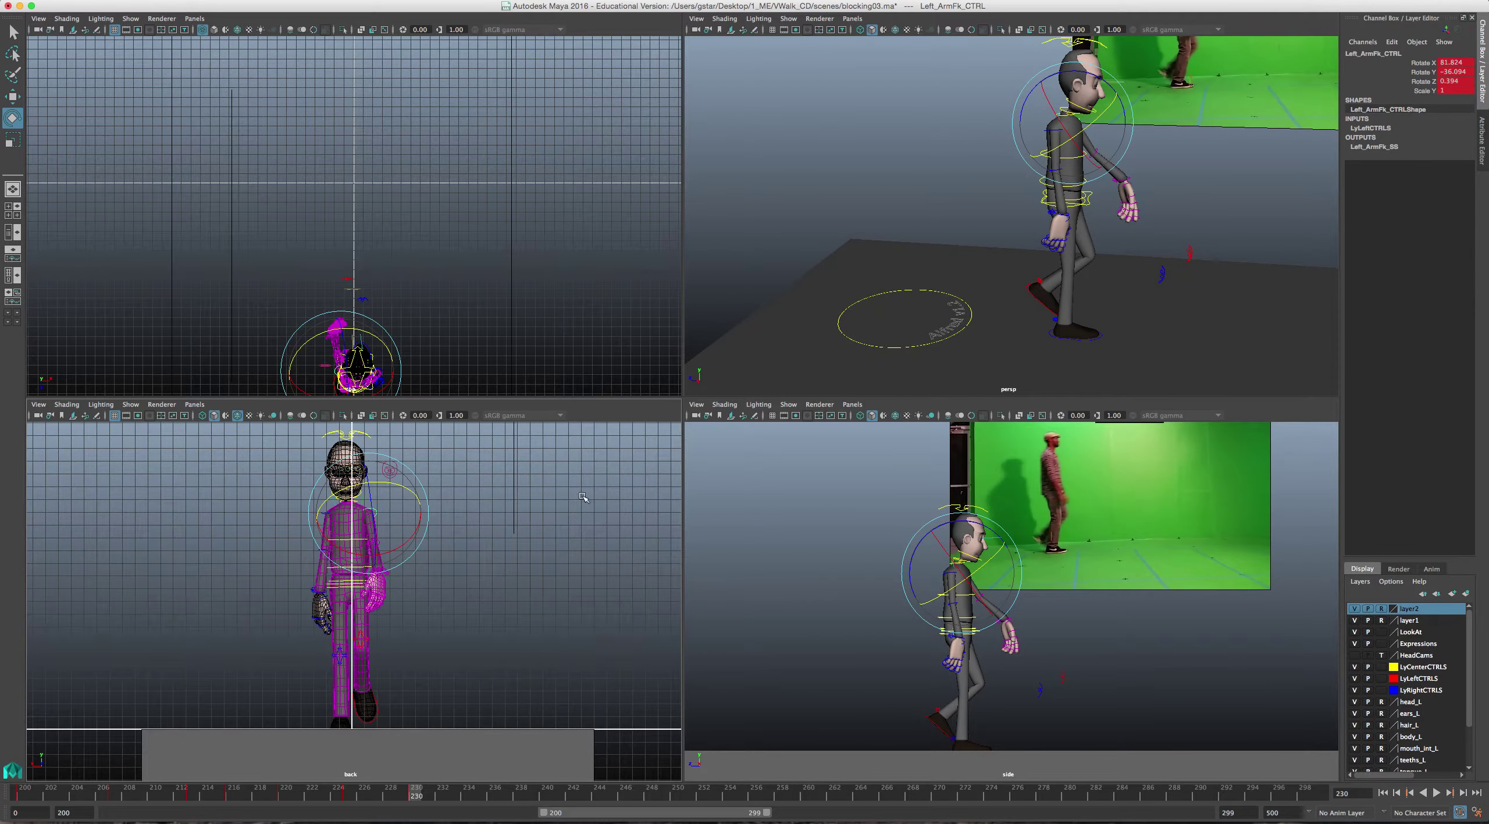
left_click_drag(1062, 251, 919, 238, "alt")
scroll(918, 238, "up", 10)
middle_click_drag(922, 238, 1020, 366, "alt")
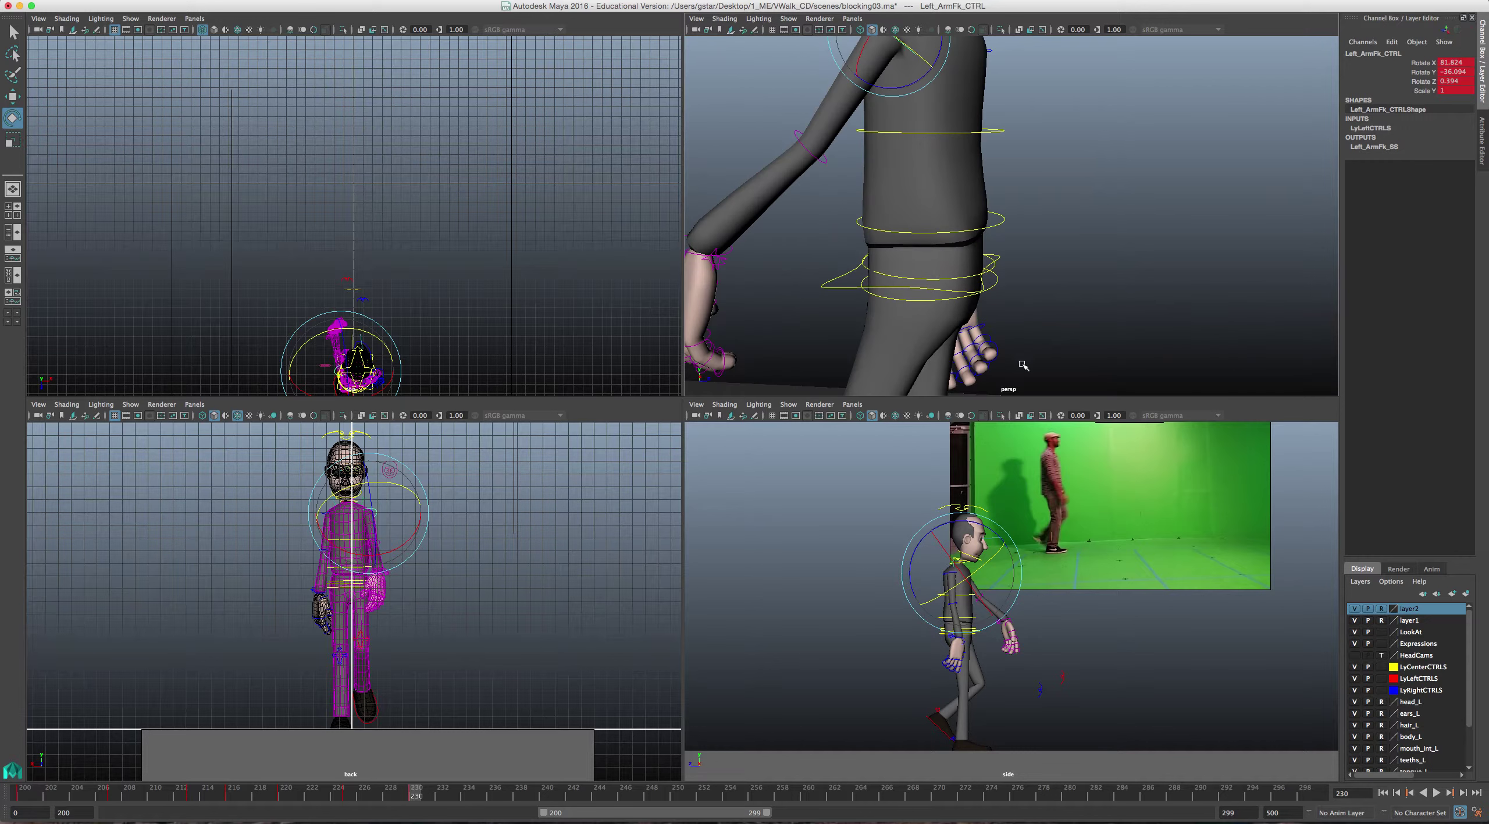
middle_click_drag(937, 216, 983, 280, "alt")
scroll(983, 280, "down", 3)
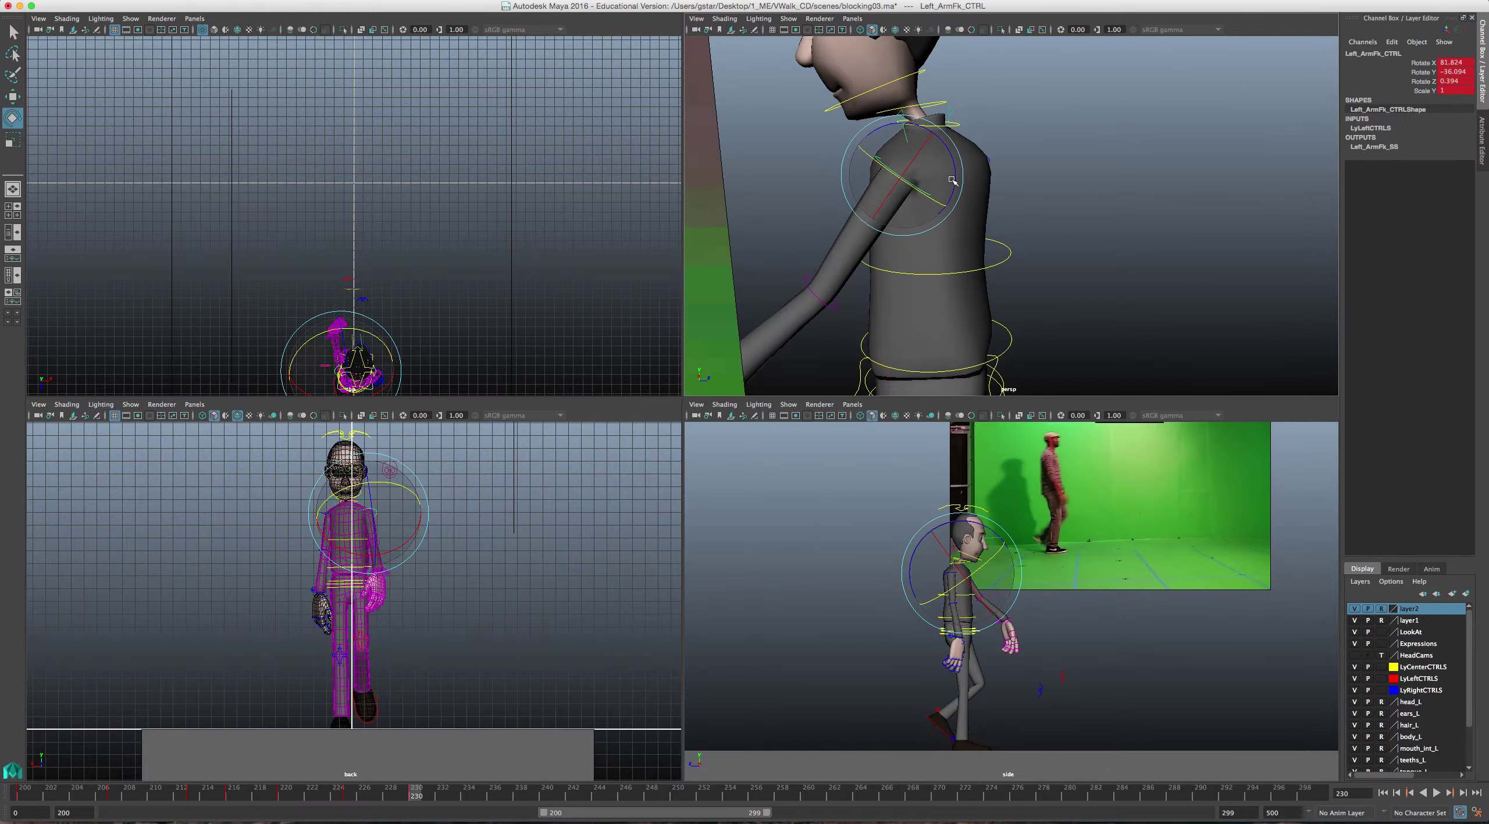
mouse_move(959, 188)
left_mouse_down()
mouse_move(957, 174)
mouse_move(948, 191)
left_mouse_up()
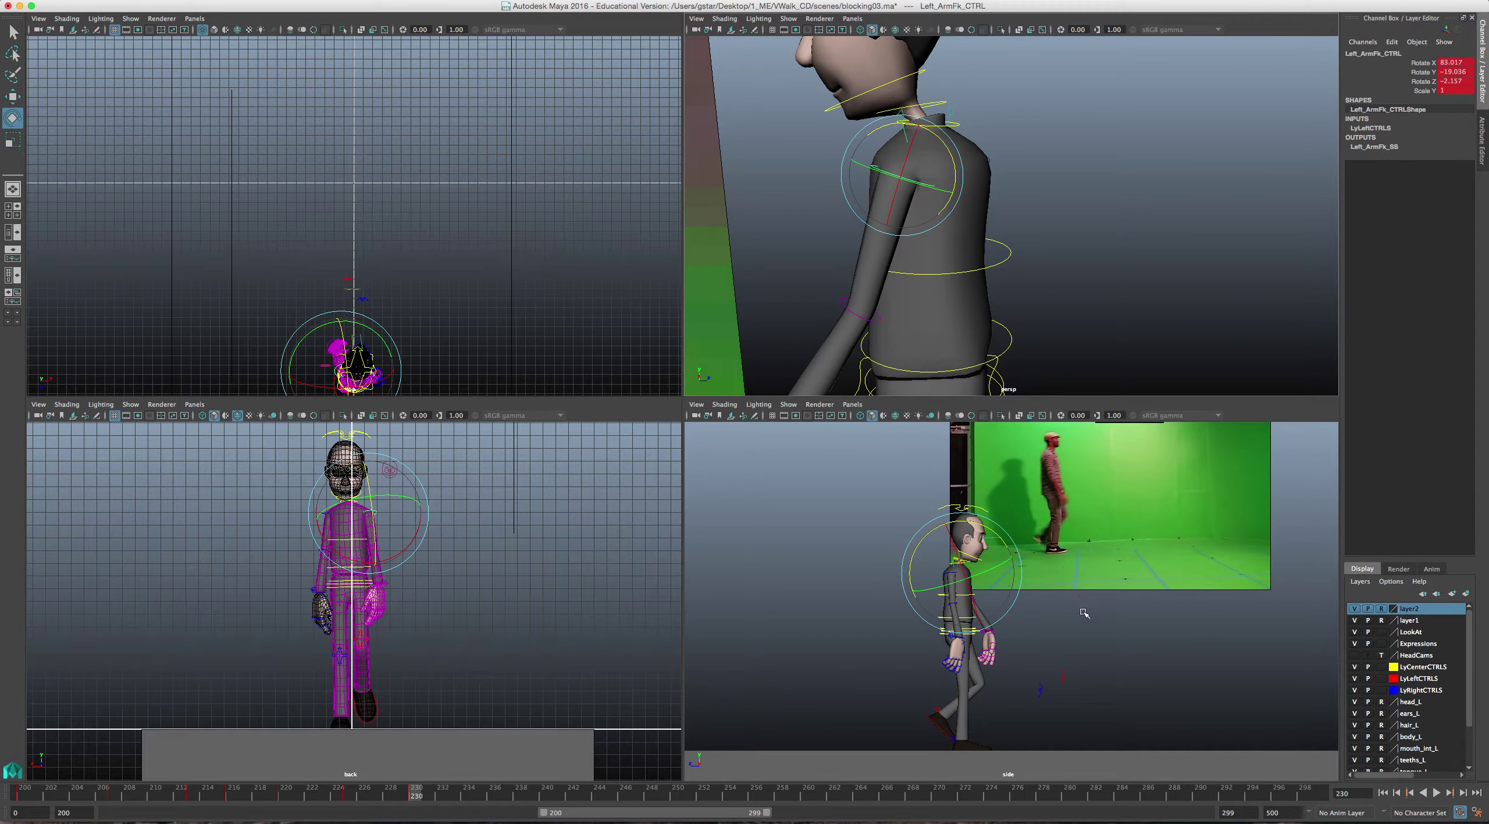
key("space")
left_click_drag(643, 343, 609, 388)
scroll(662, 466, "up", 3)
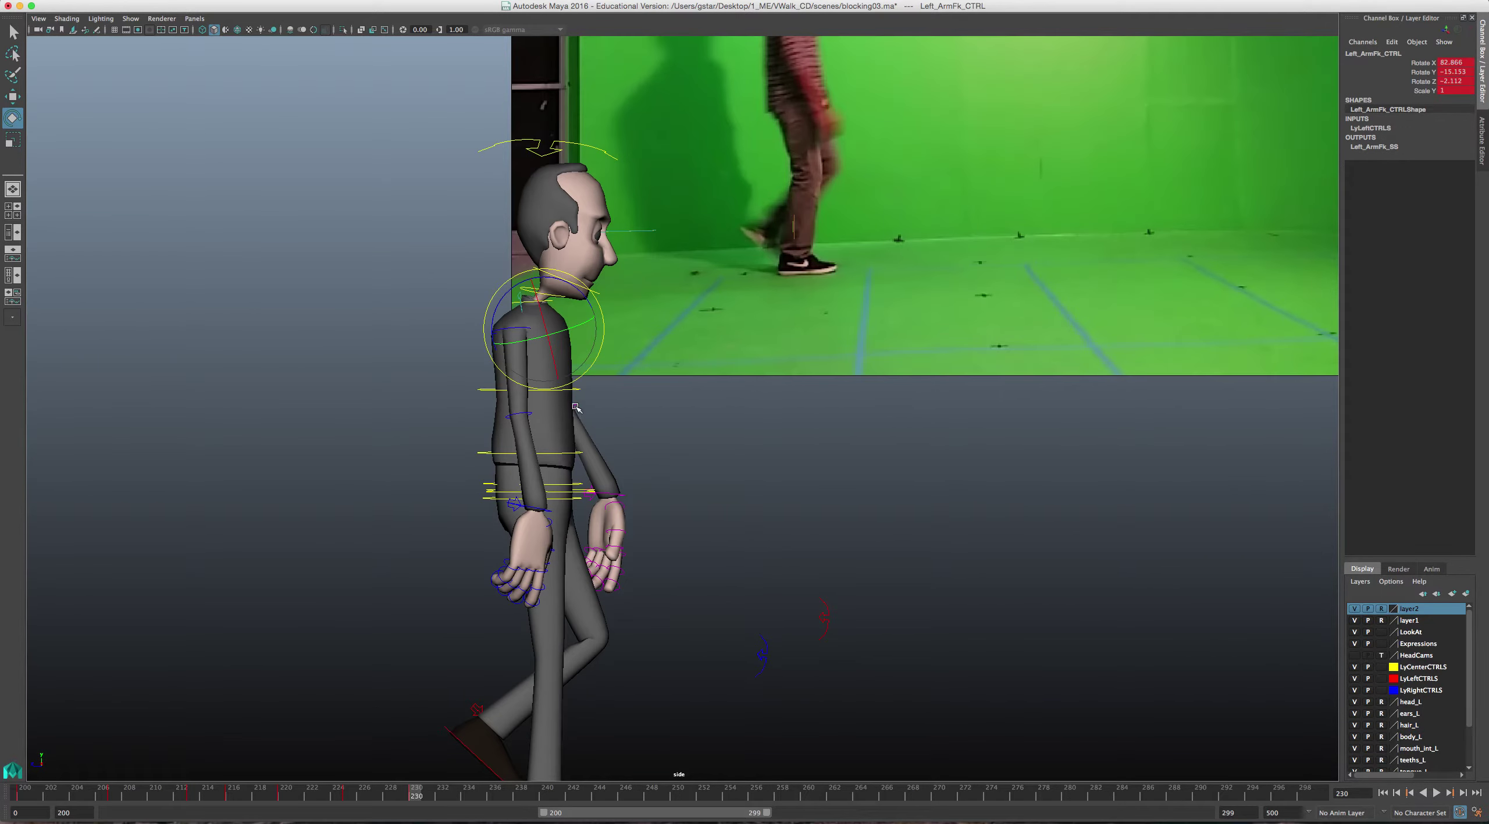
- Bend the left elbow to about 0.79 in Rotate Z and rotate the left wrist to angle the hand forward
left_click(575, 408)
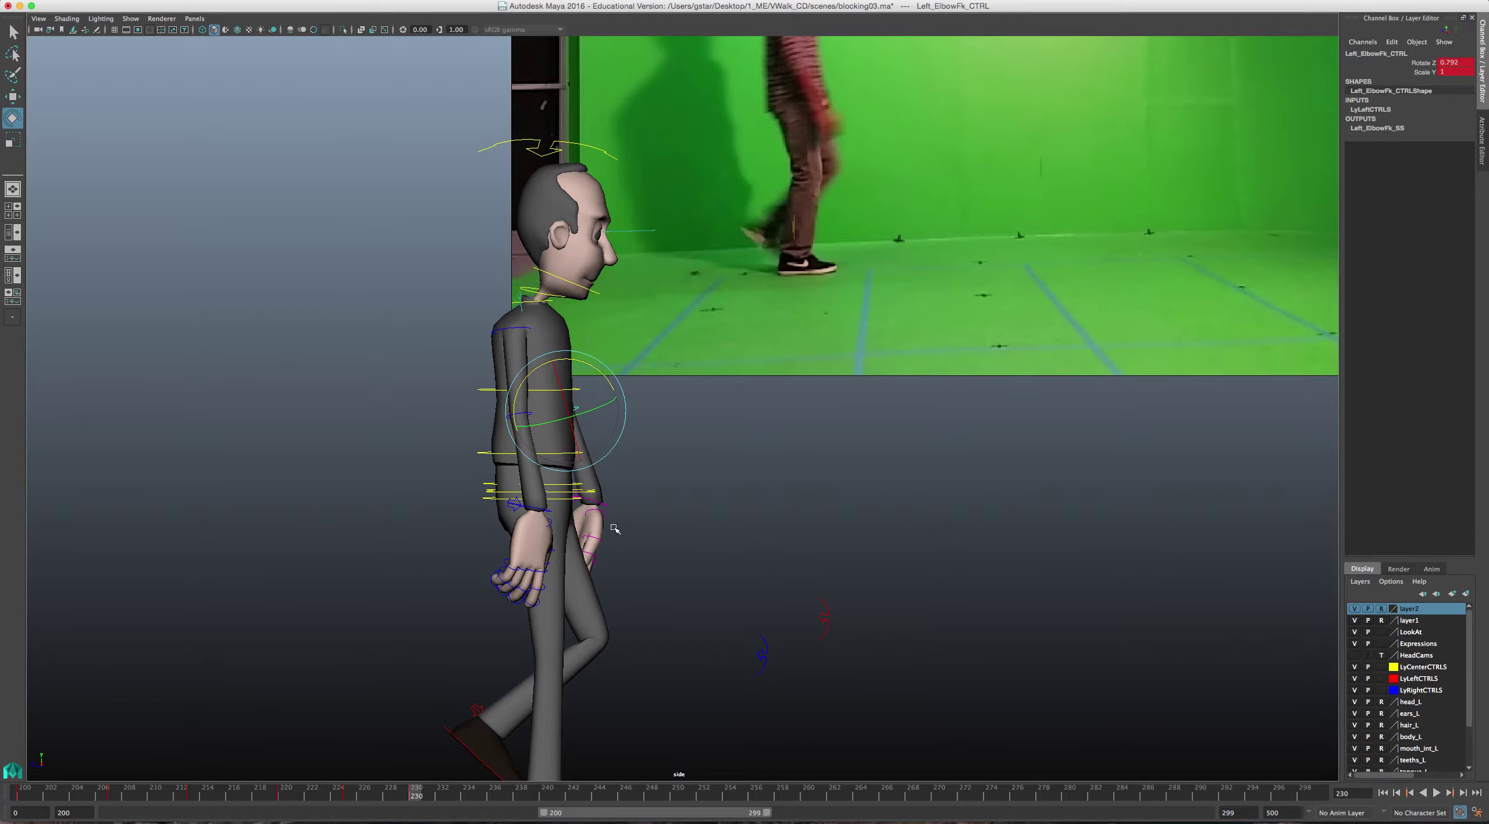
left_click(605, 507)
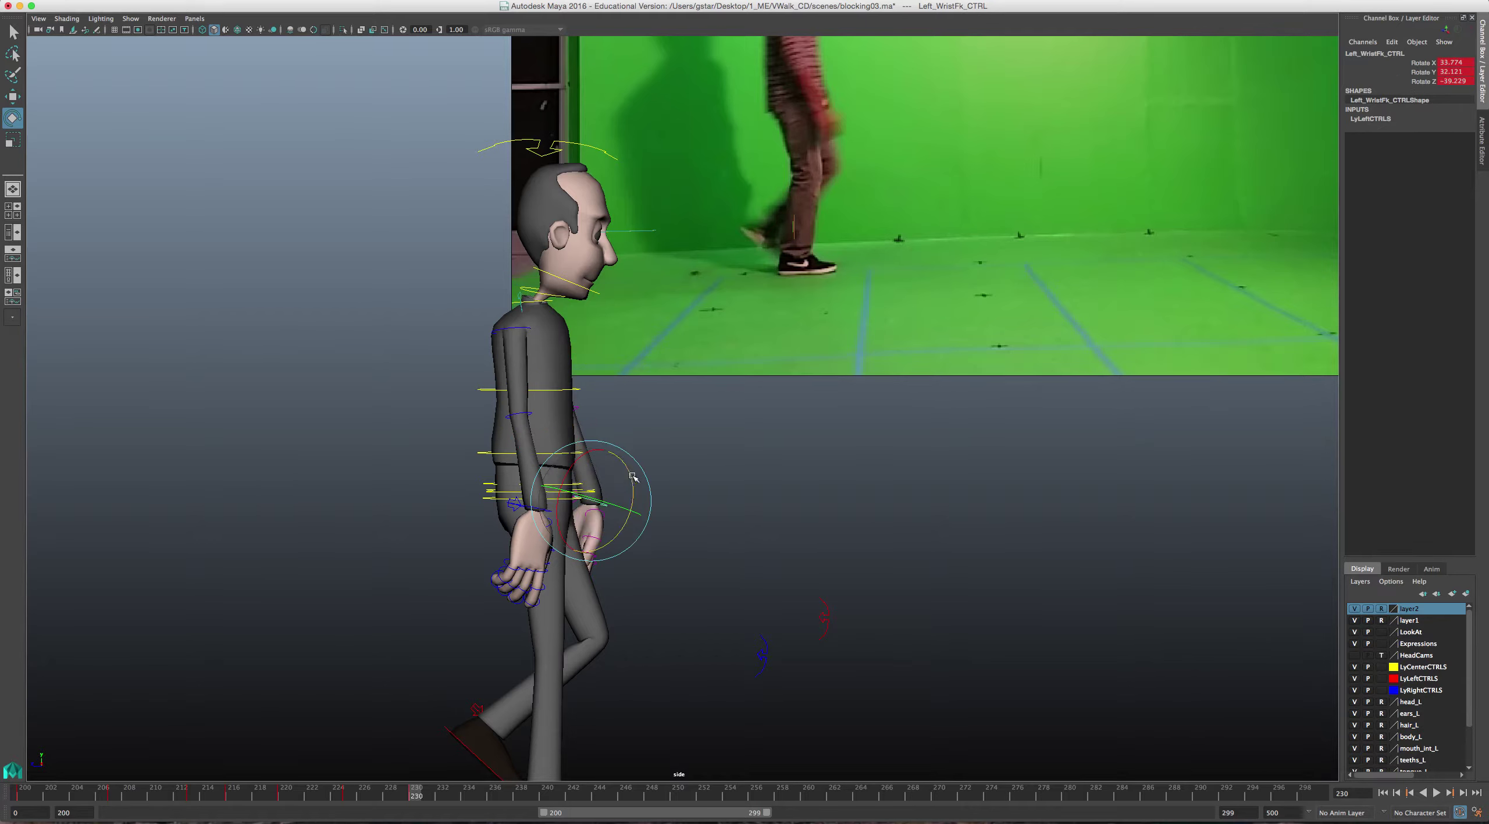
left_click_drag(650, 480, 684, 474)
left_click(684, 474)
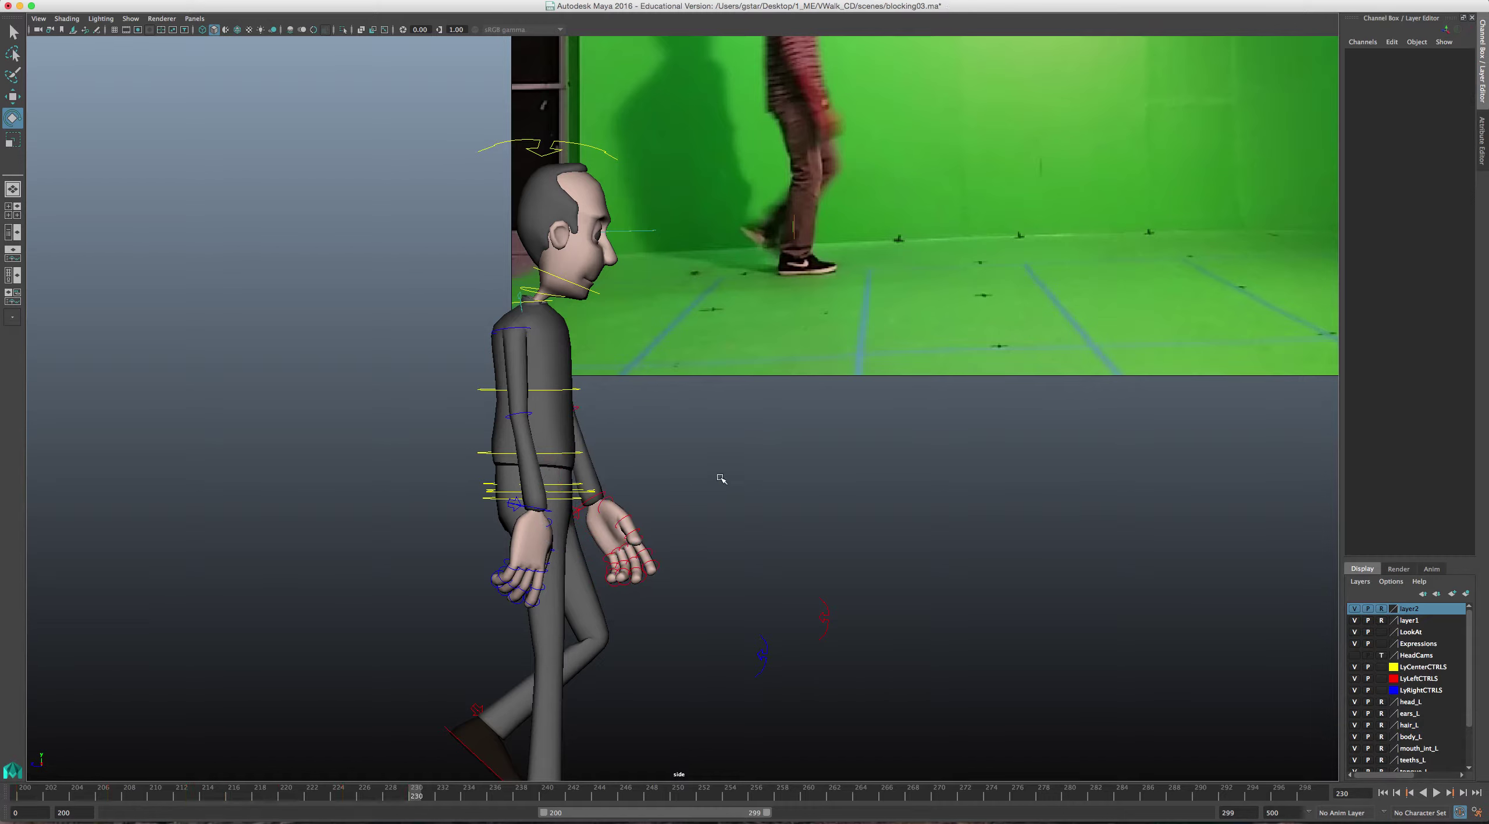
left_click(579, 414)
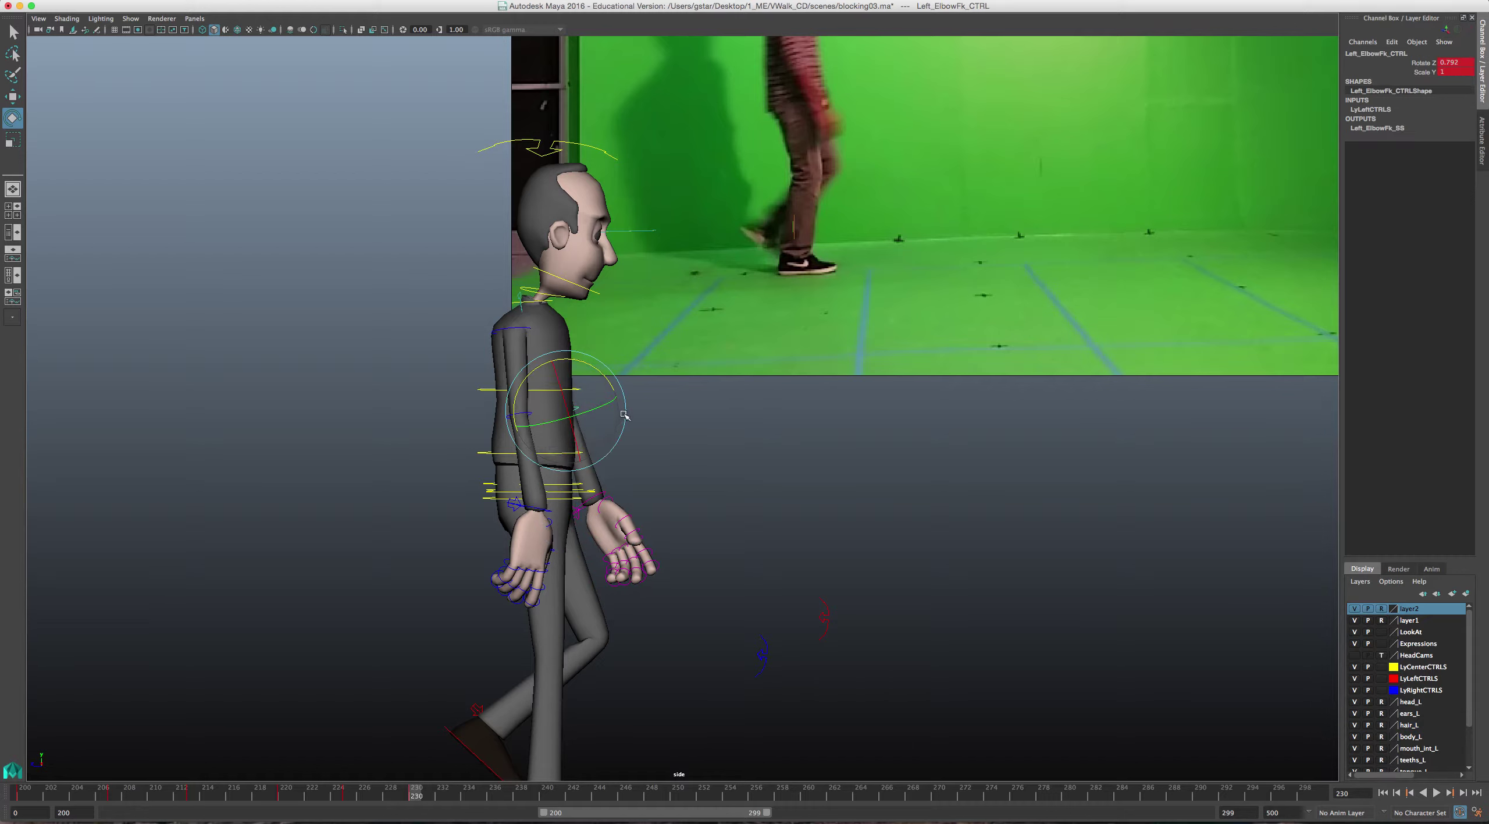
left_click(622, 432)
- In the back view, rotate the left wrist control to about 3.8, 9.6 and 17.5 in X, Y and Z
key("space")
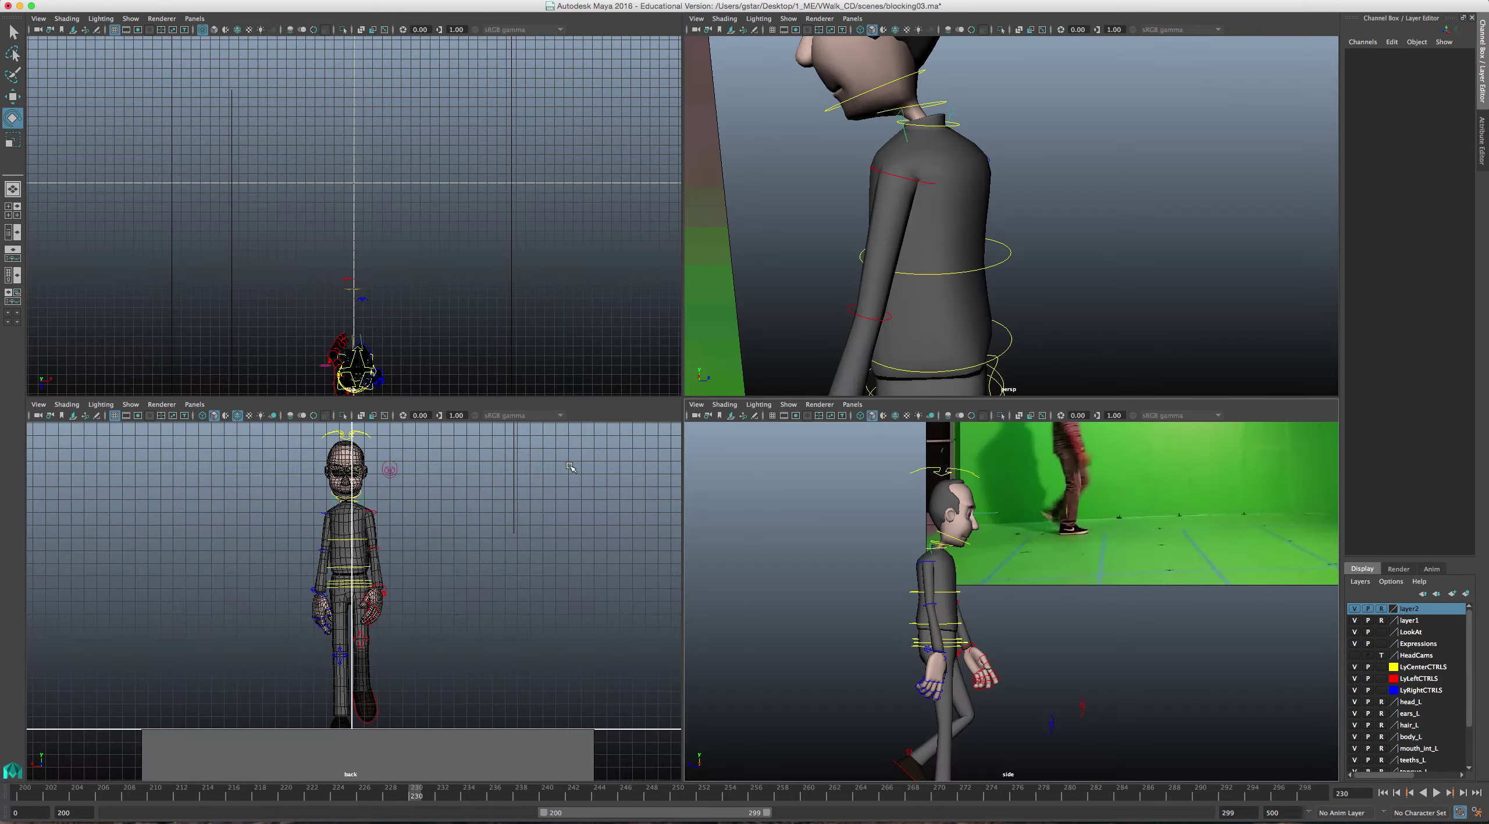
key("space")
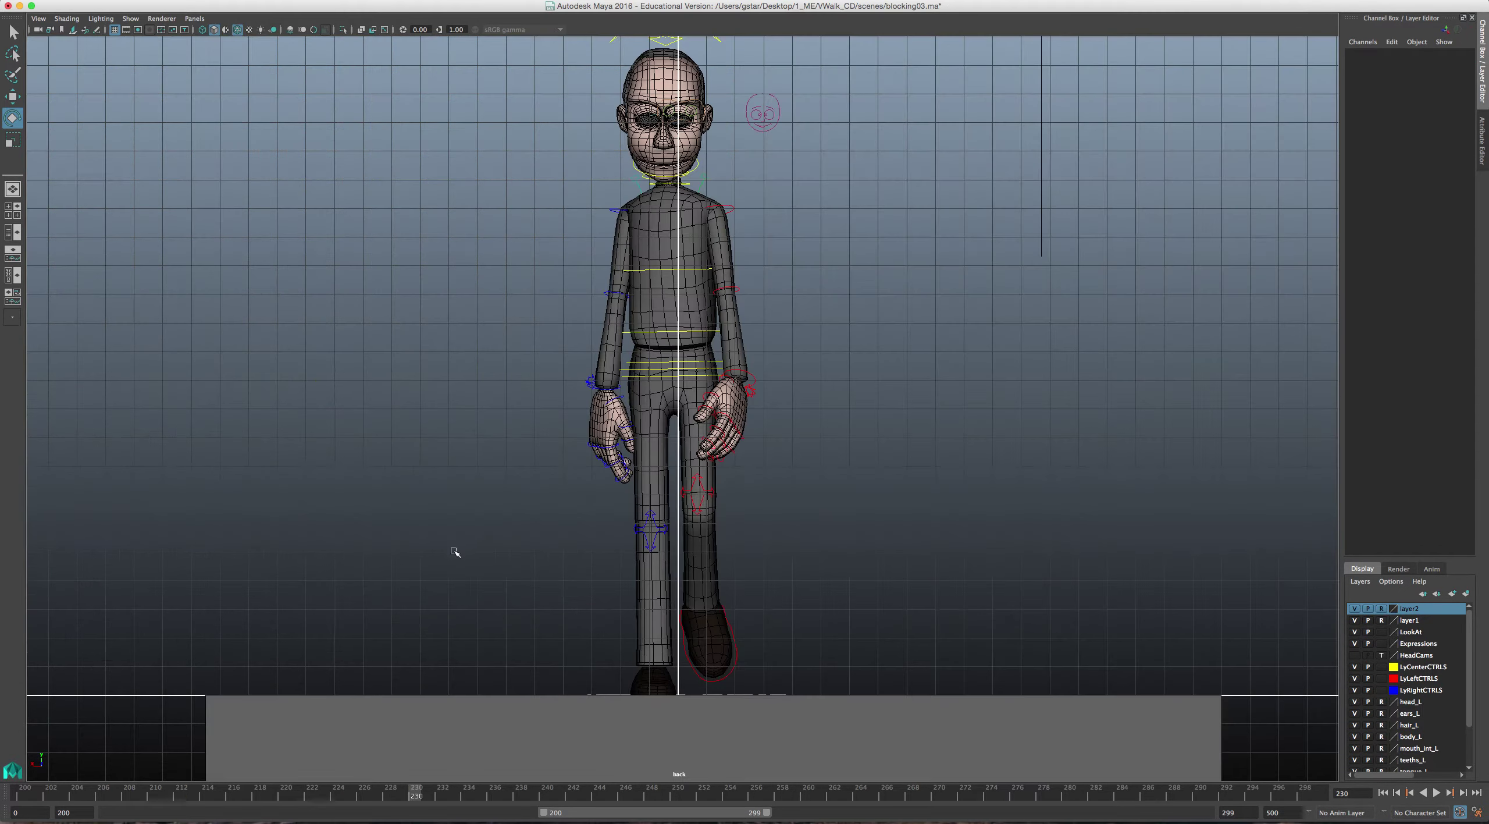
left_click(748, 383)
left_click_drag(750, 381, 777, 408)
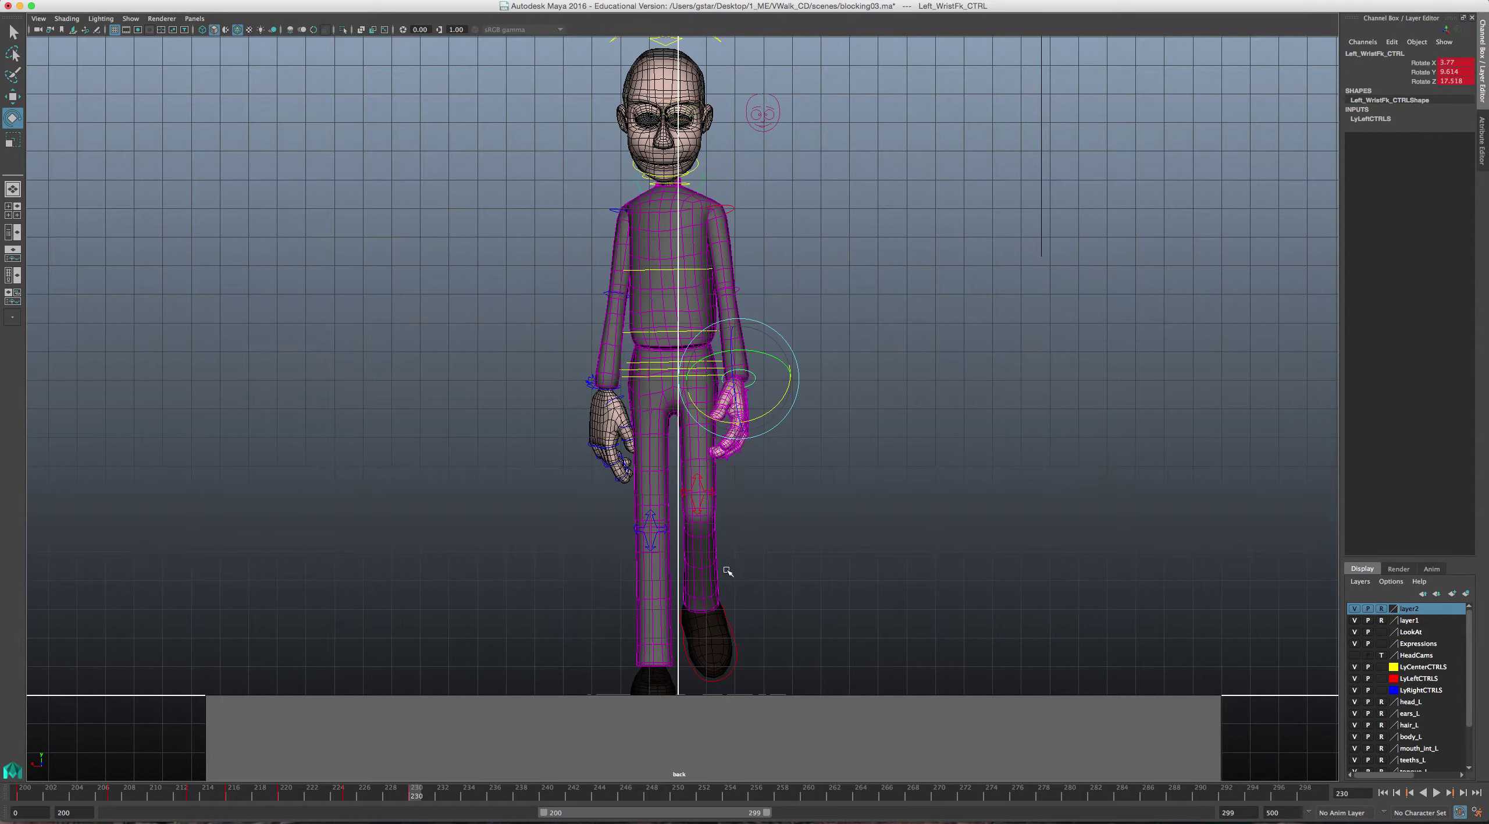
- Rotate the raised left foot control slightly in the back view to straighten the foot's angle
left_click(729, 630)
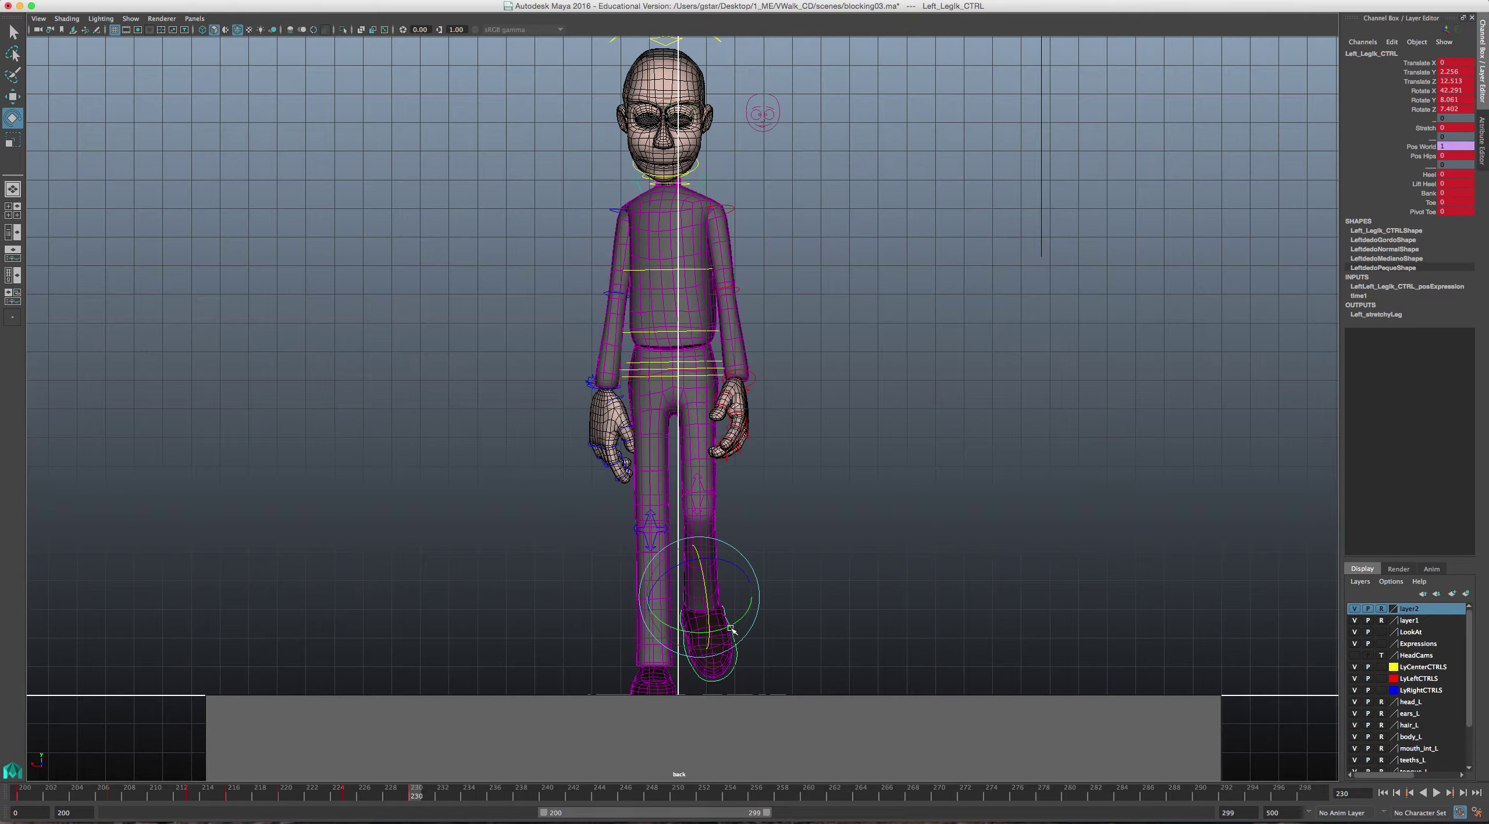
left_click_drag(731, 631, 727, 628)
left_click(781, 515)
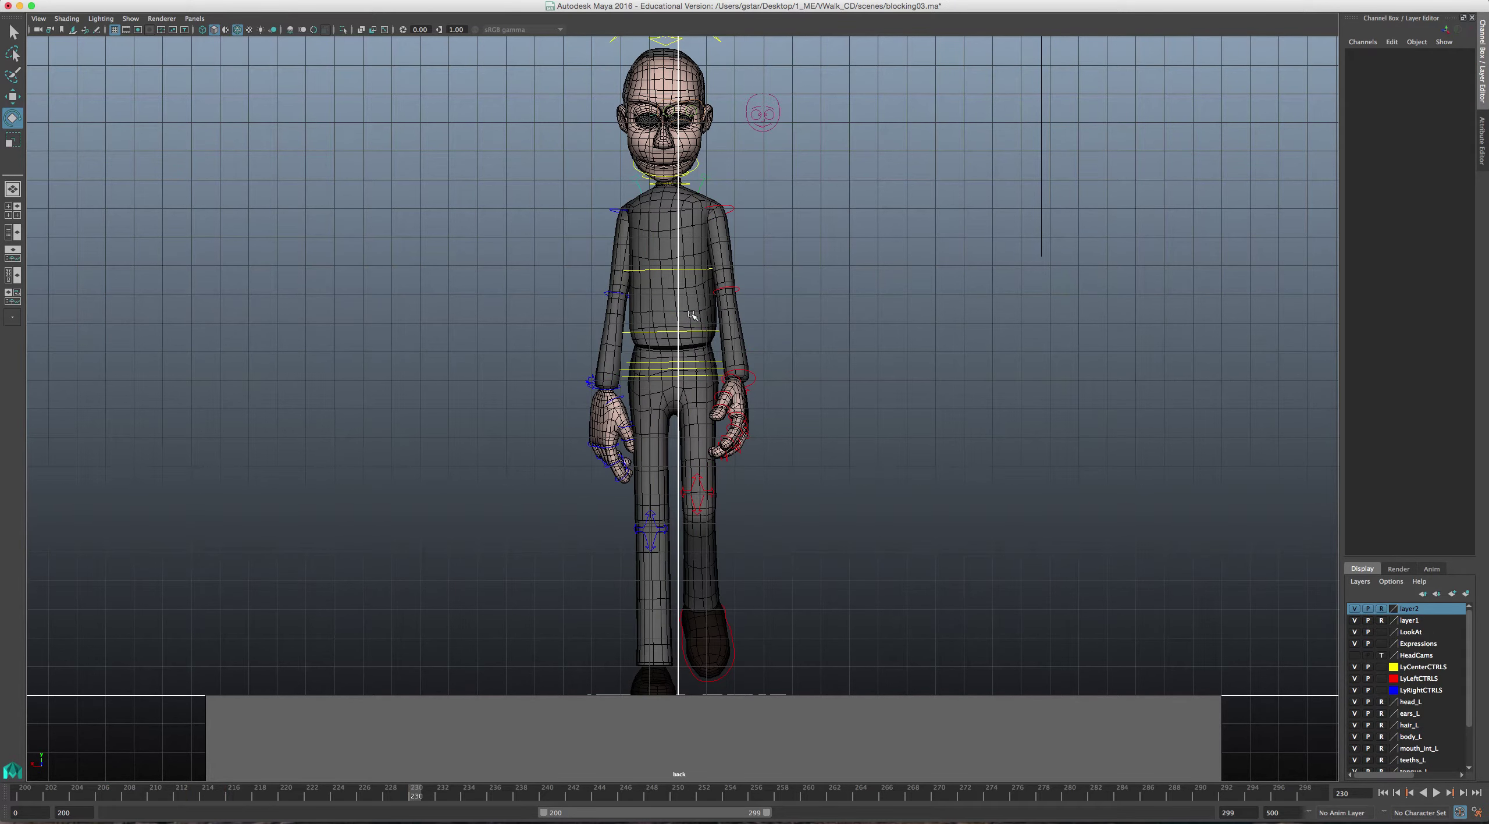
- Select all the character controls and examine the keyed walk poses one after another in the back view
scroll(685, 308, "down", 2)
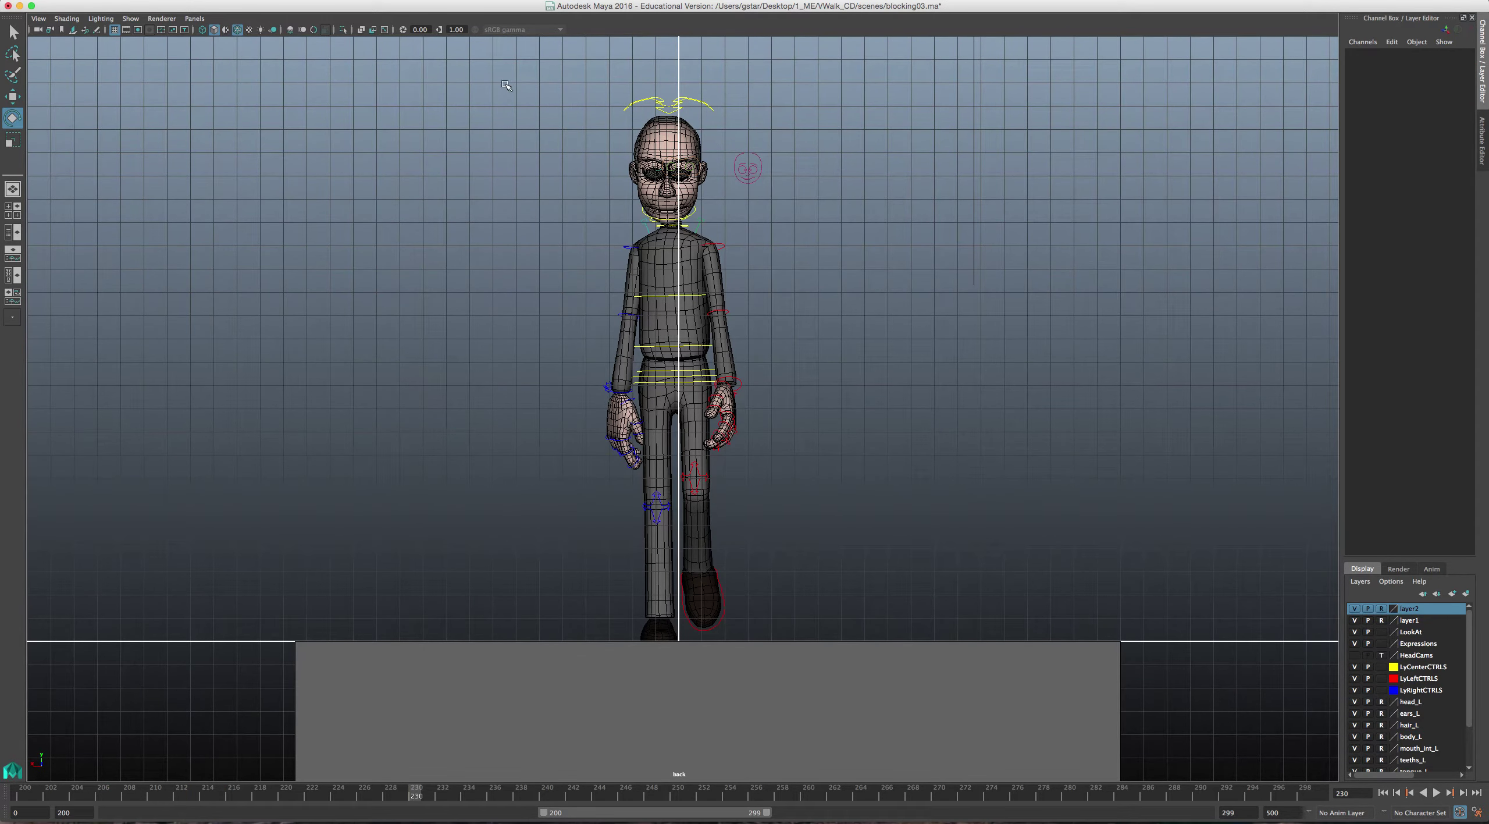
left_click_drag(505, 85, 789, 694)
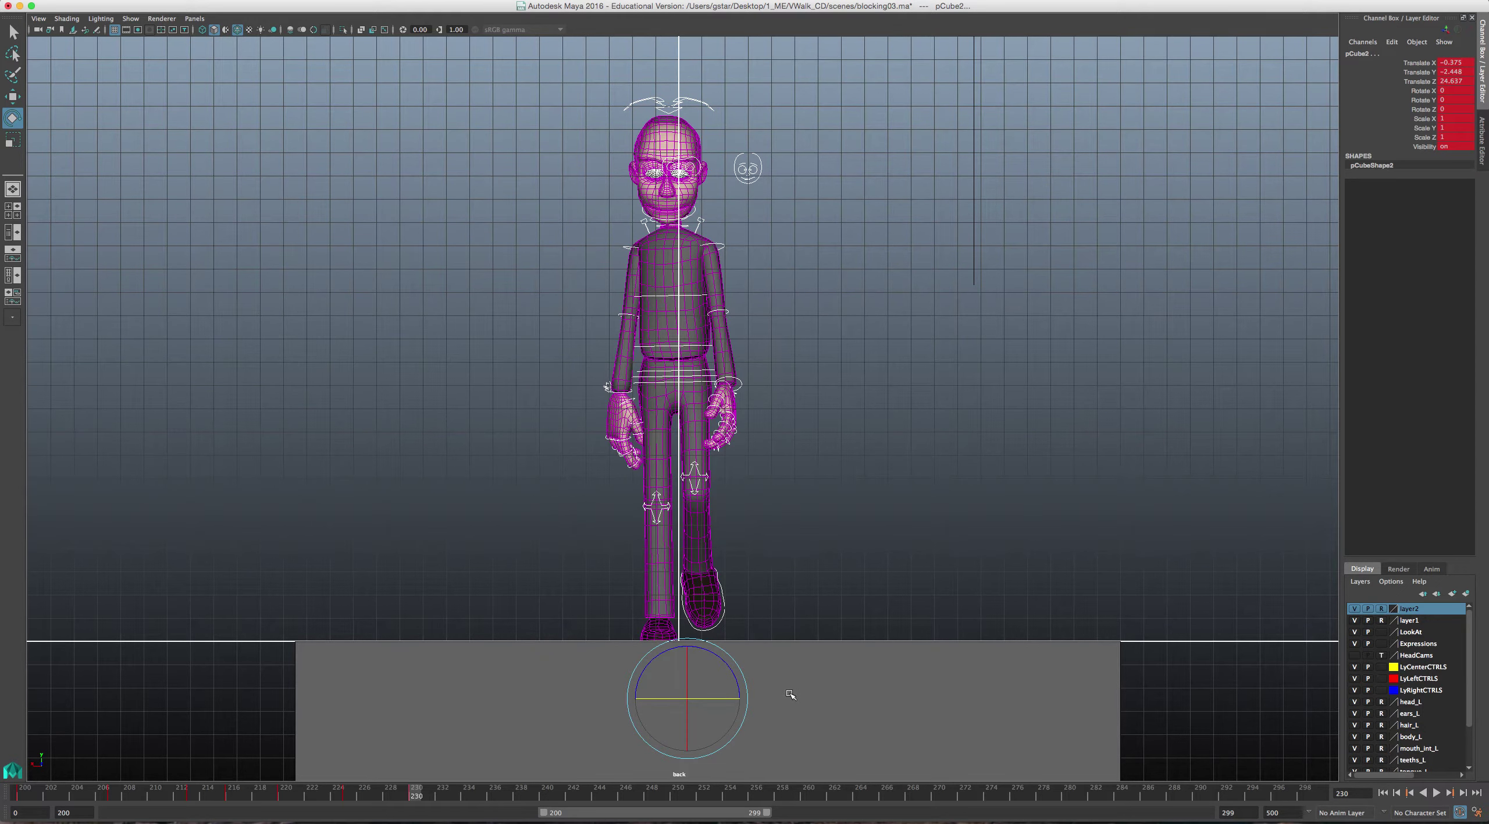
key("comma")
key("period")
key("comma")
key("comma")
key("comma")
key("comma")
key("comma")
key("comma")
key("comma")
key("comma")
key("comma")
key("comma")
key("comma")
key("comma")
key("period")
key("period")
key("period")
key("period")
key("comma")
- Frame the full character side-on in the perspective view and compare the poses at frames 220 and 225 with the video reference
key("space")
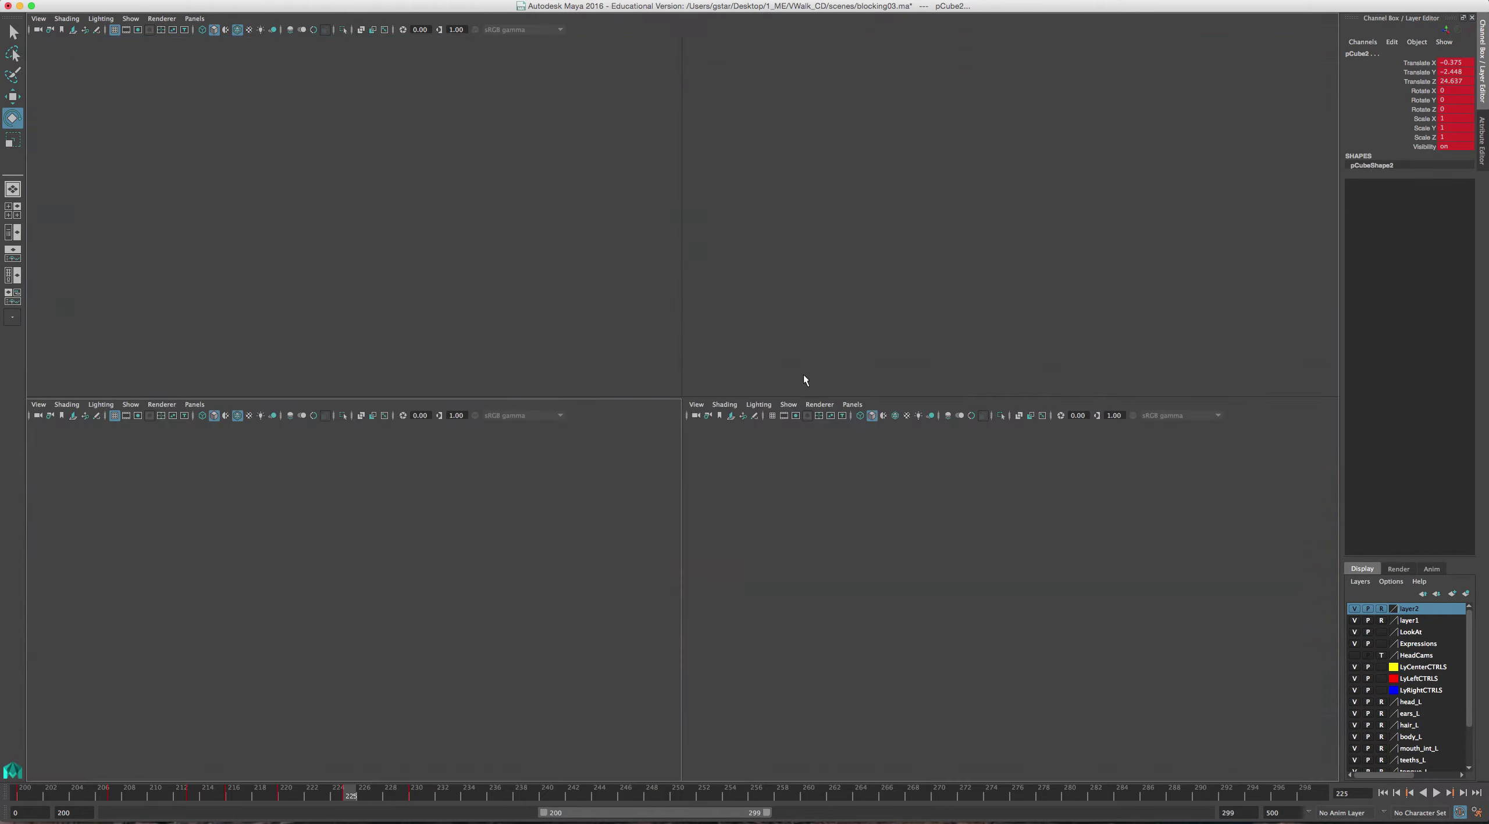
key("space")
scroll(810, 355, "down", 2)
scroll(887, 401, "down", 2)
left_click_drag(887, 401, 627, 439, "alt")
scroll(628, 440, "down", 4)
middle_click_drag(626, 500, 617, 275, "alt")
left_click_drag(617, 276, 614, 366, "alt")
scroll(605, 372, "down", 3)
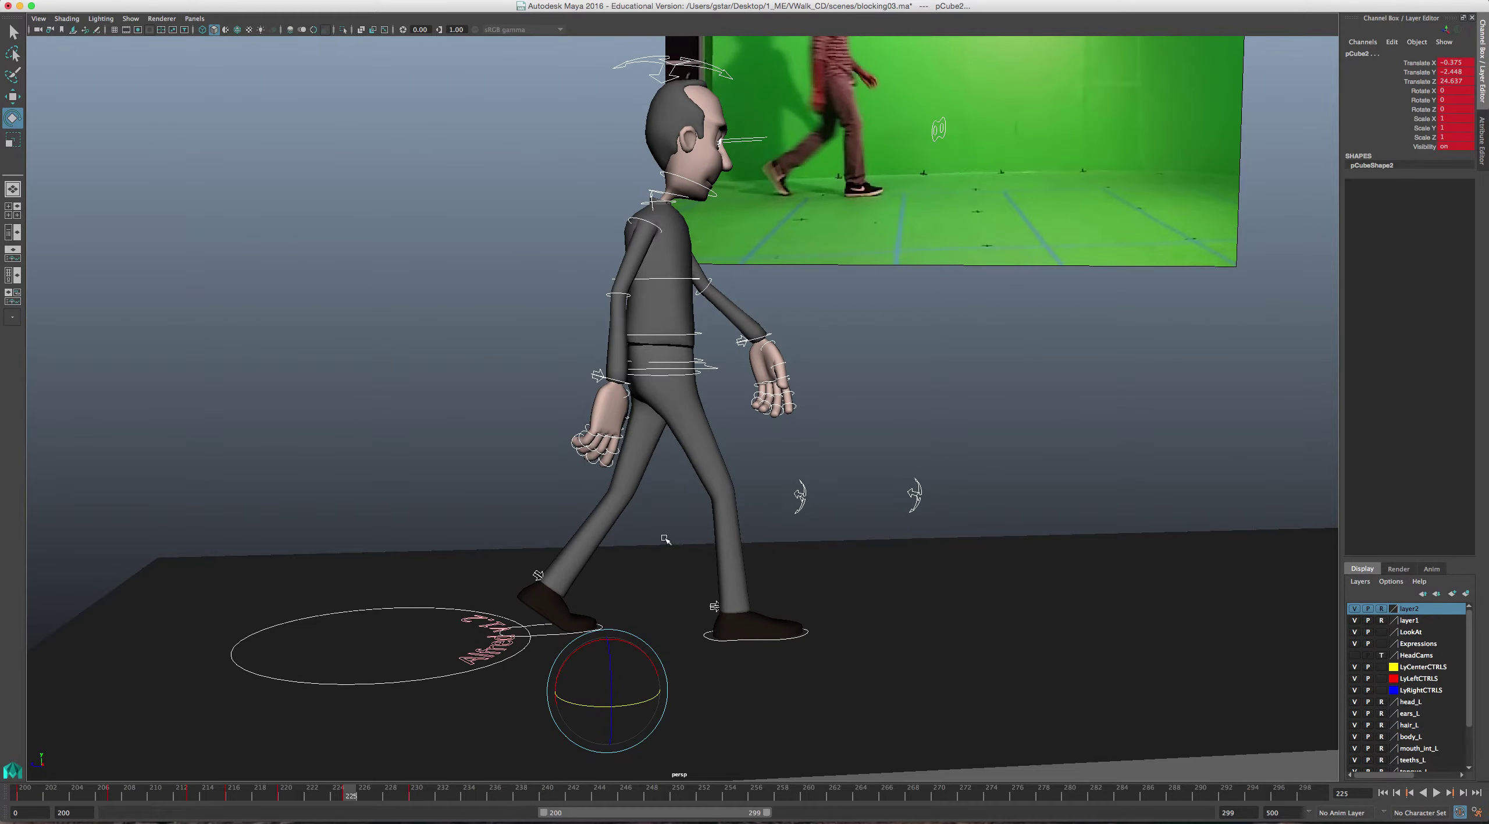
key("comma")
key("comma")
key("period")
key("period")
key("comma")
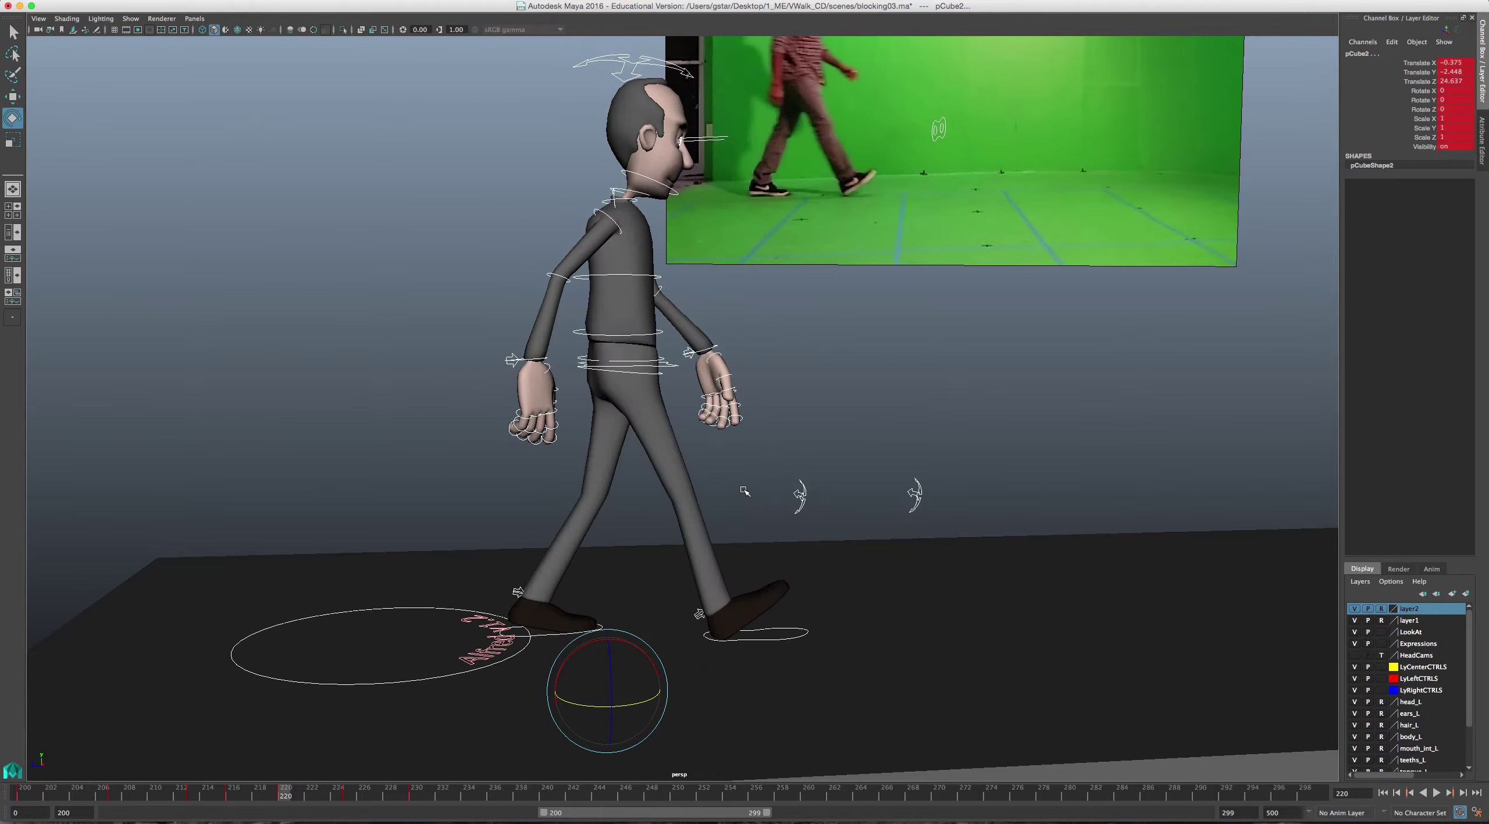
key("period")
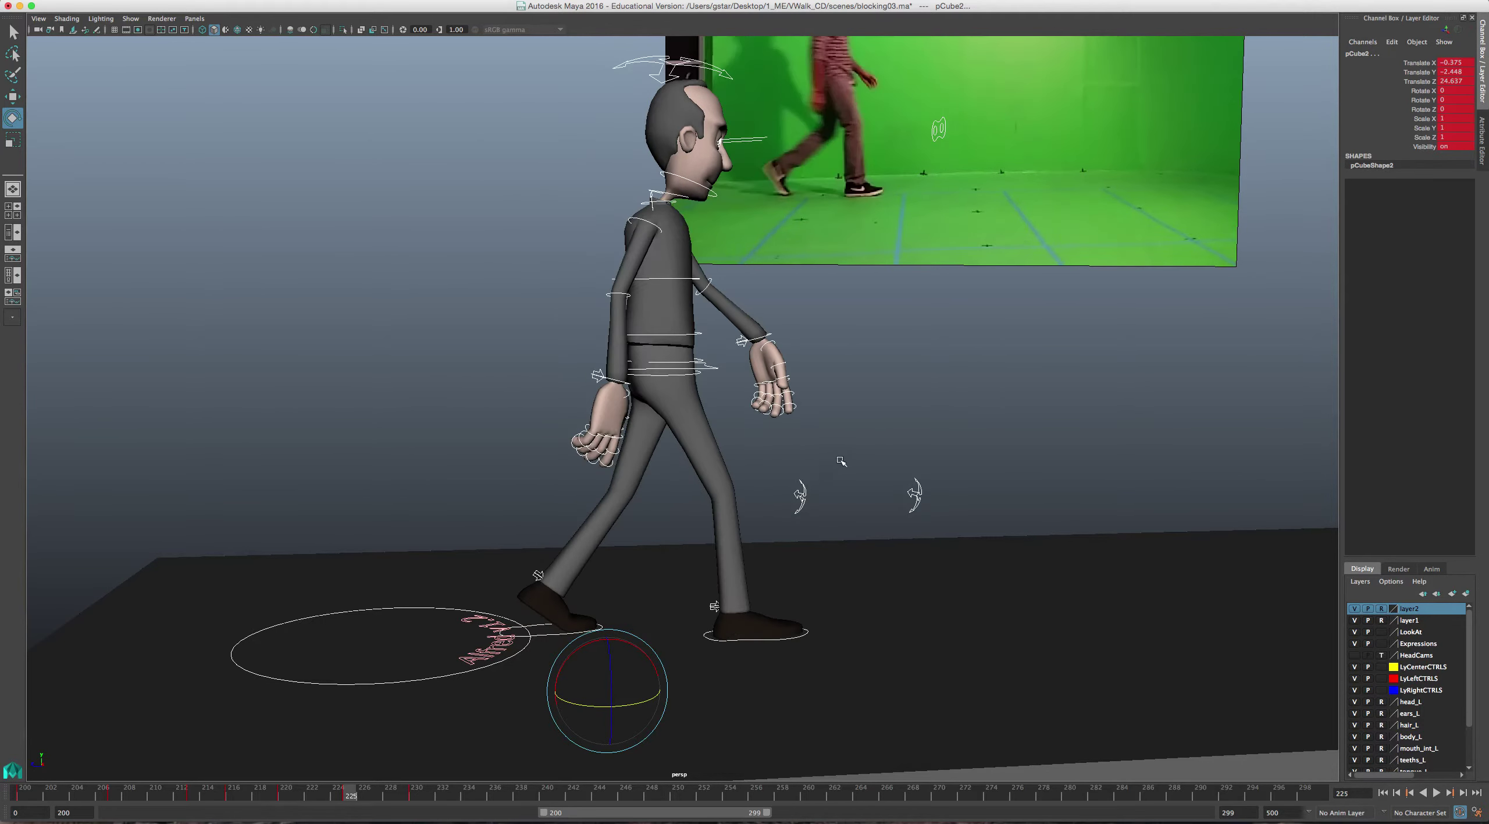
- At frame 225, rotate the left wrist control to about 10.7, 6.8 and 7.6 in X, Y and Z, lifting the hand forward
left_click(776, 336)
scroll(775, 336, "up", 2)
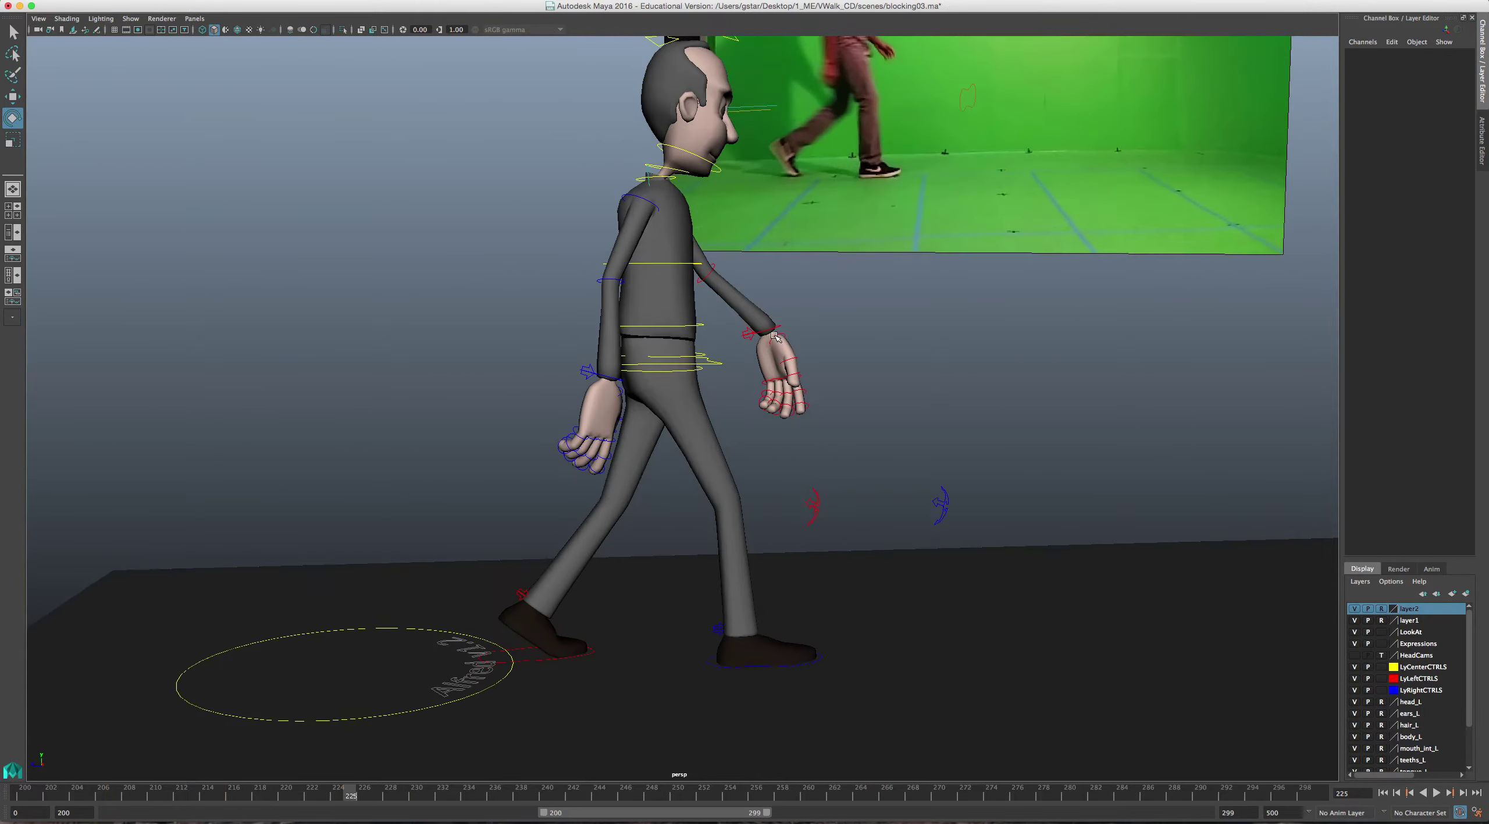
left_click(776, 336)
left_click_drag(777, 338, 687, 317, "alt")
left_click_drag(692, 320, 824, 311, "alt")
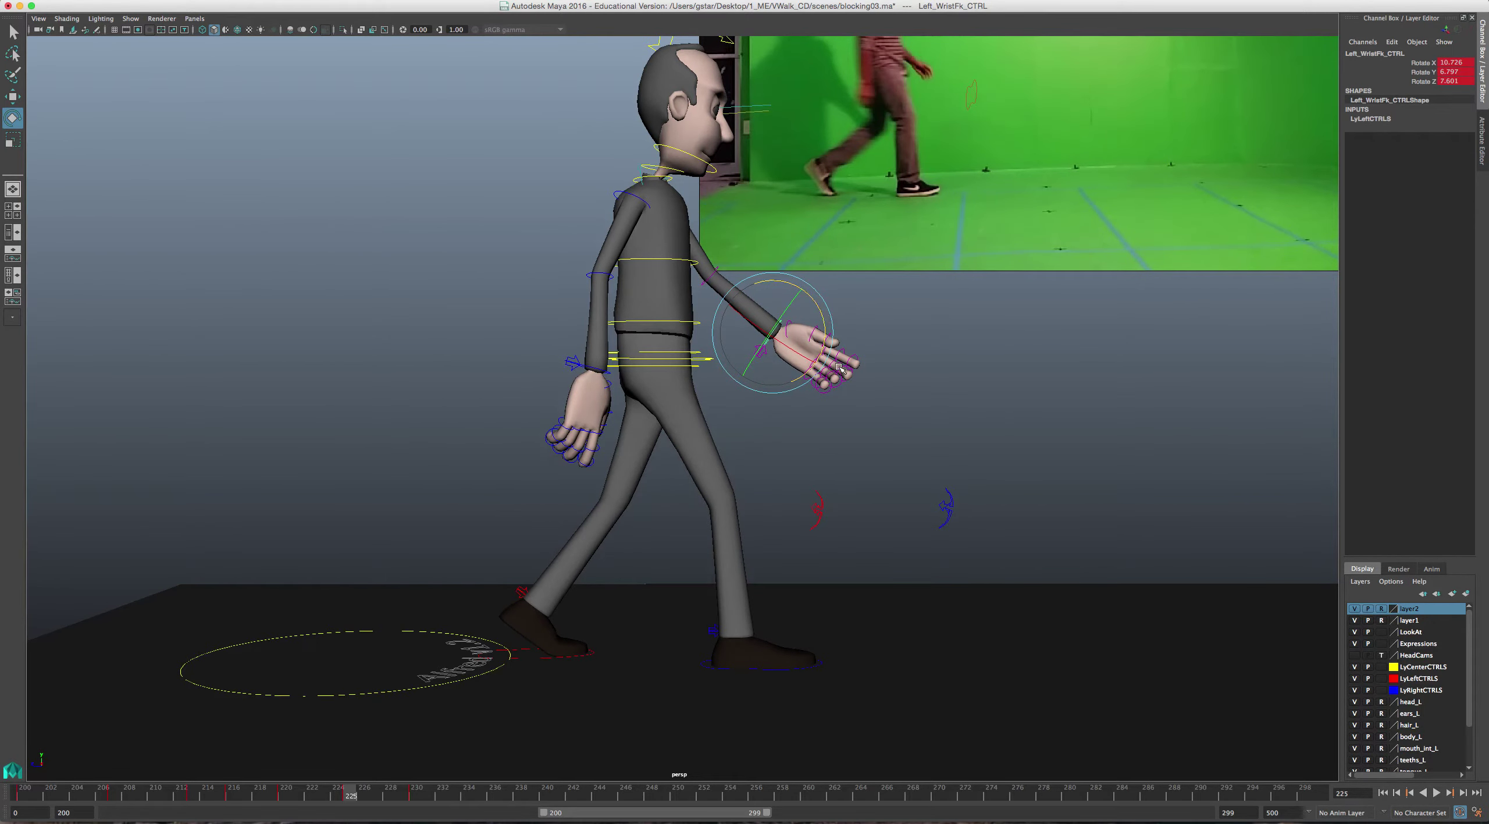
- Examine the left hand's motion through the keyed poses from frame 200 to 230
key("comma")
key("comma")
key("comma")
key("period")
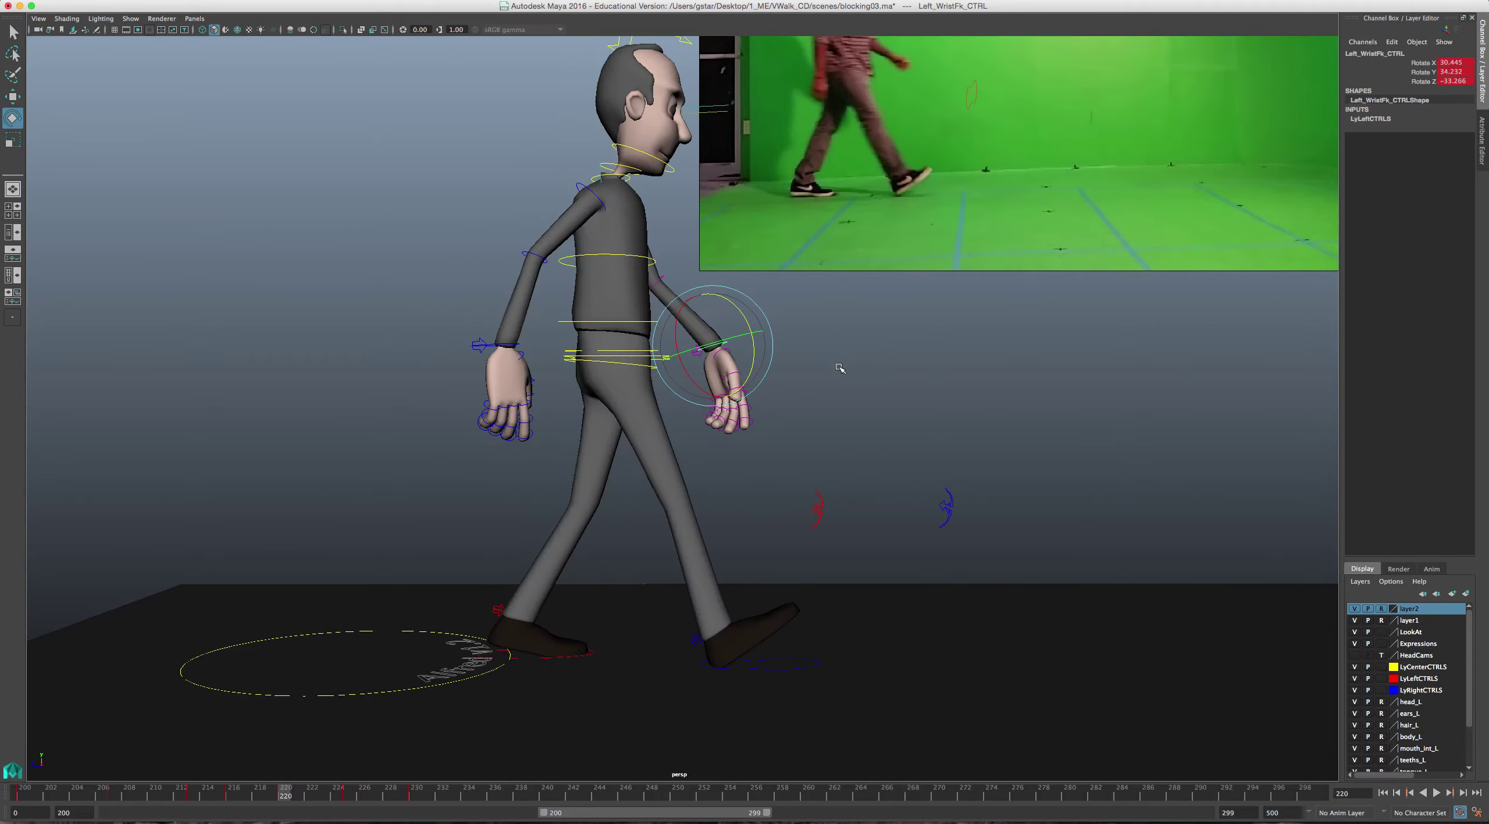
key("comma")
key("comma")
key("period")
key("period")
key("comma")
key("comma")
key("comma")
key("period")
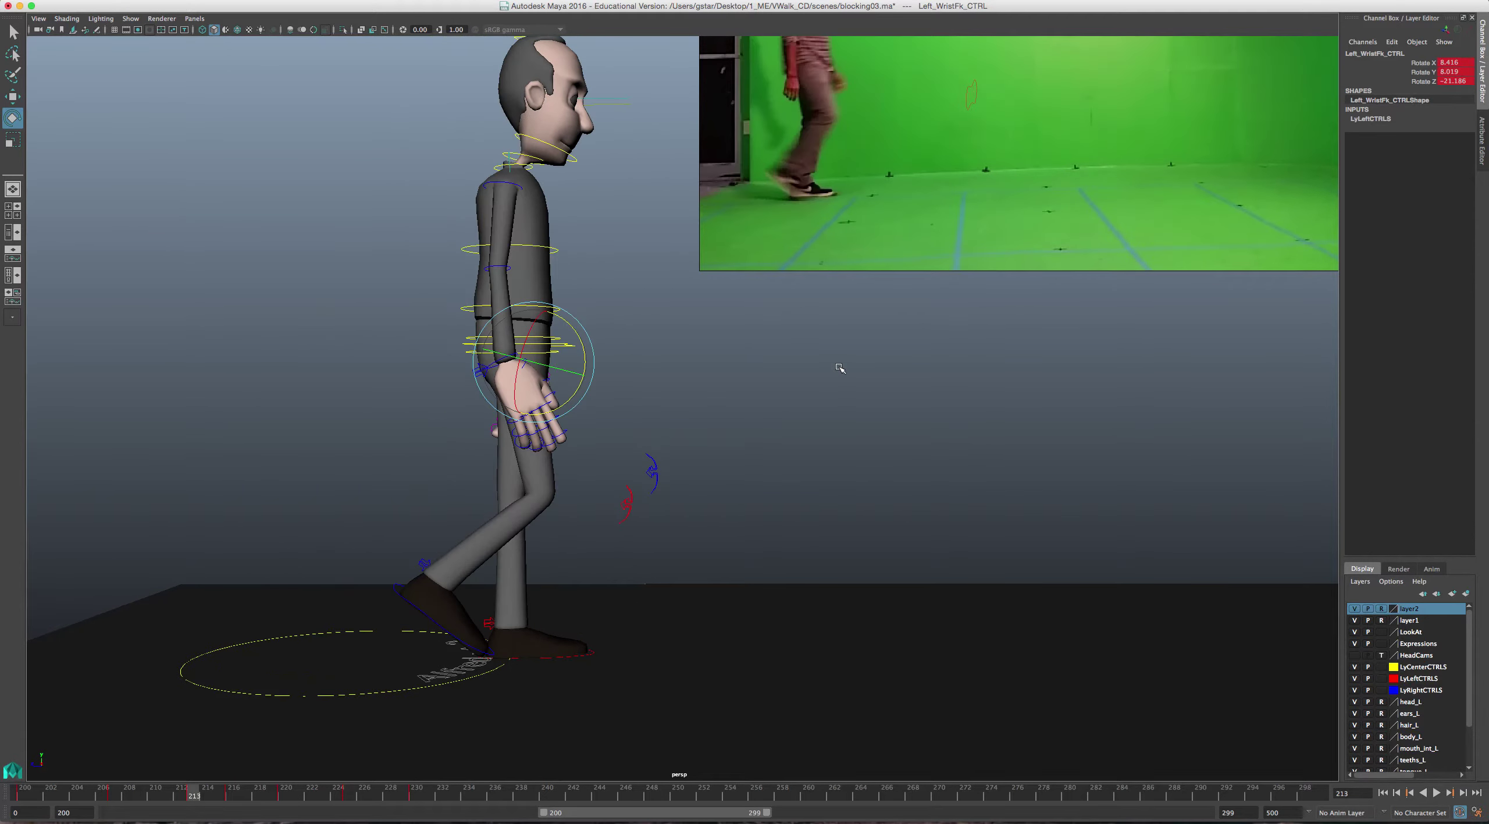
key("comma")
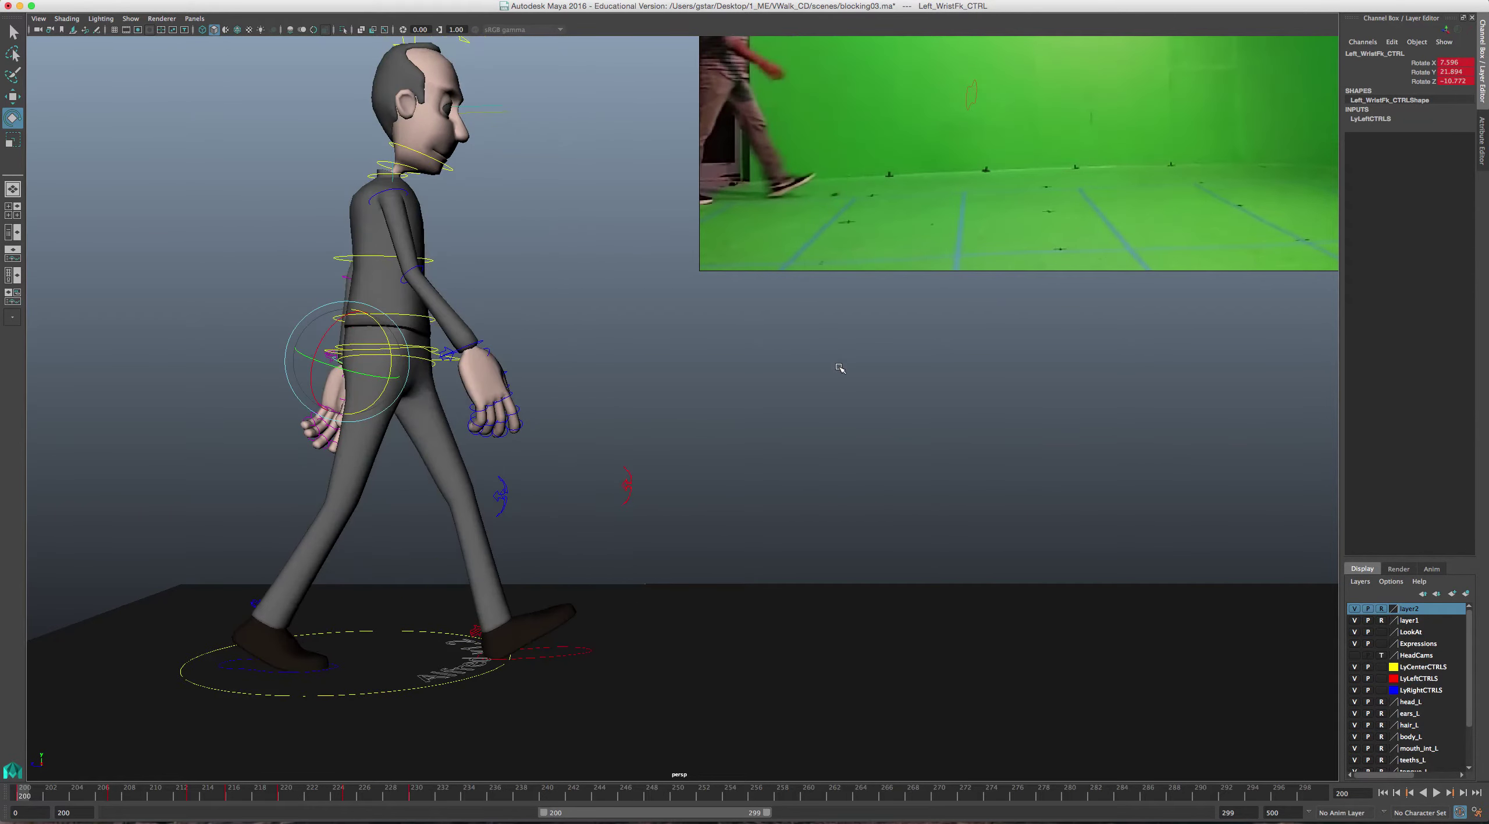
key("period")
key("period")
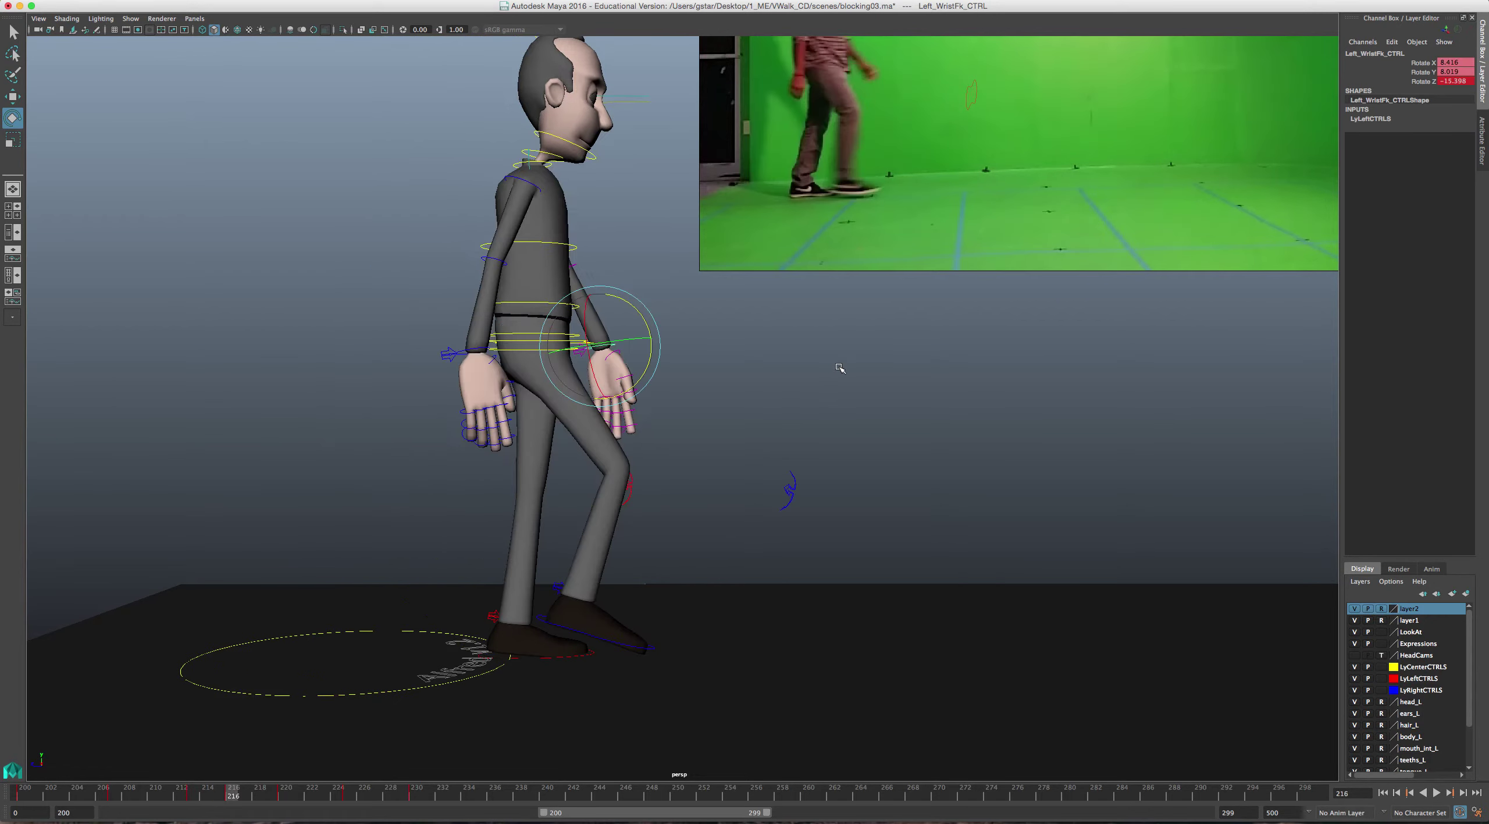
key("period")
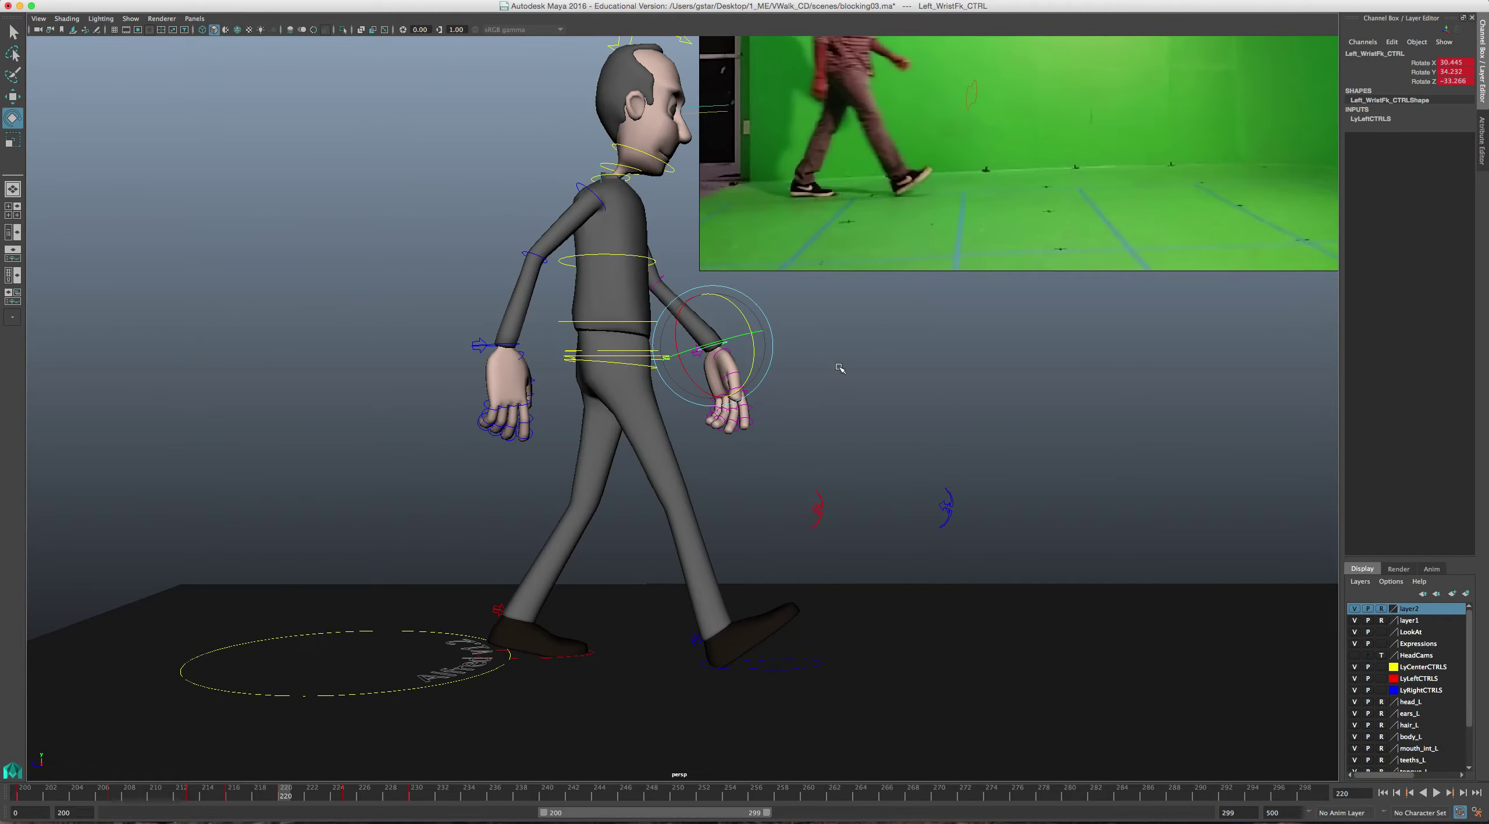
key("period")
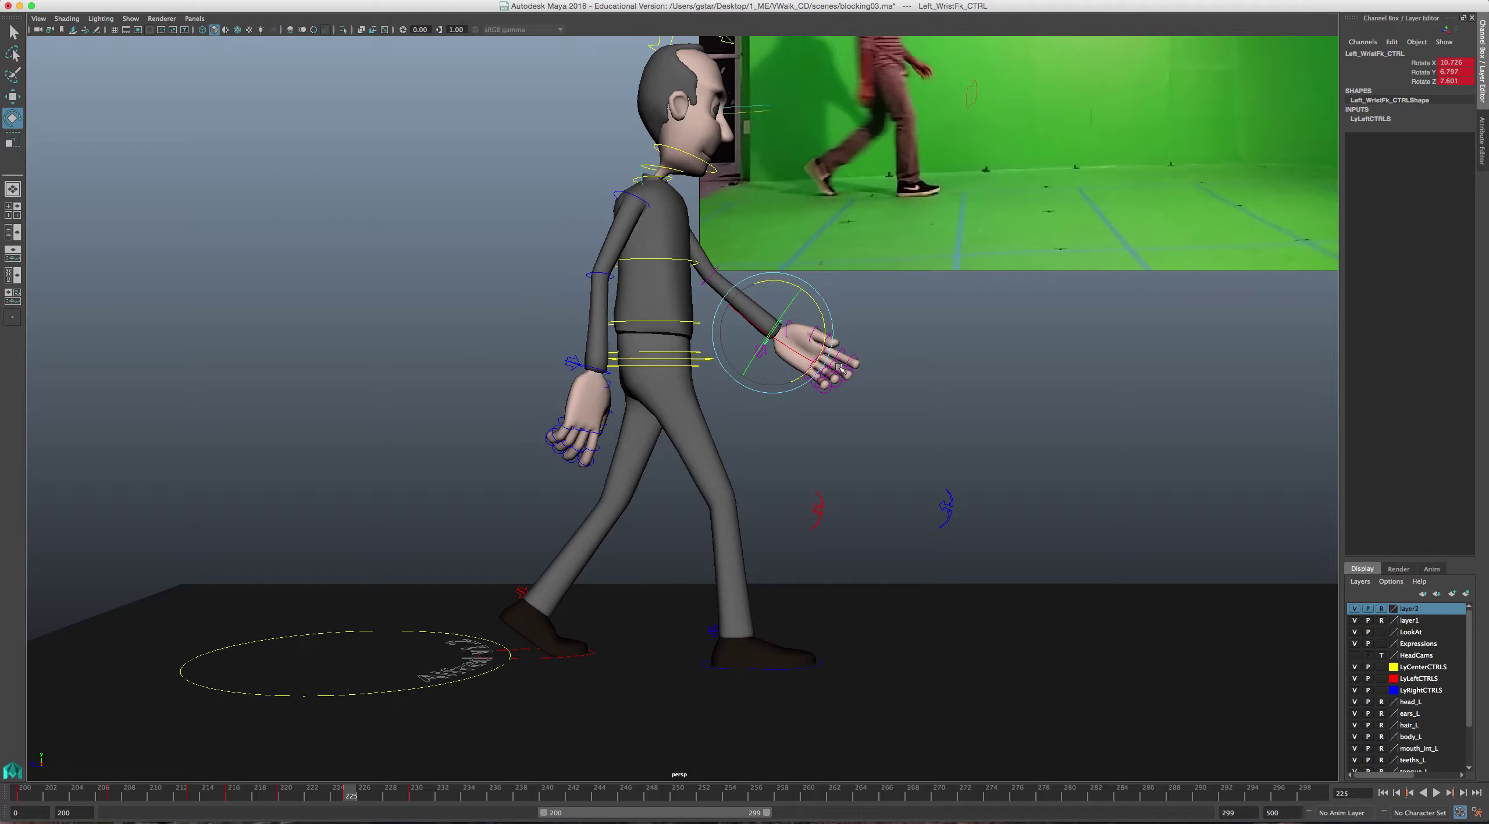
key("period")
key("comma")
key("period")
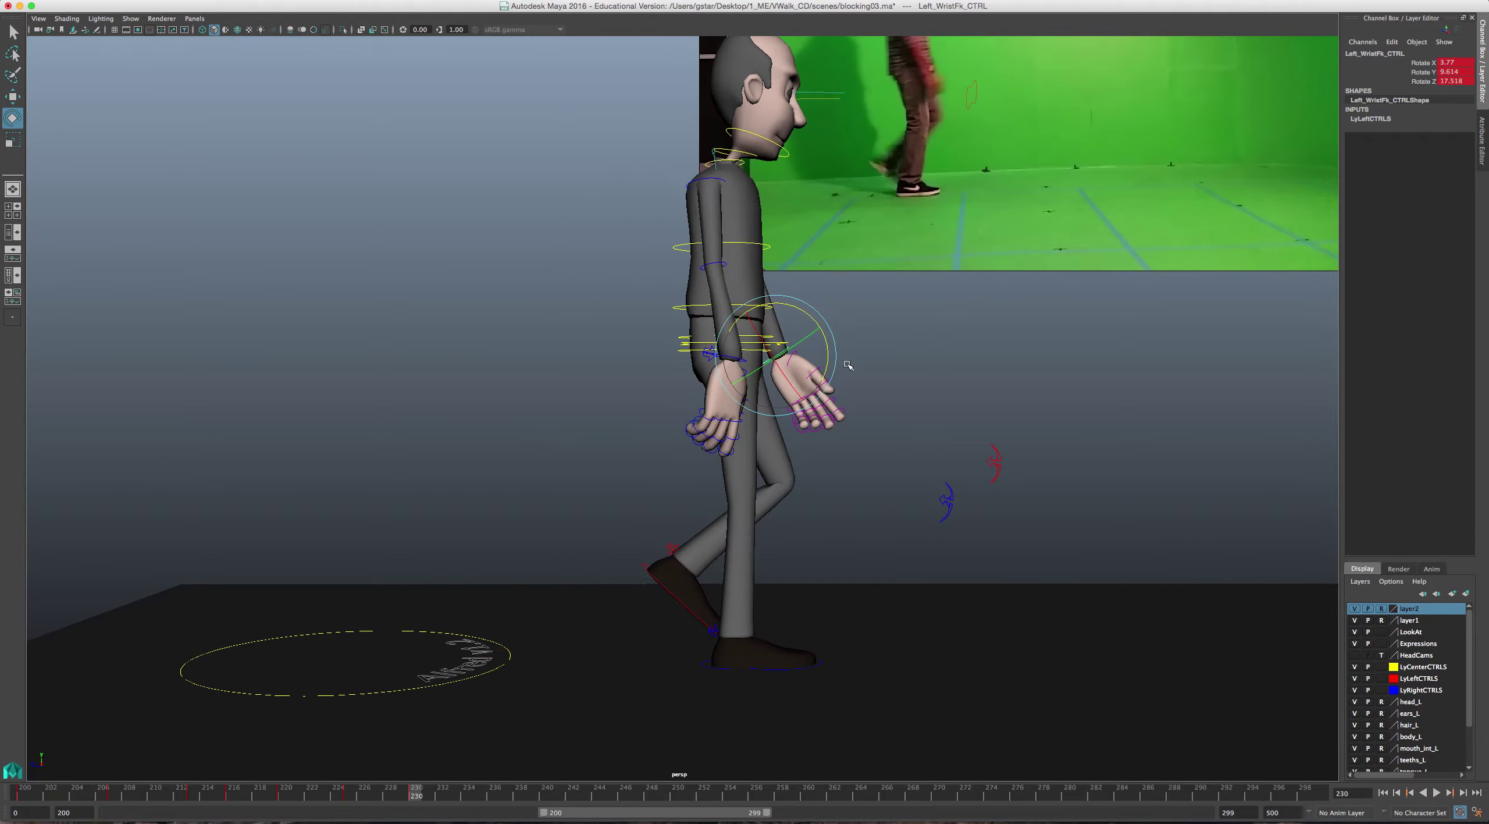
key("comma")
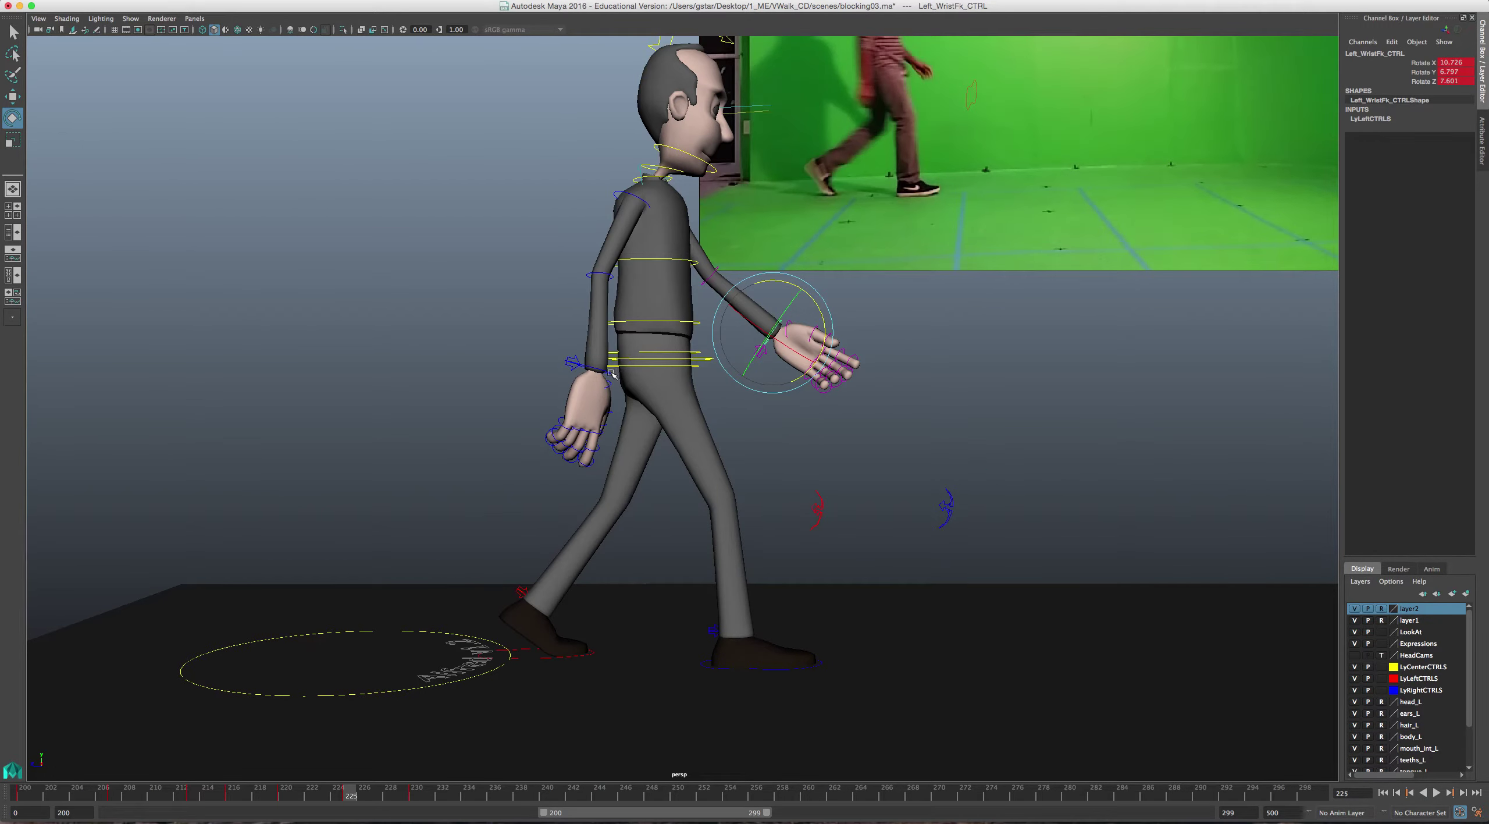
- Select the right wrist control and compare the right hand's angle across frames 220, 225 and 230
left_click(611, 373)
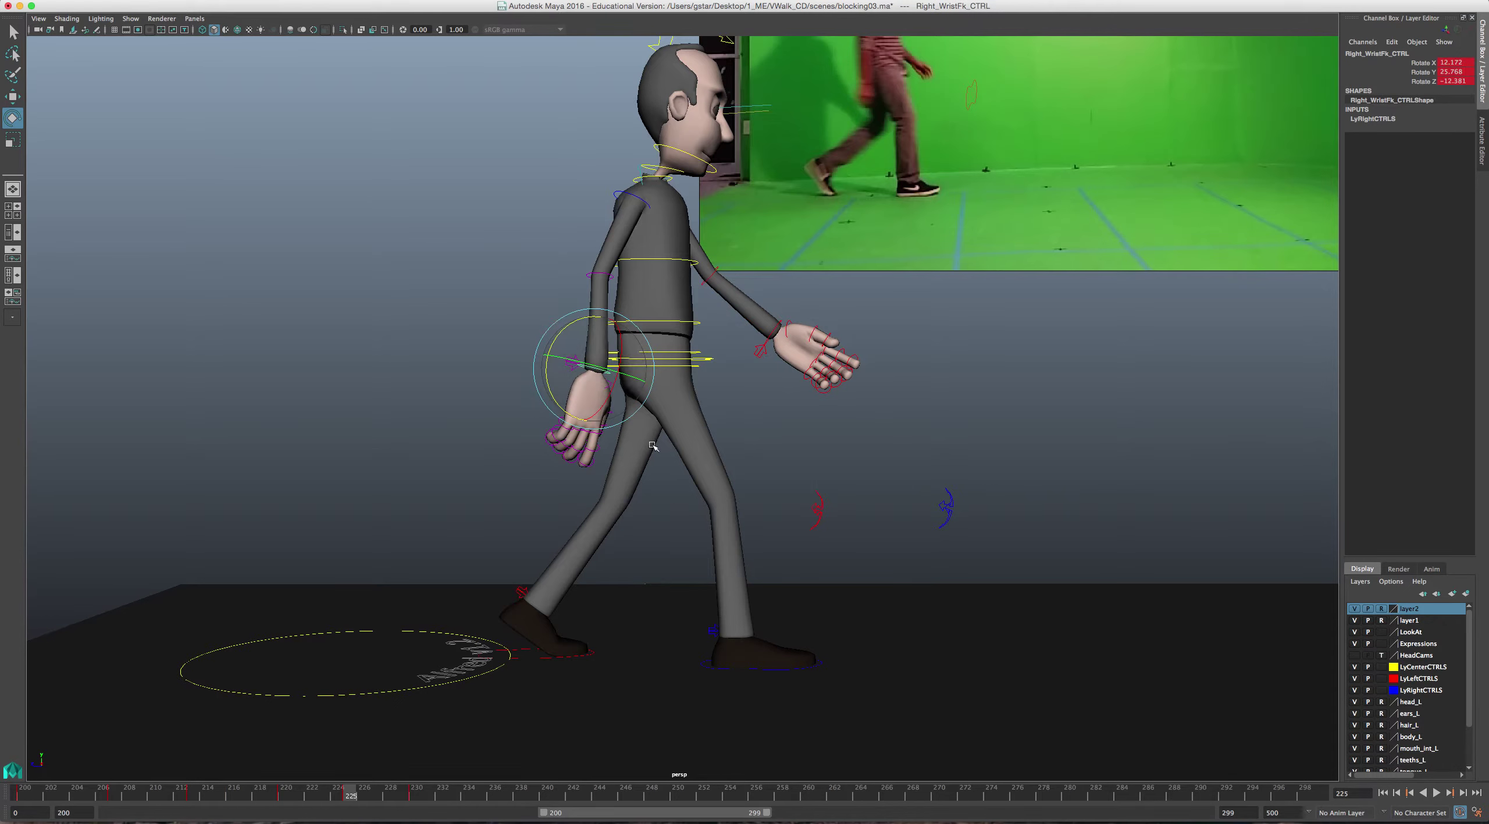
key("period")
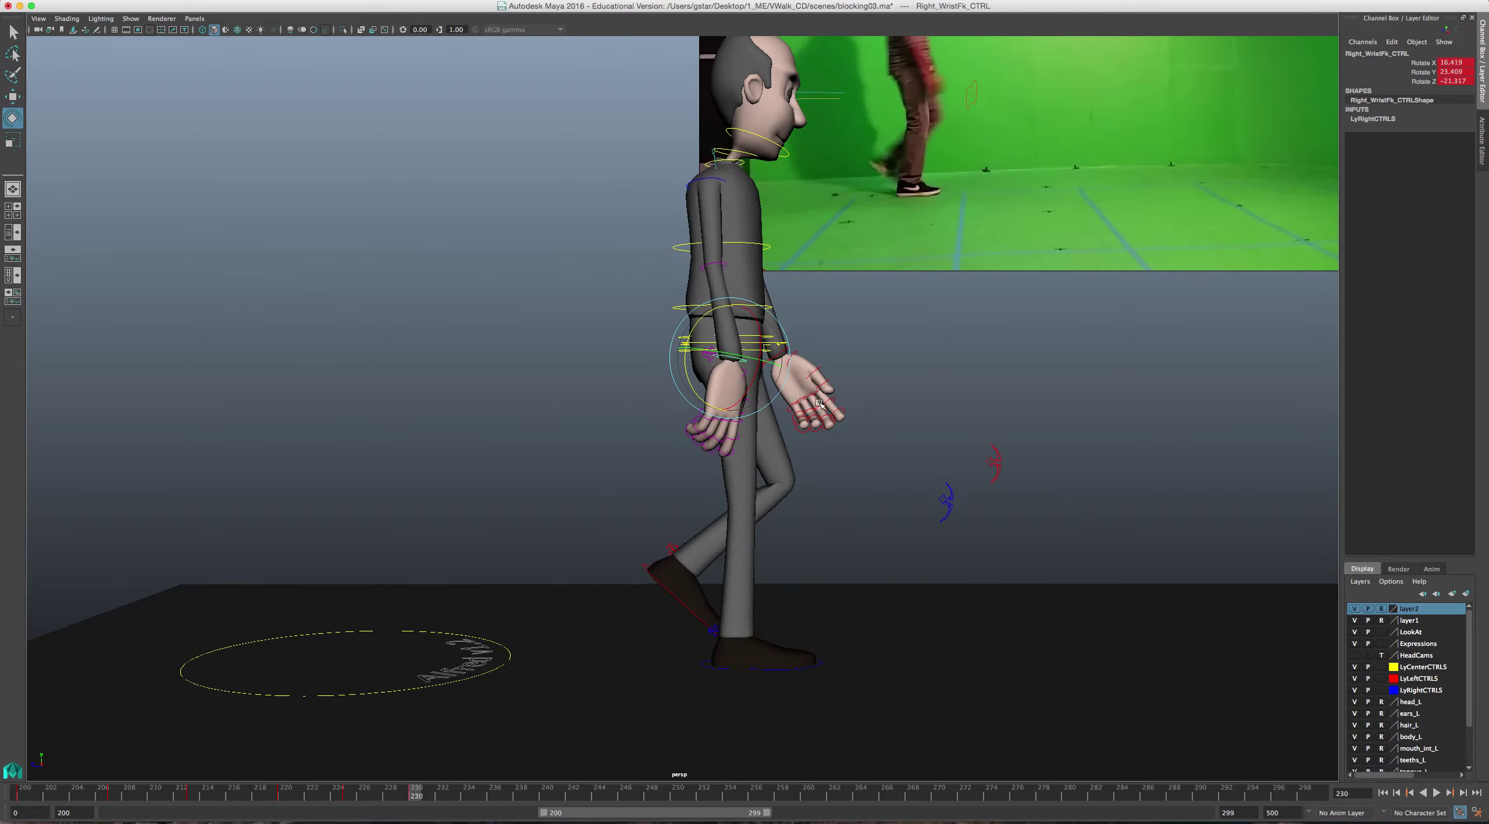
key("comma")
key("comma")
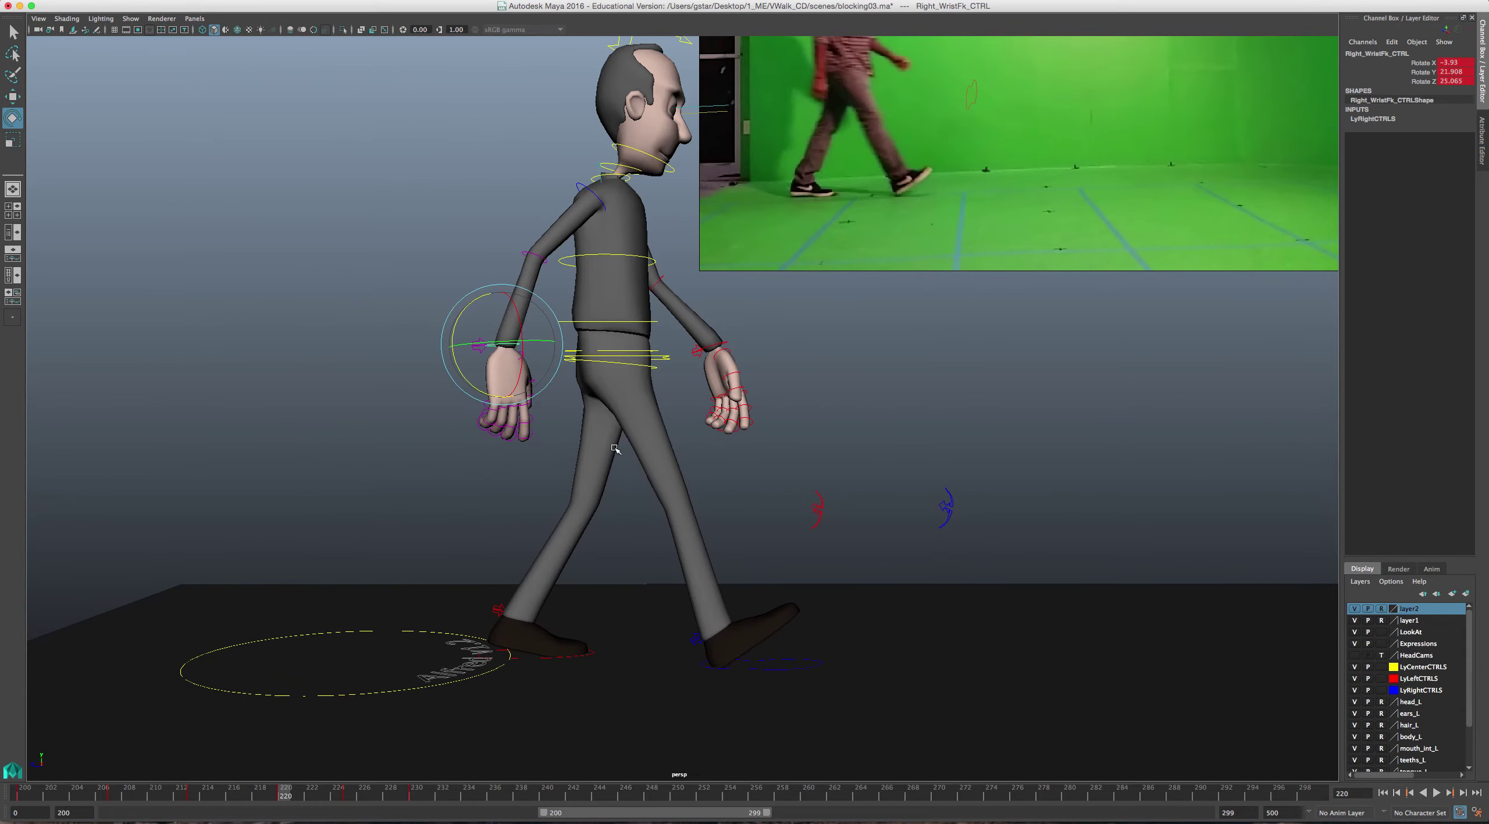
key("period")
key("period")
- Inspect the frame 230 passing pose from a three-quarter angle and from the side beside the video reference
left_click(839, 362)
left_click_drag(839, 362, 716, 478, "alt")
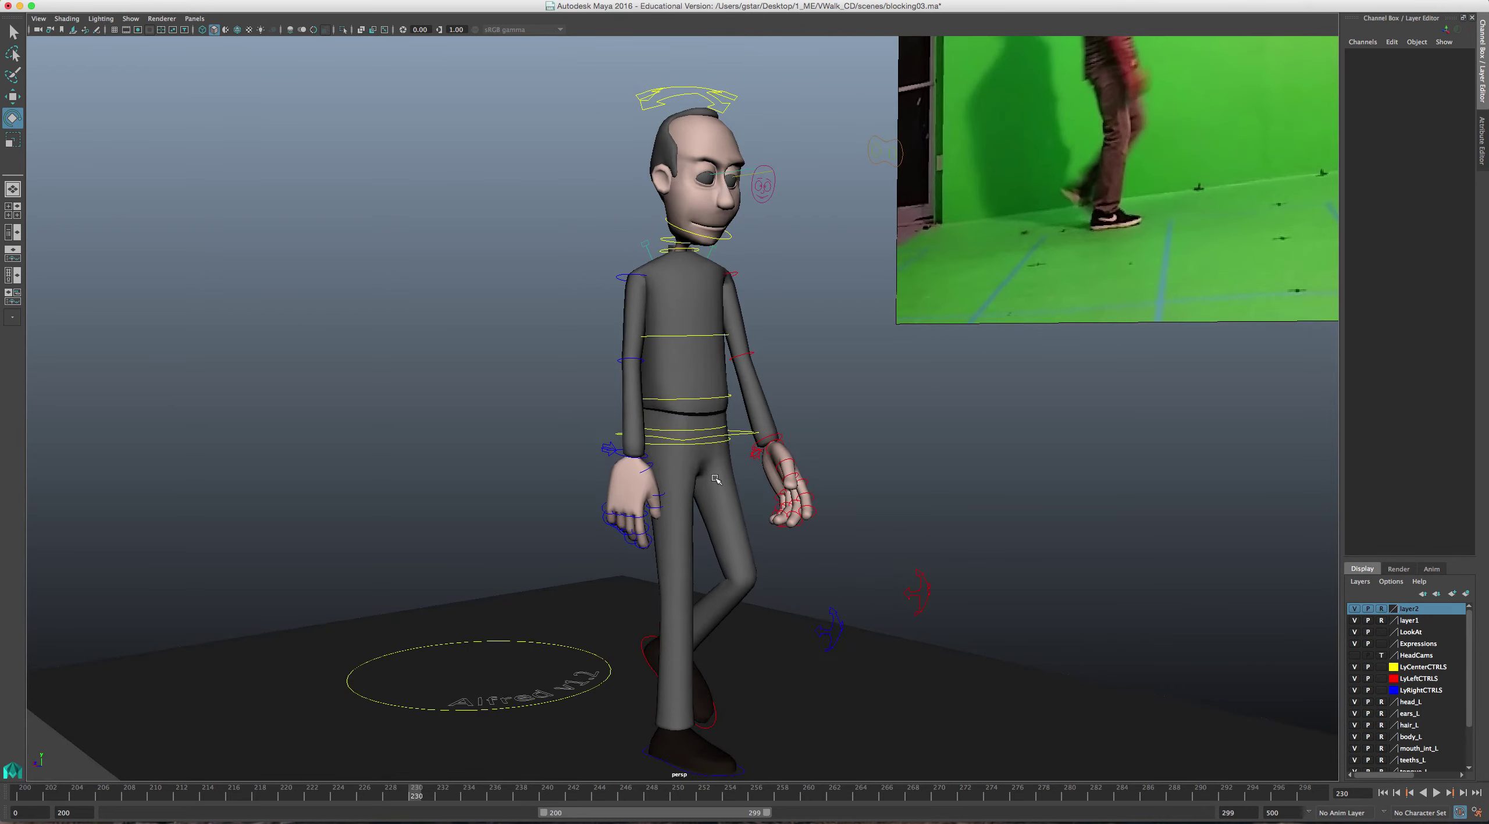
left_click_drag(768, 436, 736, 531, "alt")
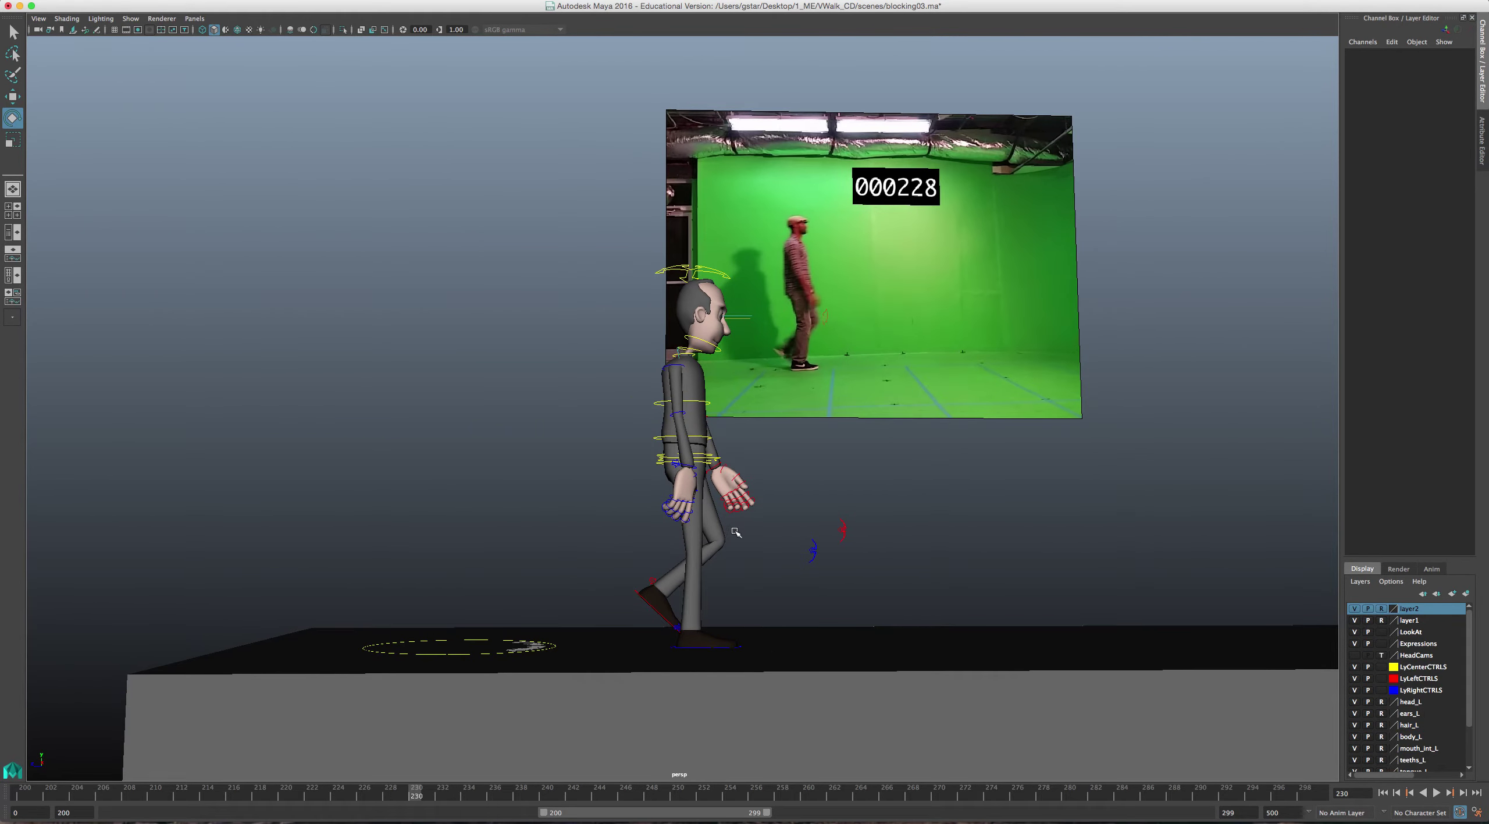
left_click_drag(673, 419, 678, 414, "alt")
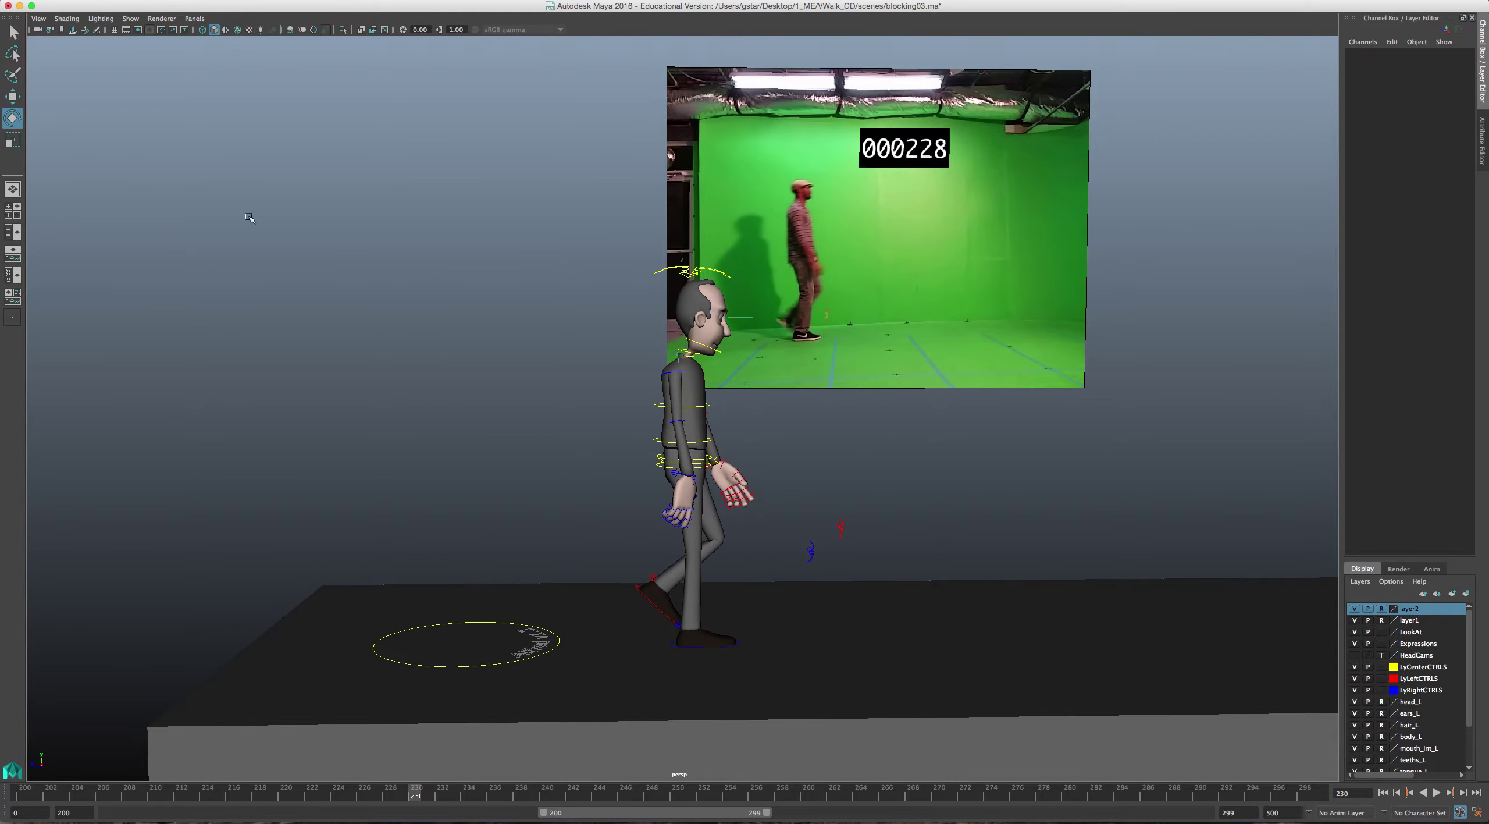
left_click(97, 31)
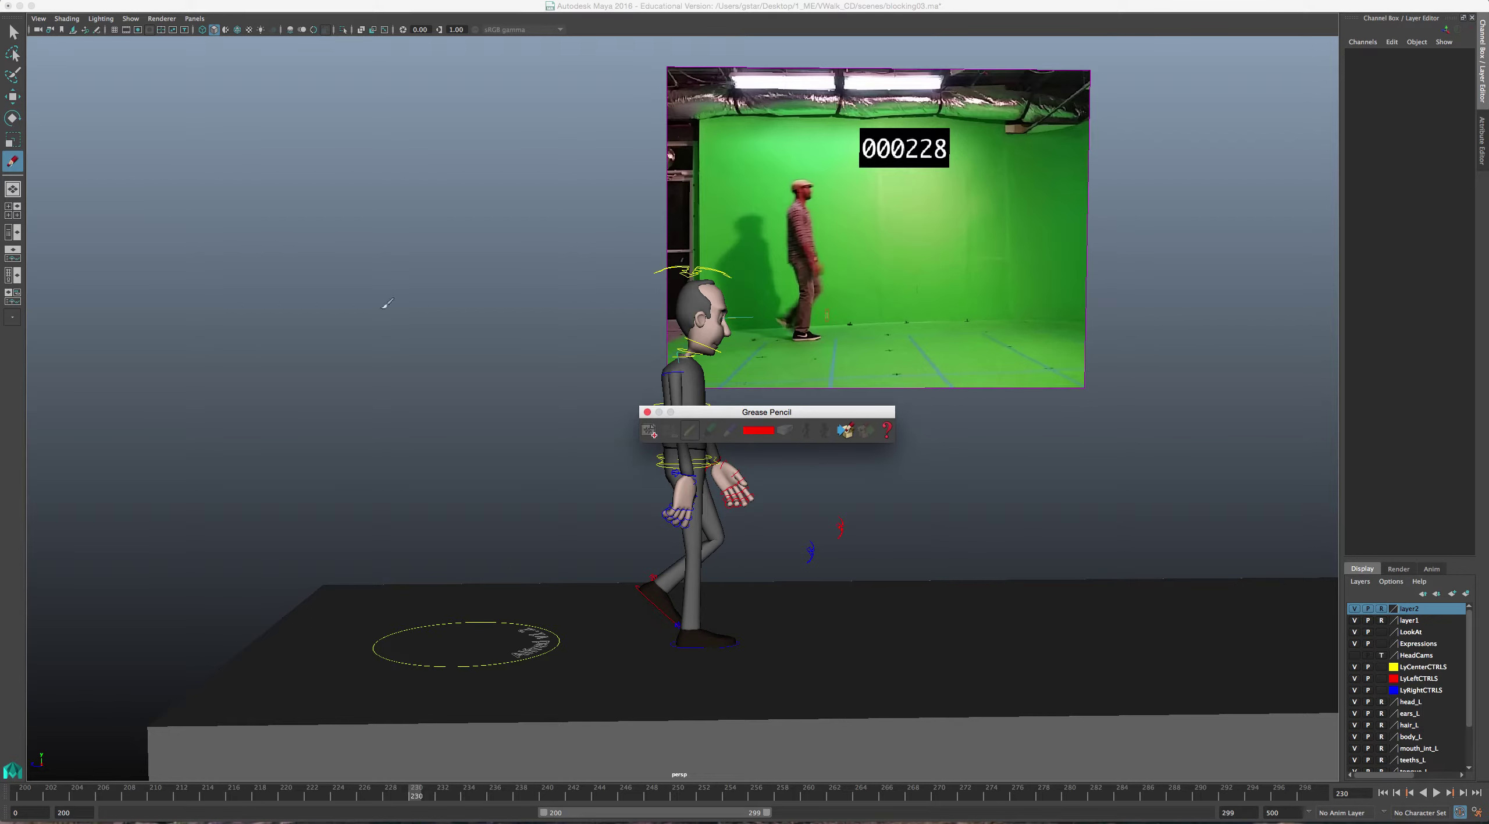
left_click(647, 412)
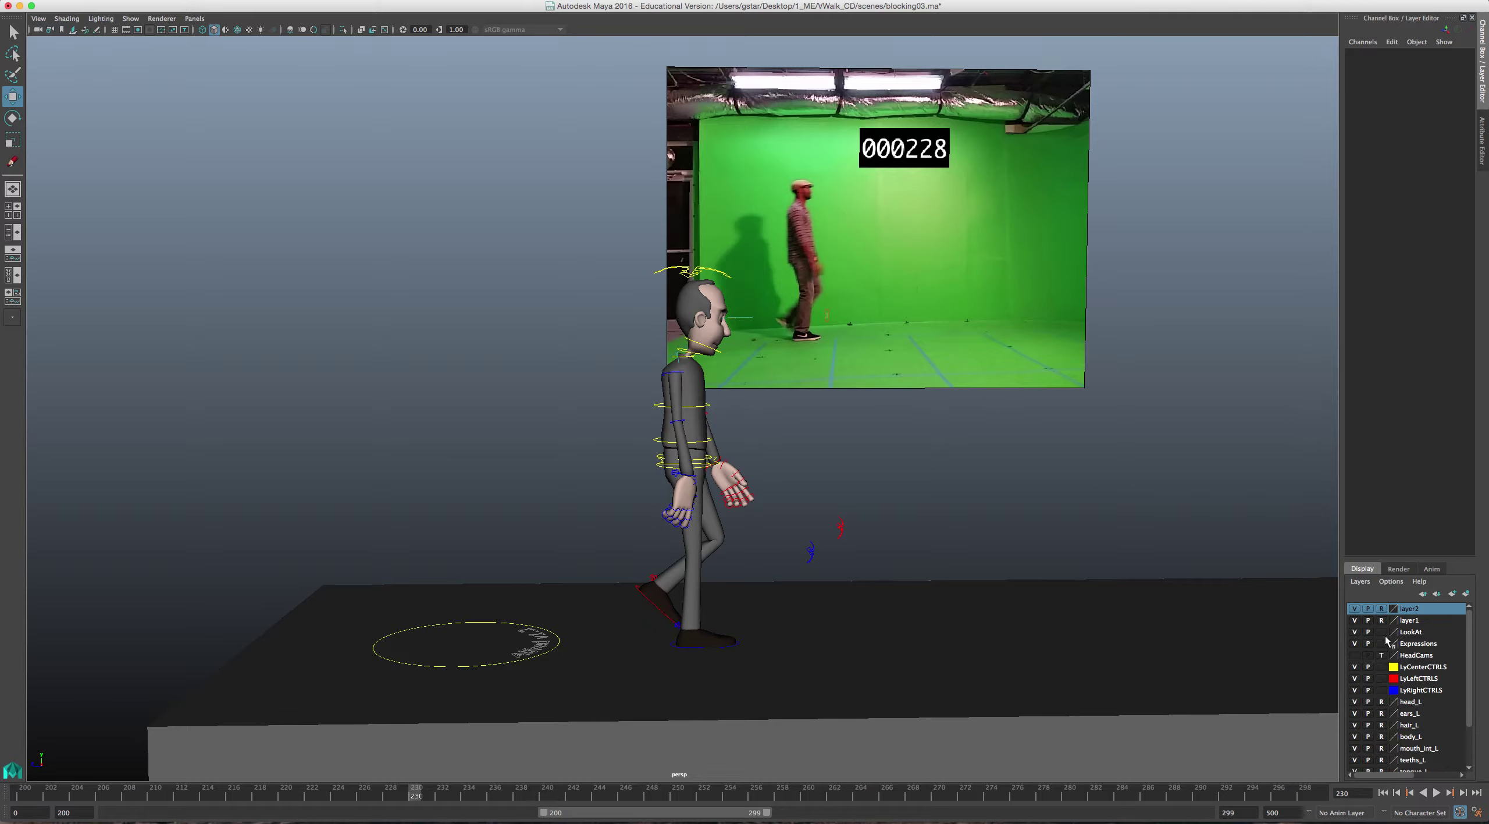
- Switch layer2 from reference to normal display and hide it so the video reference plane disappears
left_click(1382, 609)
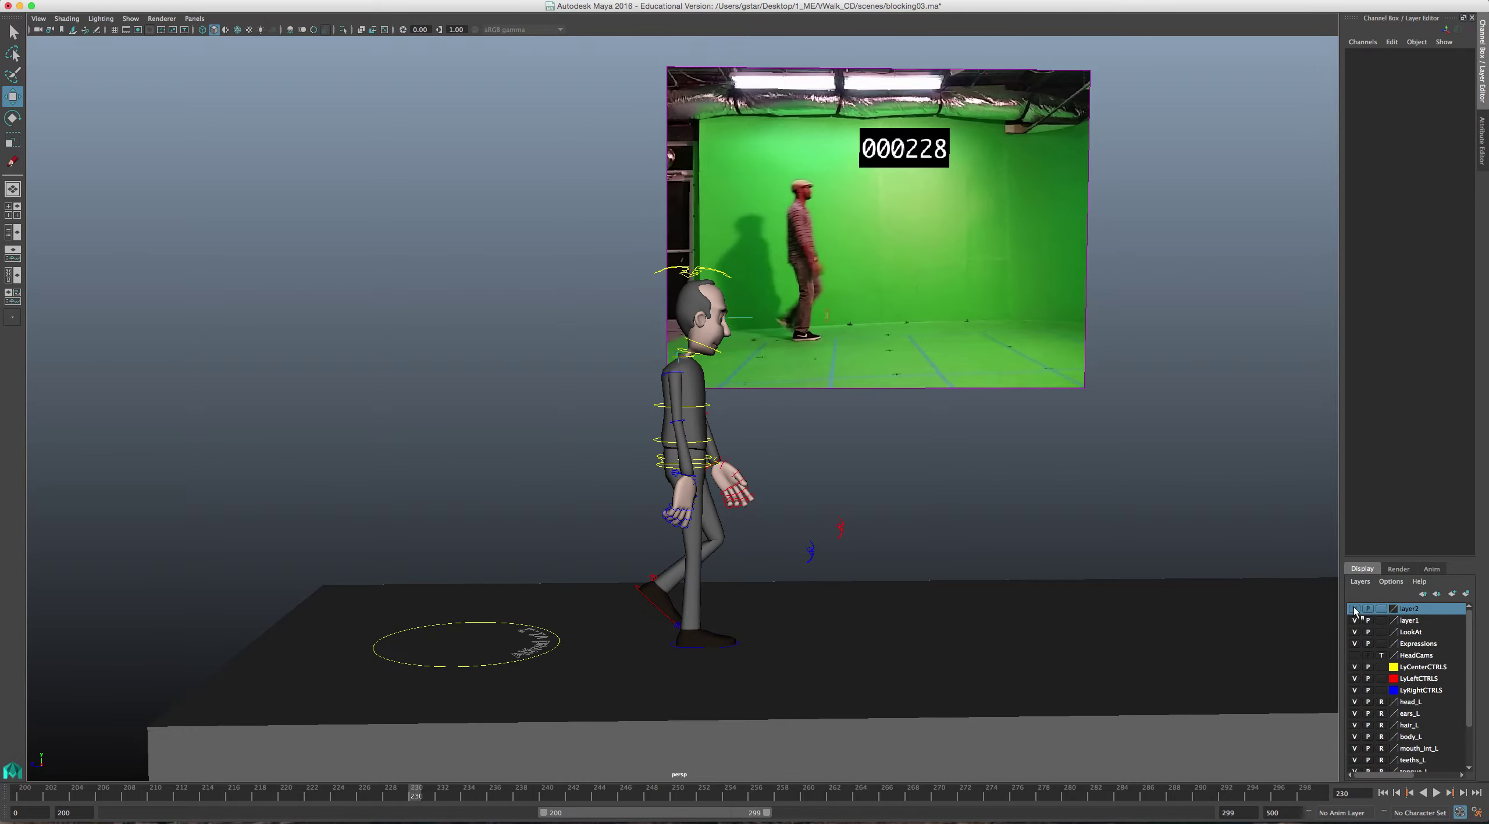
left_click(1354, 609)
left_click(1381, 621)
left_click(1381, 621)
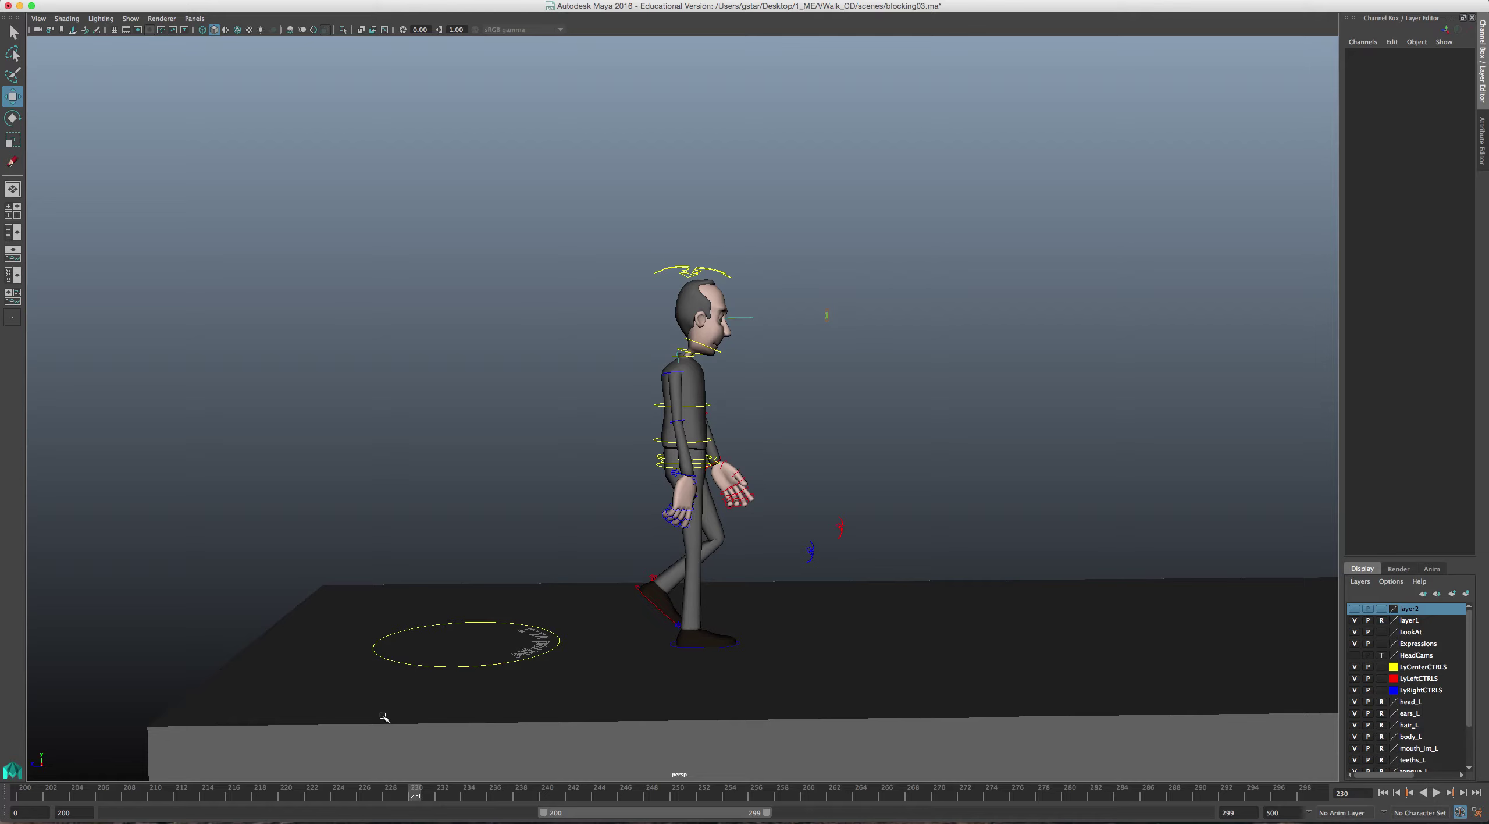
- Extend the playback range back to frame 0, select all the character's controls and move their frame 200 keys to frame 1
left_click_drag(542, 814, 89, 816)
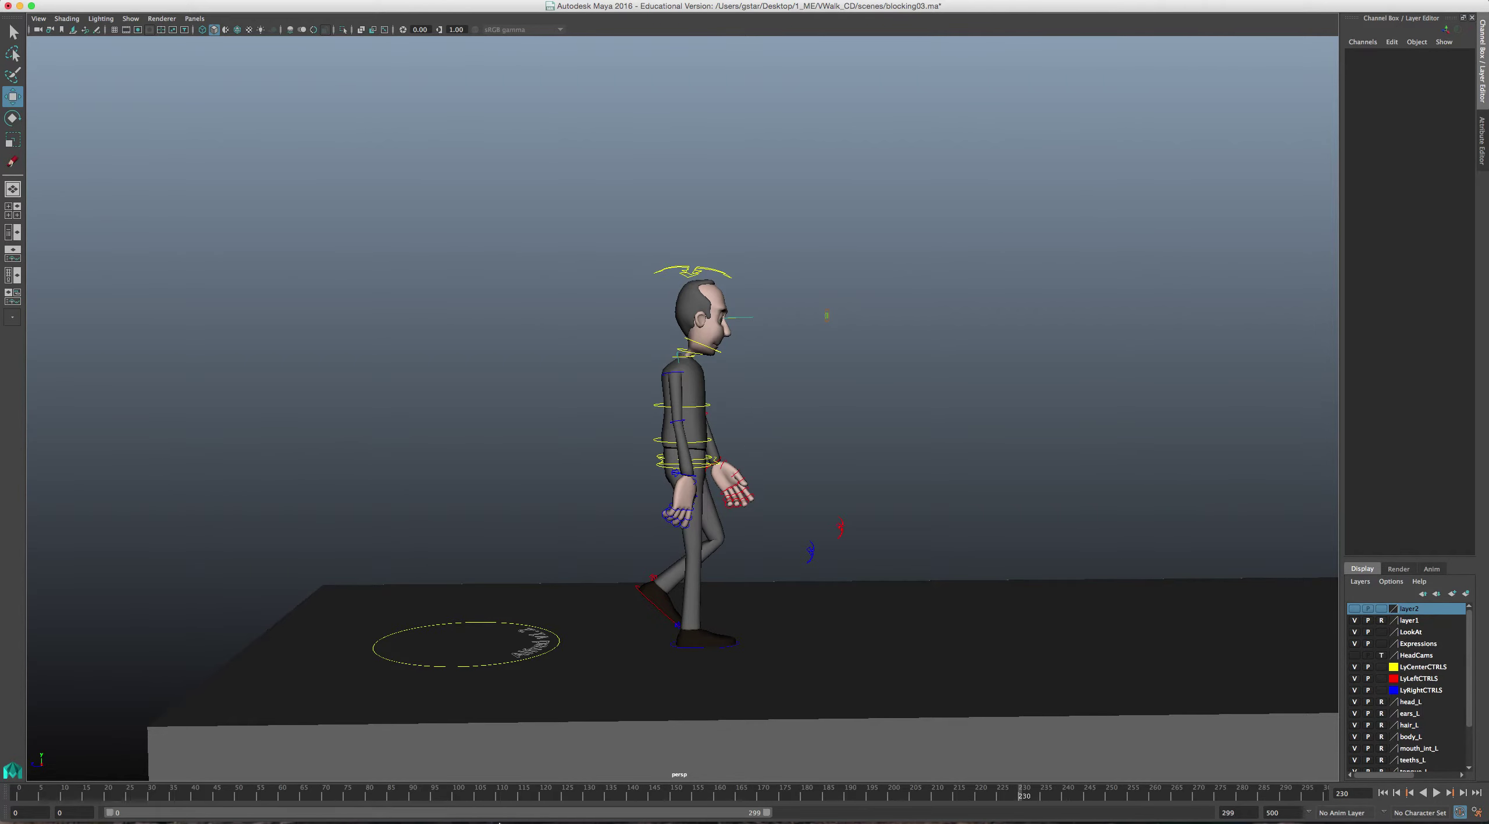
left_click_drag(505, 220, 942, 714)
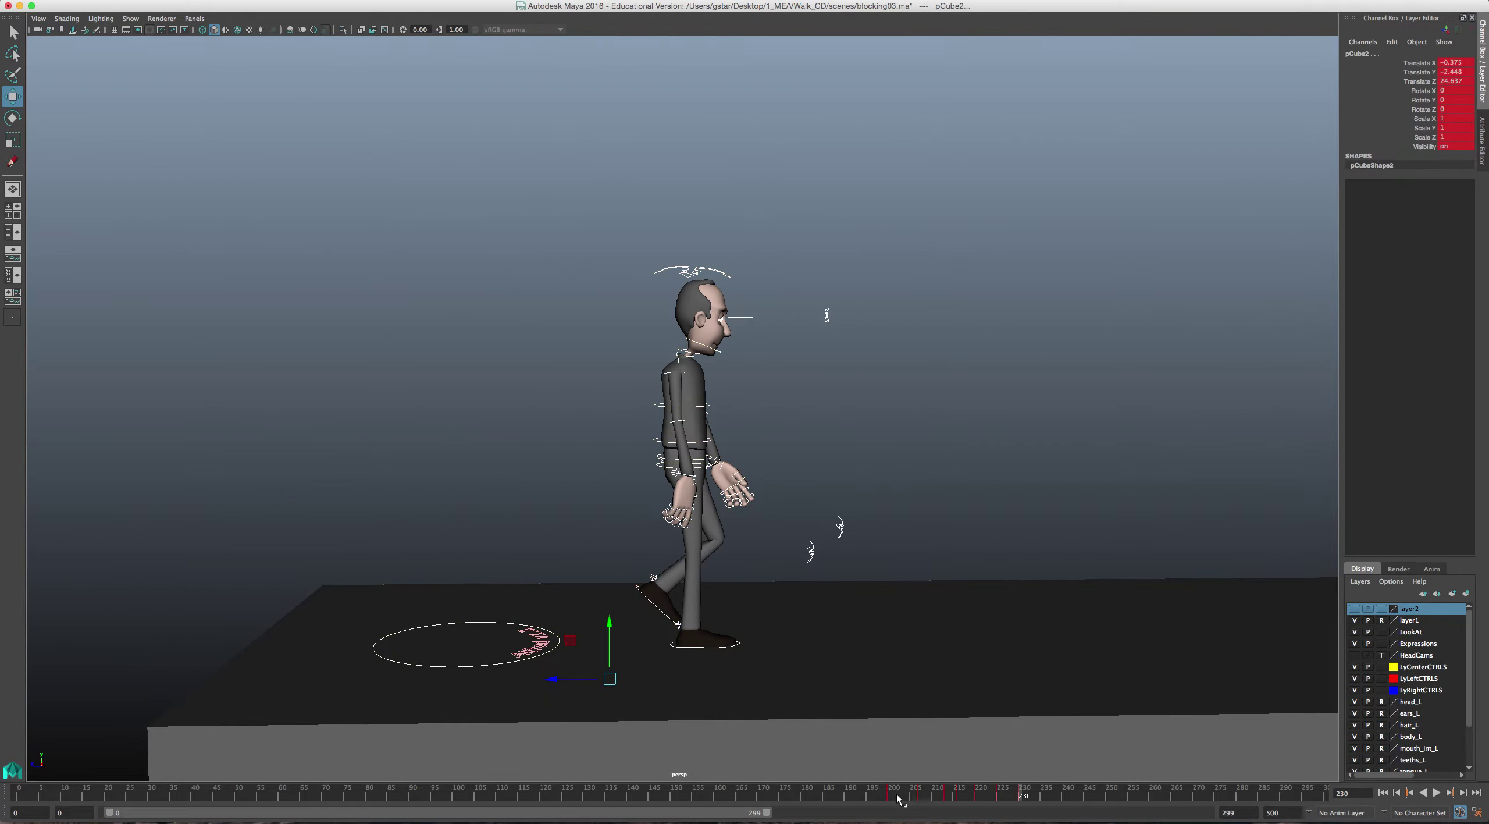
mouse_move(894, 797)
left_mouse_down()
mouse_move(966, 799)
mouse_move(894, 807)
left_mouse_up()
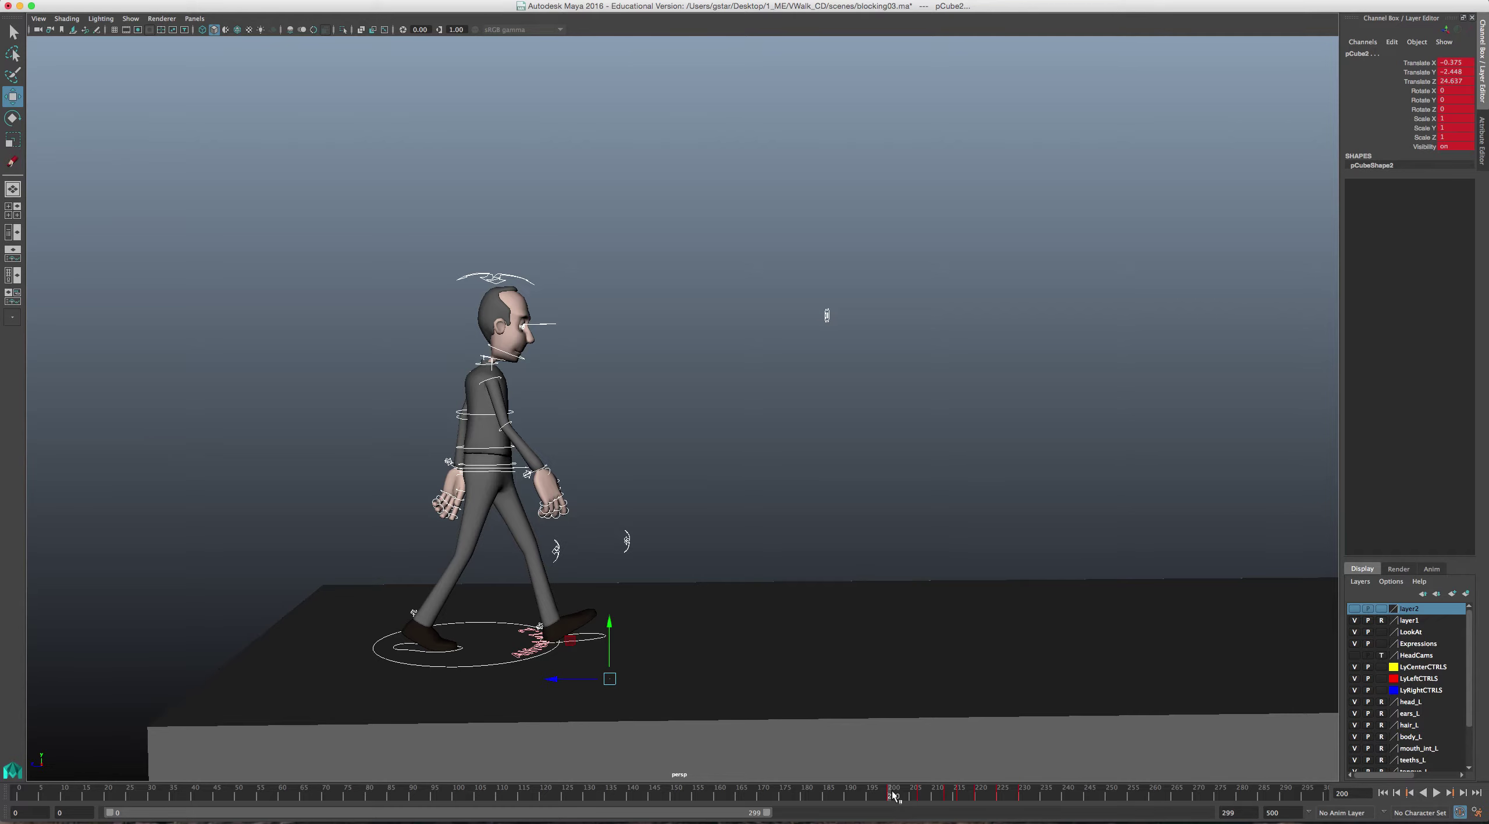
left_click_drag(894, 796, 894, 806)
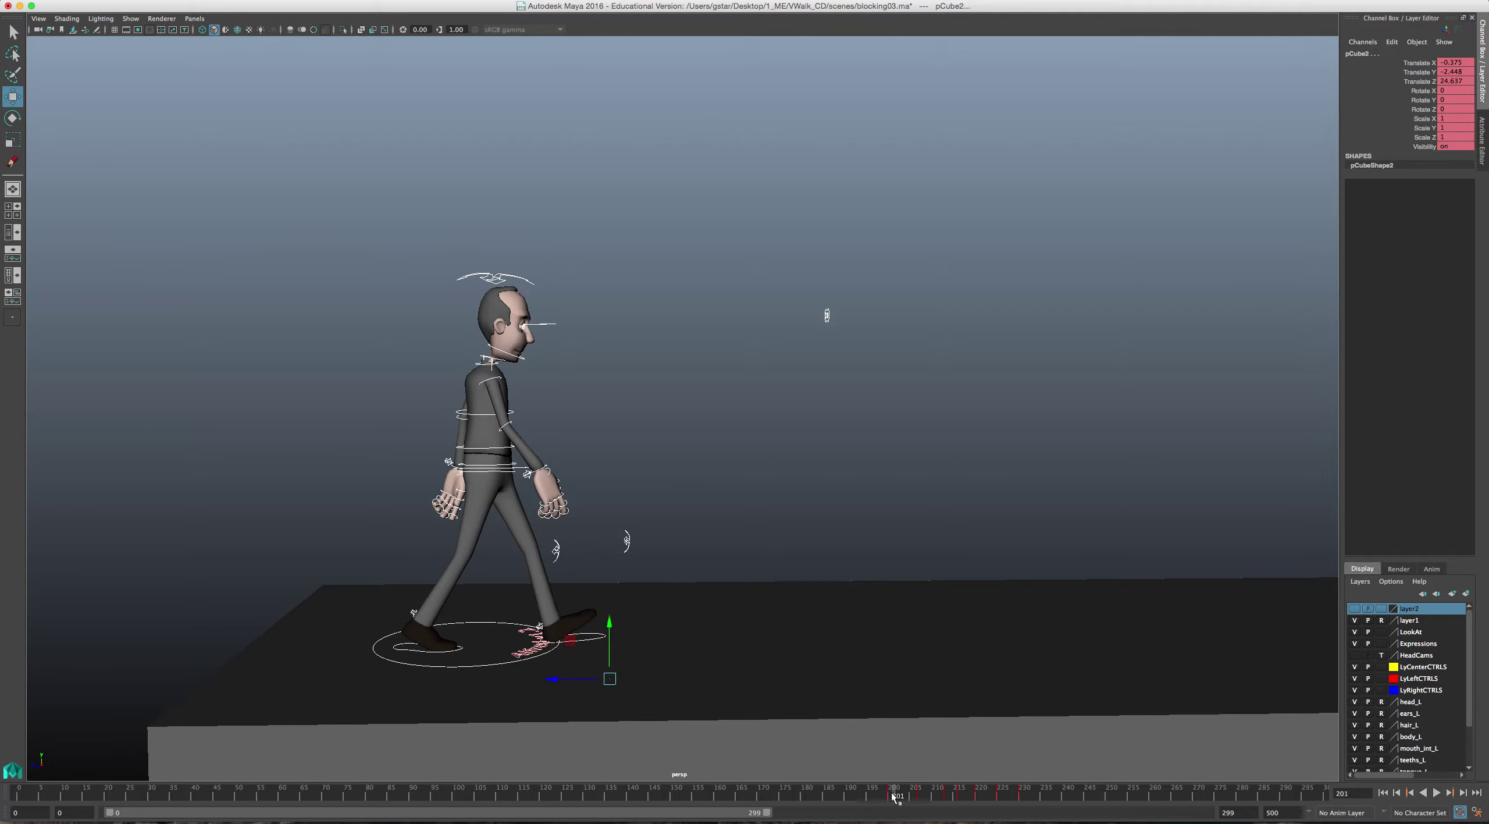
left_click(895, 795)
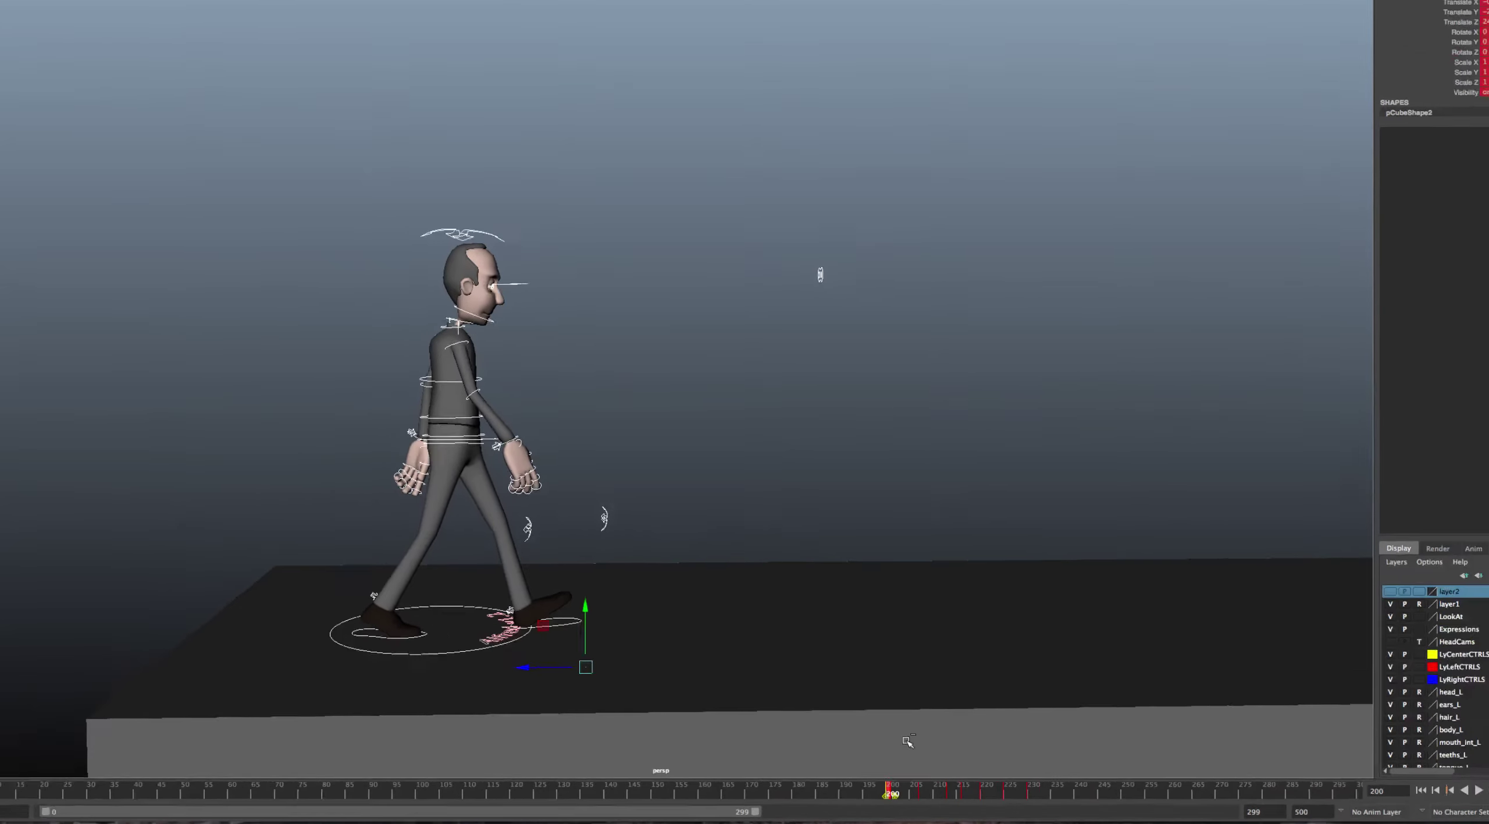
left_click_drag(892, 797, 24, 798)
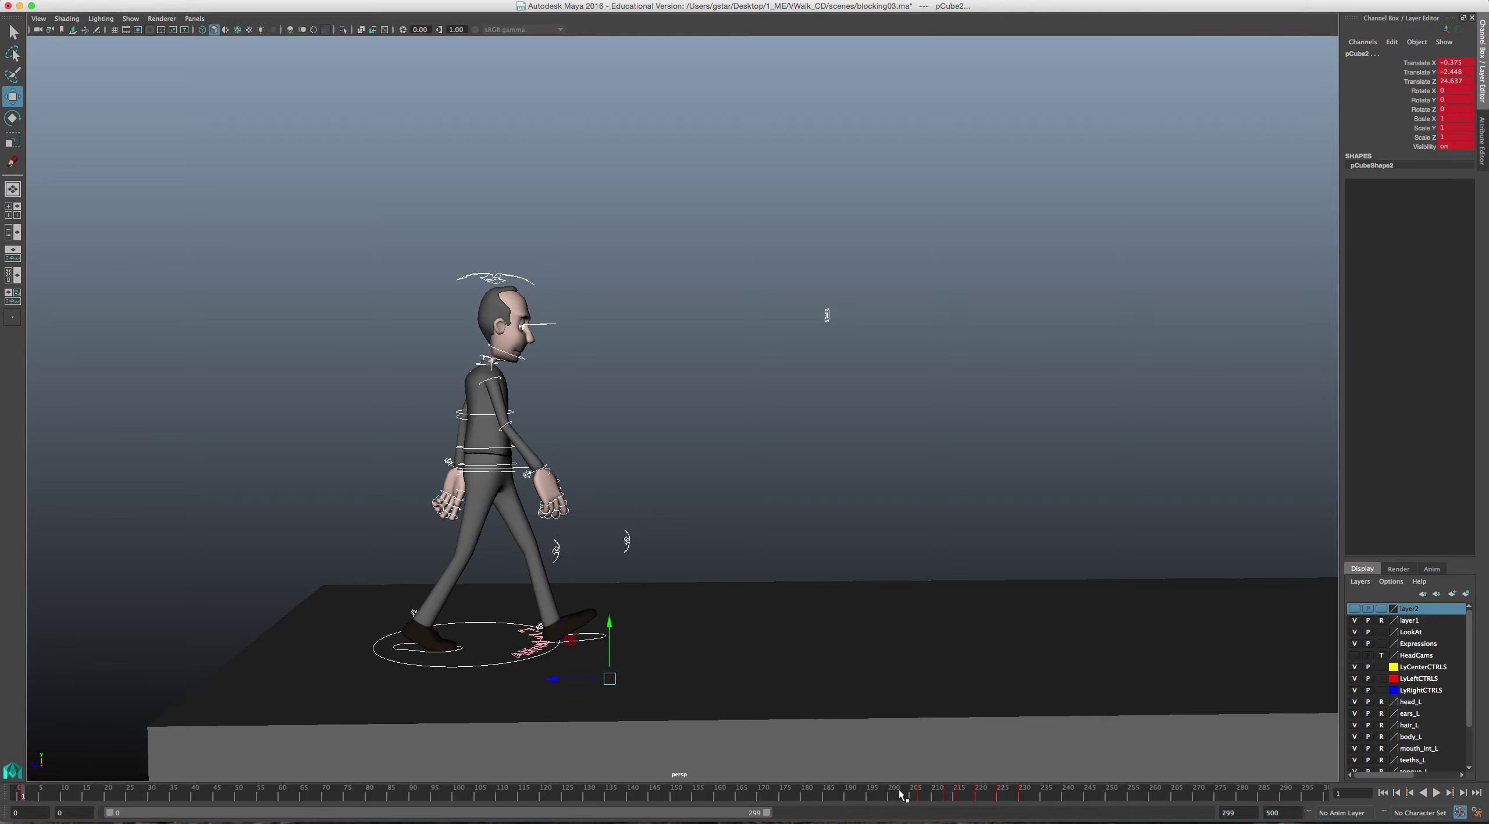
- Move the keys from frame 207 through 230 together to start at frame 5 and shorten the playback range to end at frame 38
left_click(916, 795)
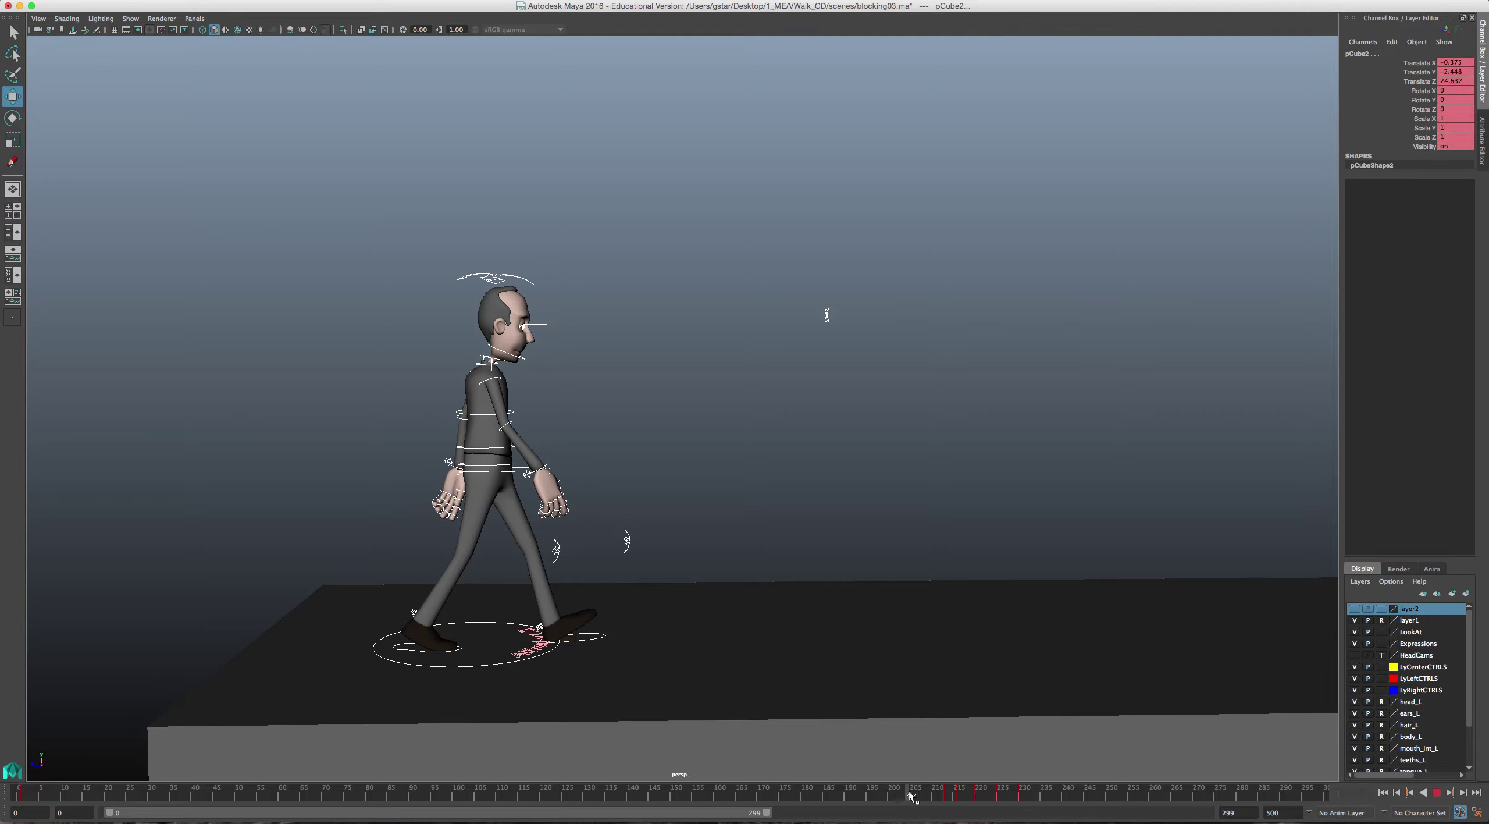
key("alt+period")
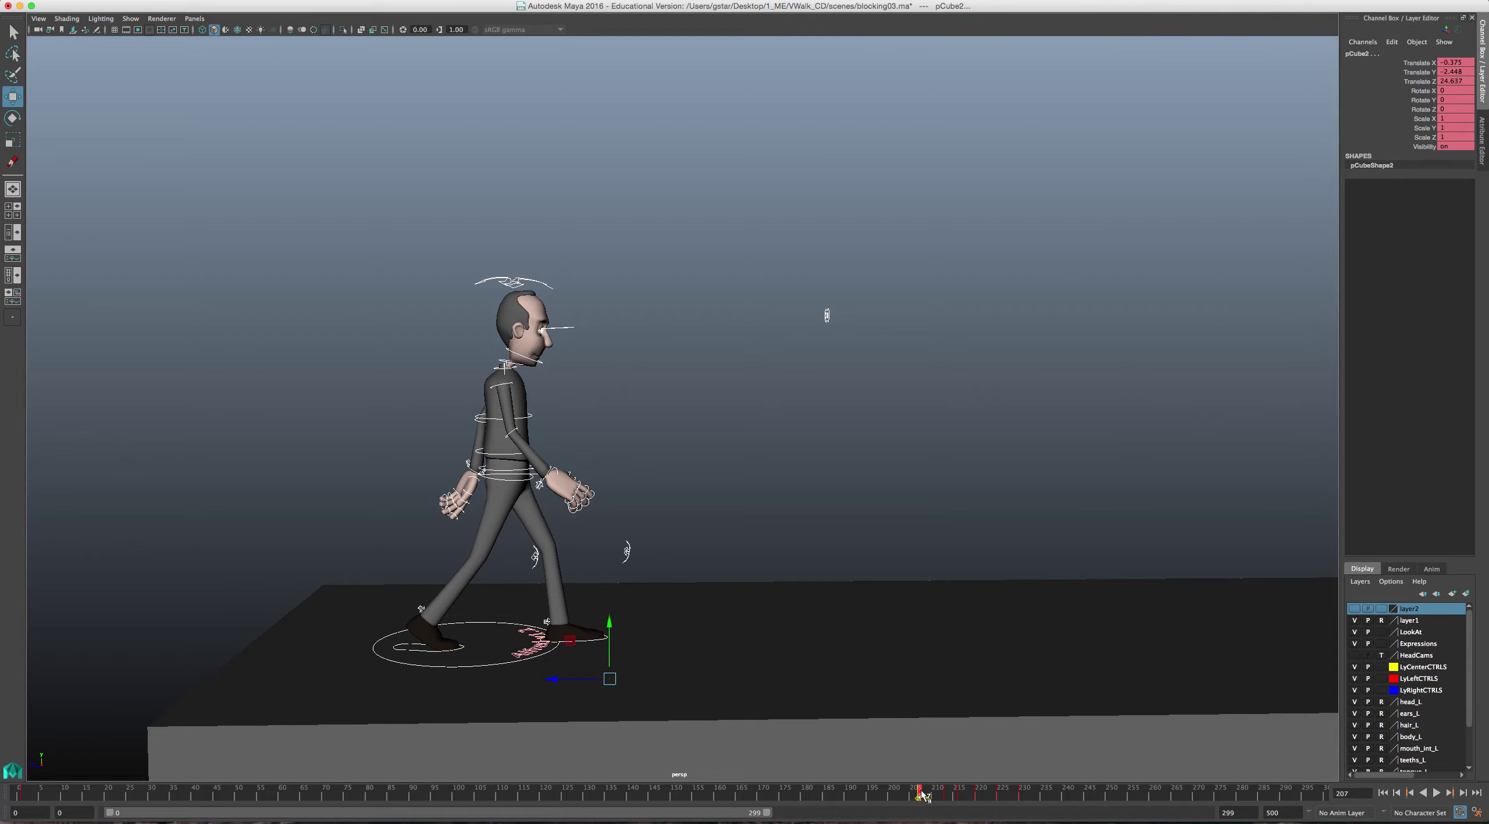
left_click_drag(923, 794, 1035, 797, "shift")
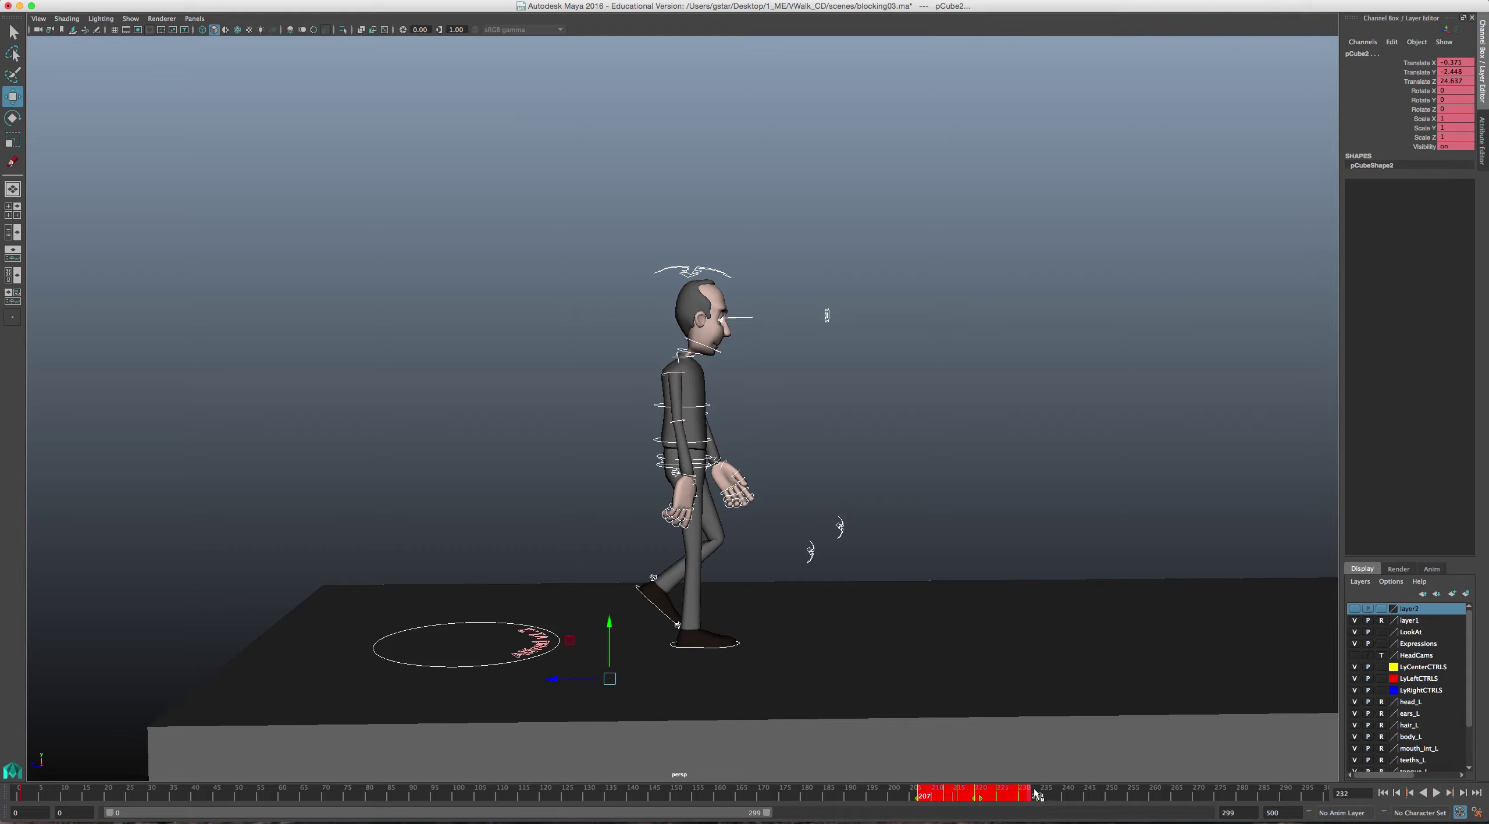
left_click_drag(979, 798, 96, 804)
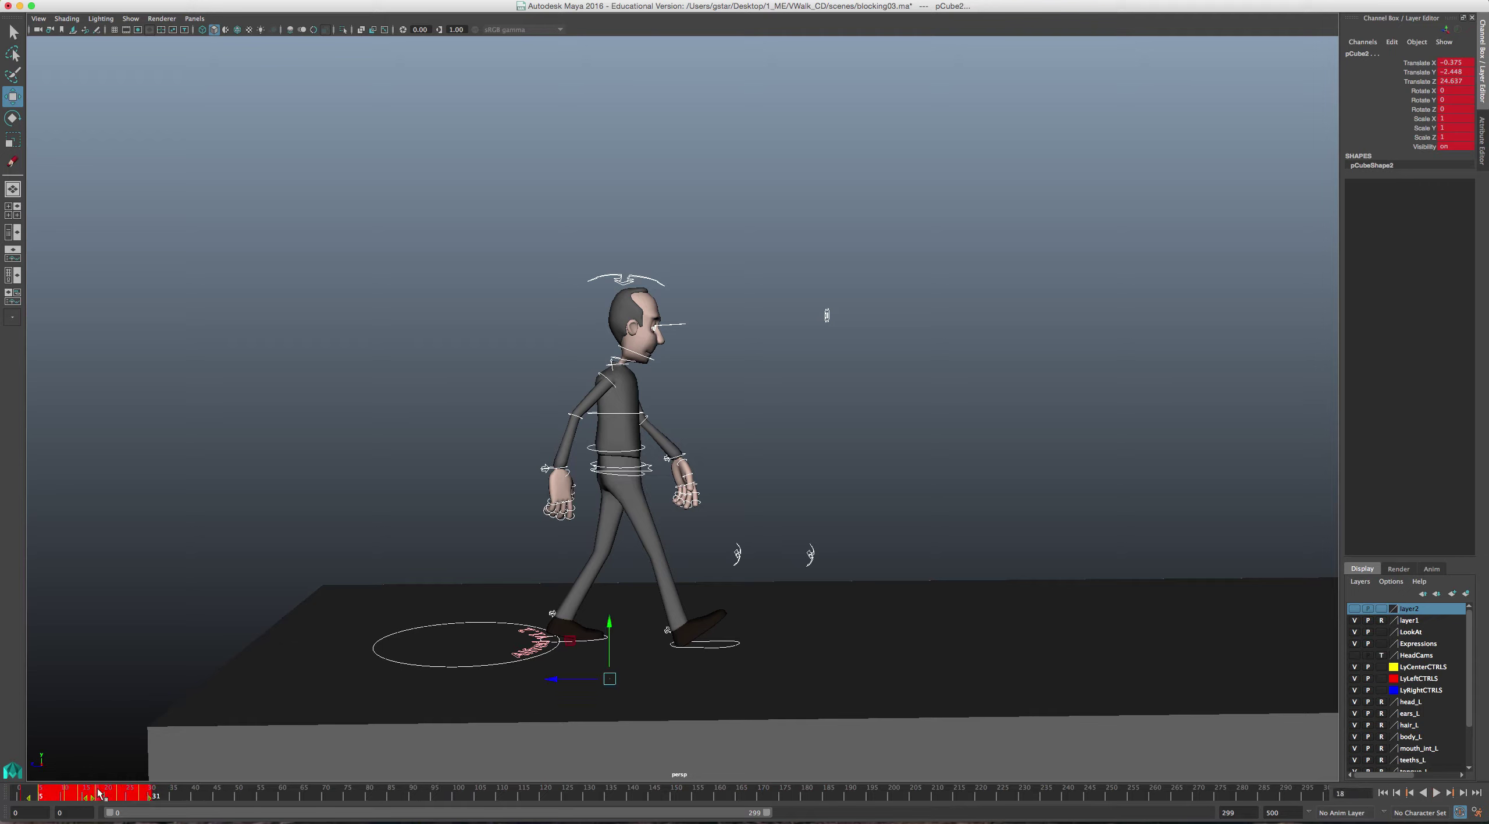
left_click(177, 796)
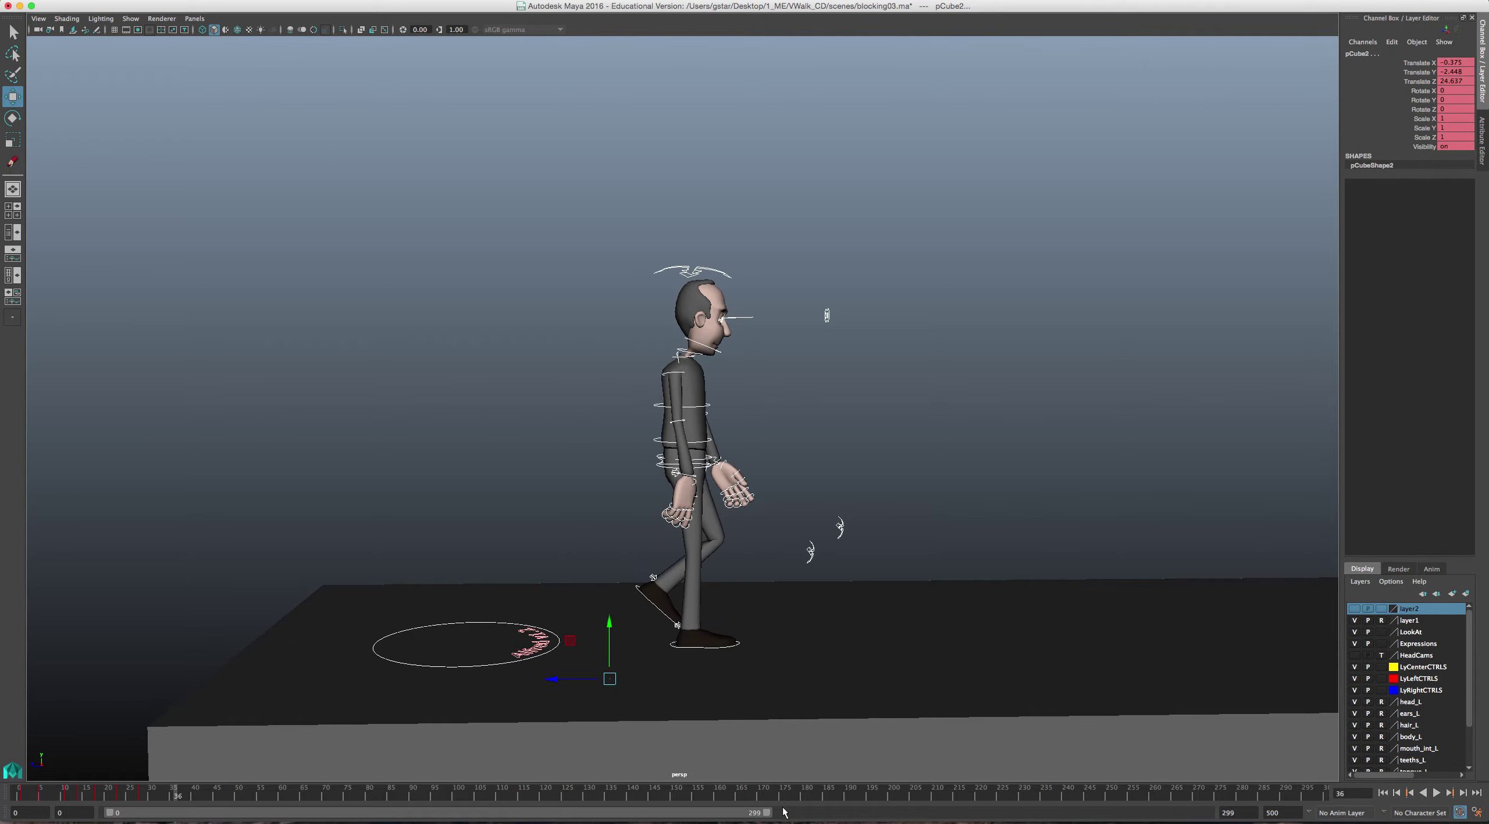
left_click_drag(768, 813, 190, 814)
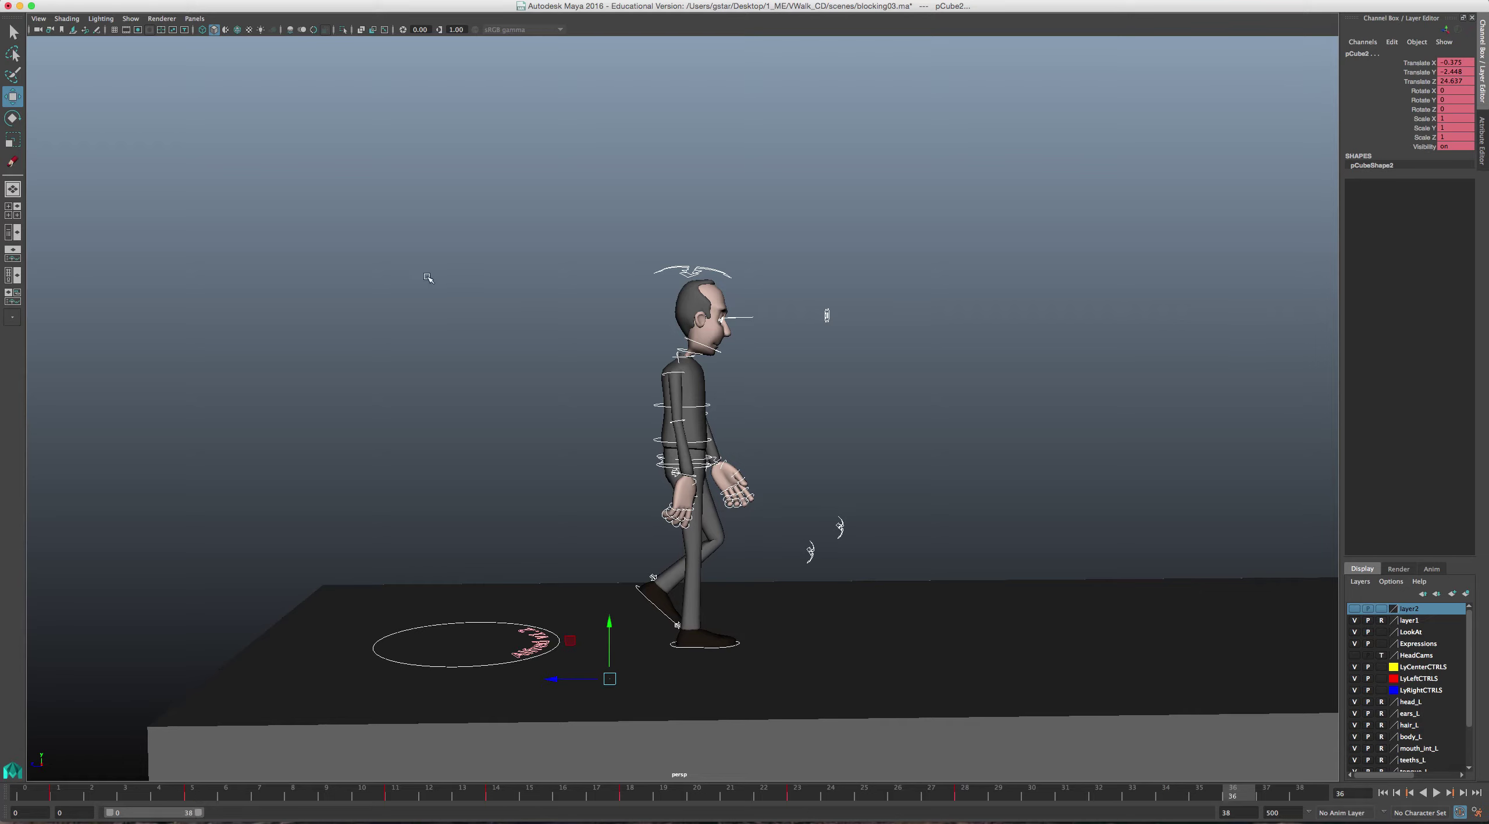
- Shift the selected controls' frame 5 keys slightly earlier and select their keys at frame 11 on the timeline
left_click(194, 794)
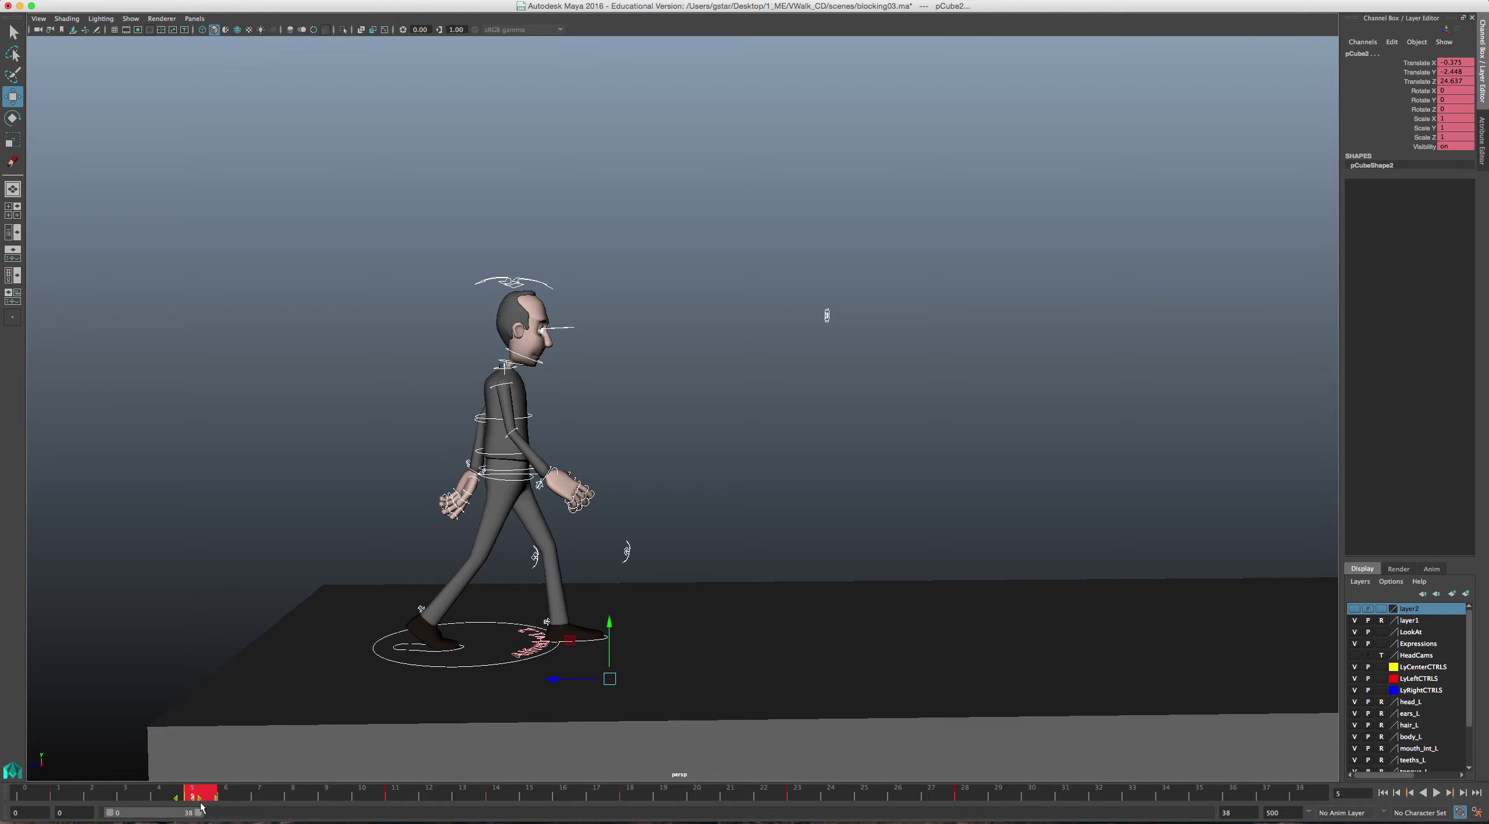
left_click_drag(194, 797, 173, 798)
left_click(394, 798)
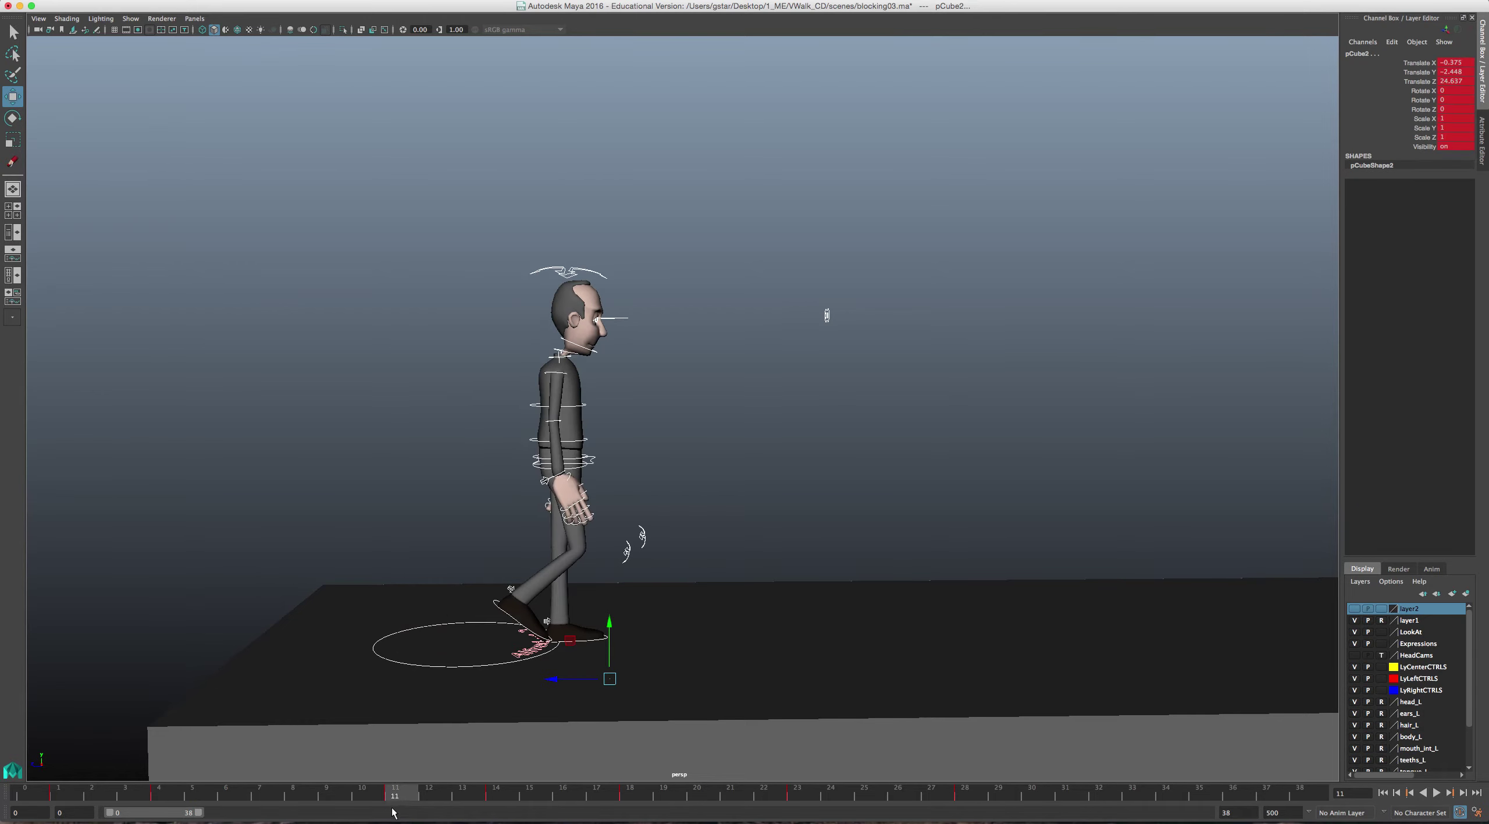
left_click(395, 796, "shift")
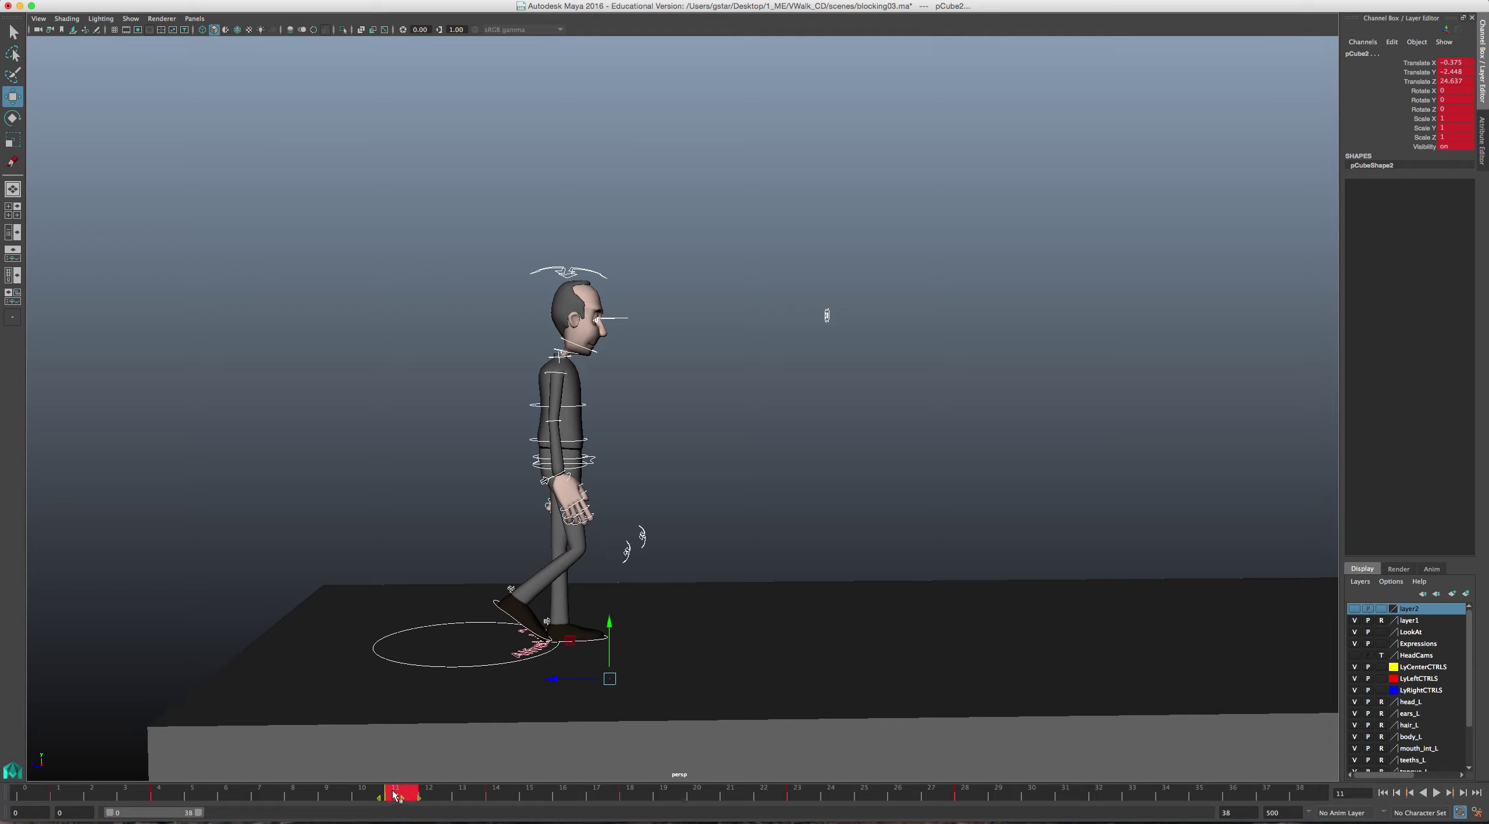